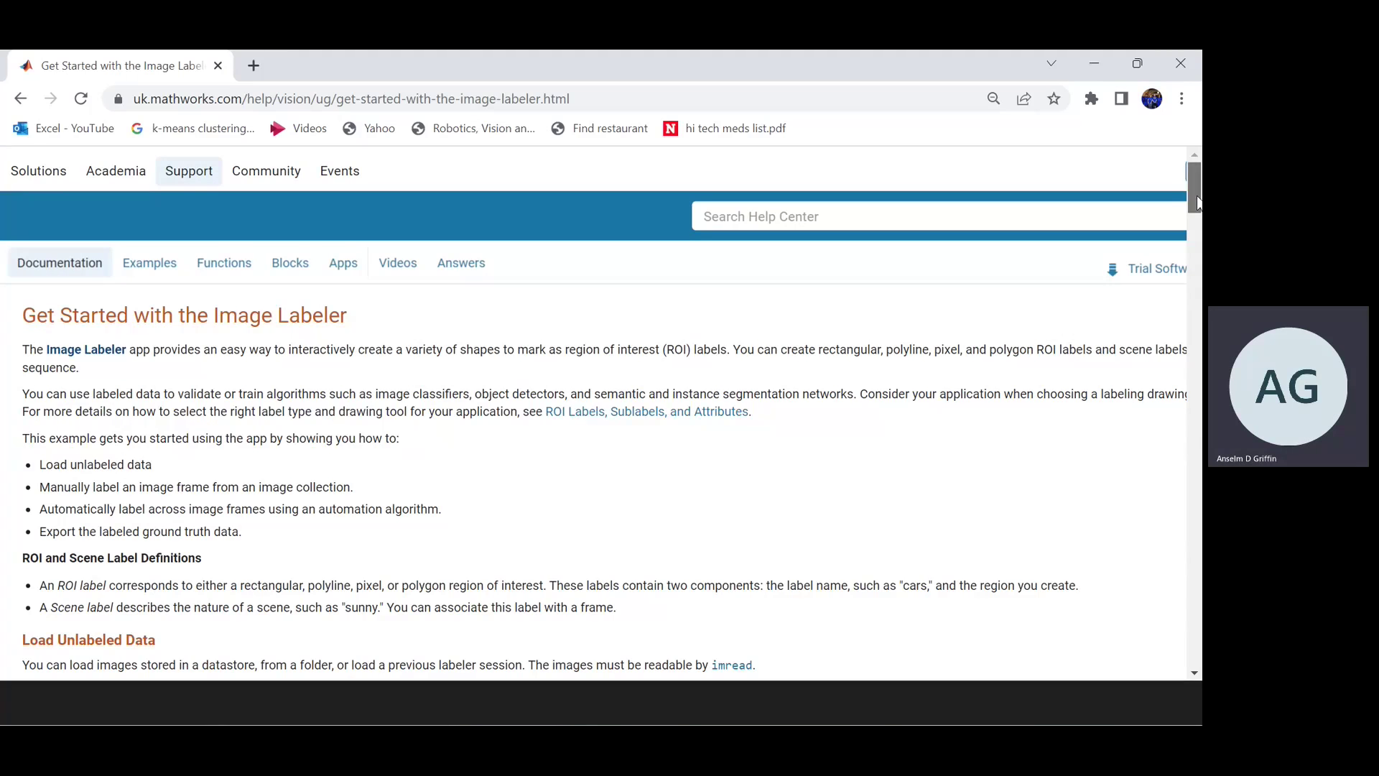
Step: Highlight the Get Started page's imageDatastore code lines that load a folder of images
left_click_drag(1197, 203, 1198, 228)
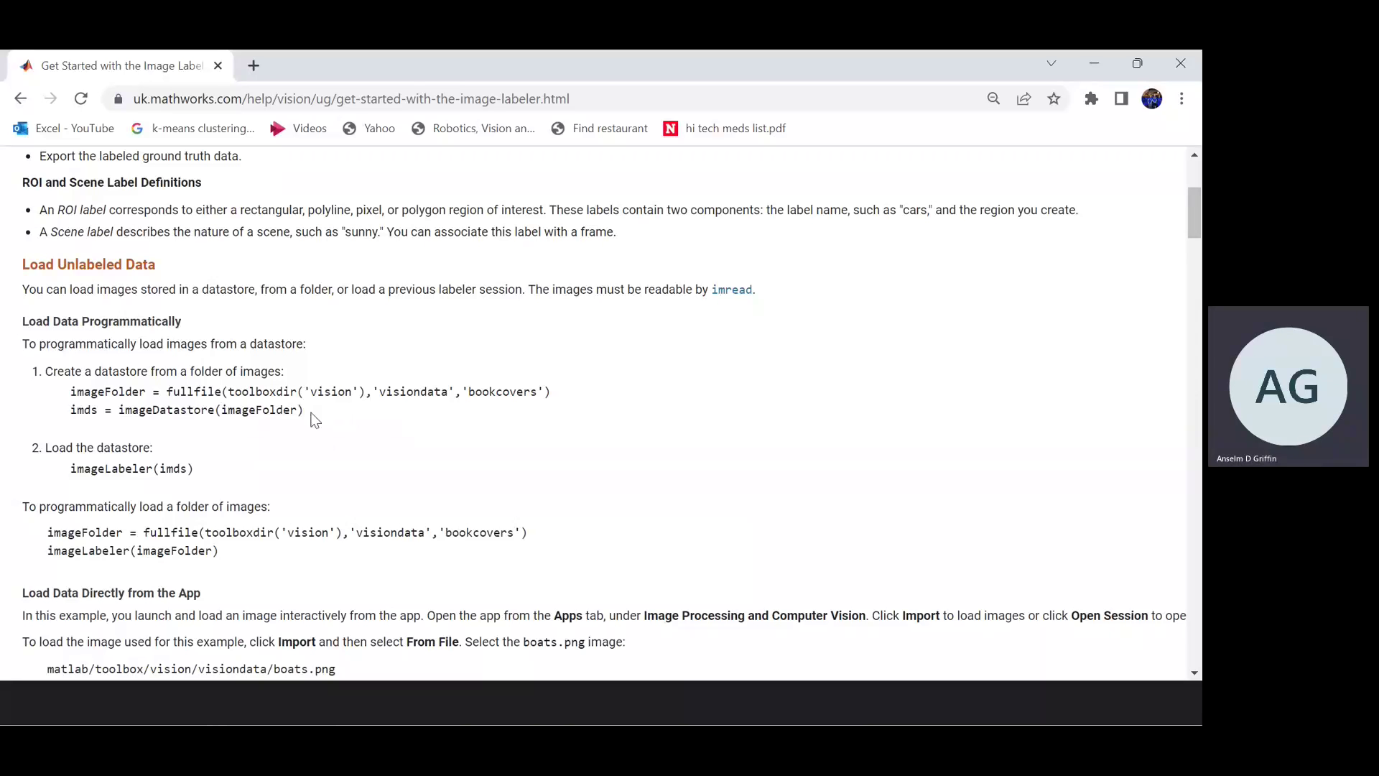
left_click_drag(303, 412, 71, 397)
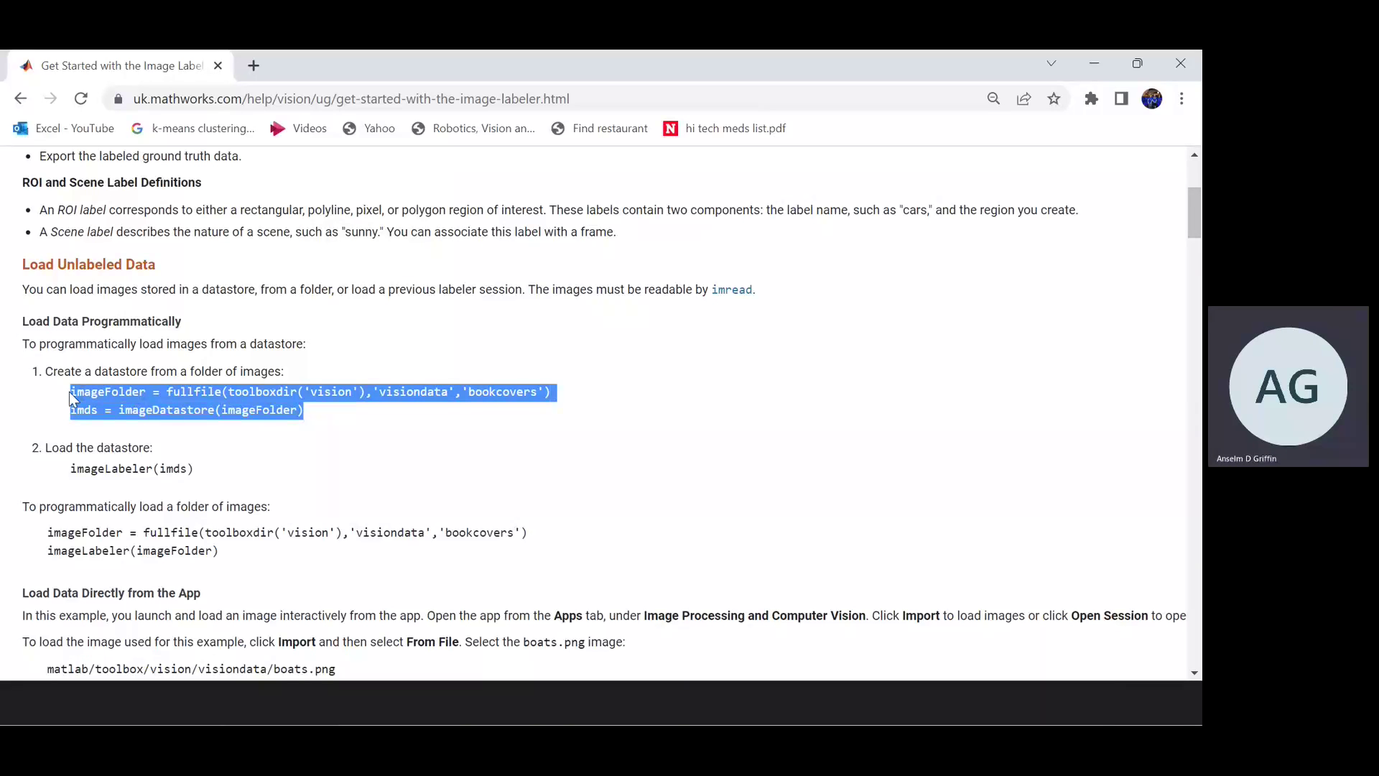
left_click(249, 563)
left_click_drag(249, 562, 46, 537)
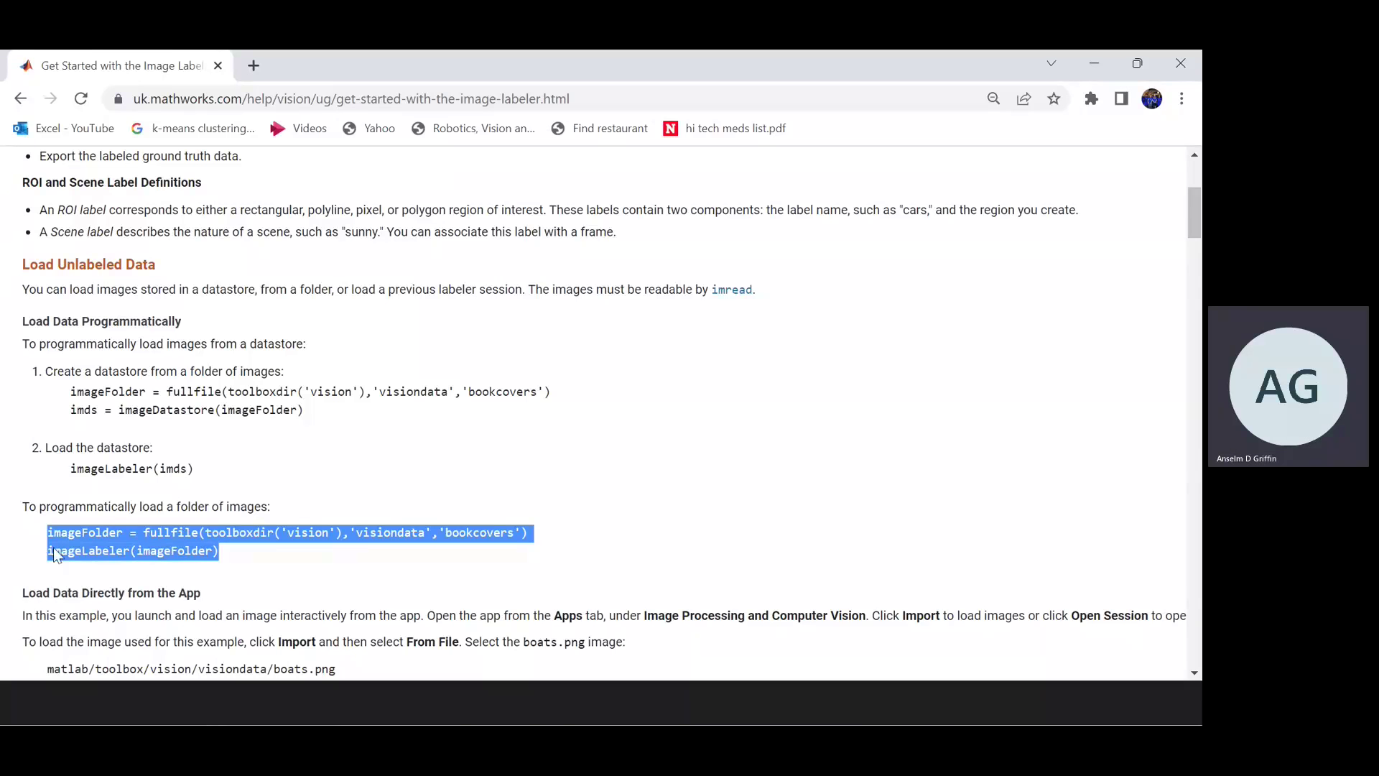
left_click(269, 575)
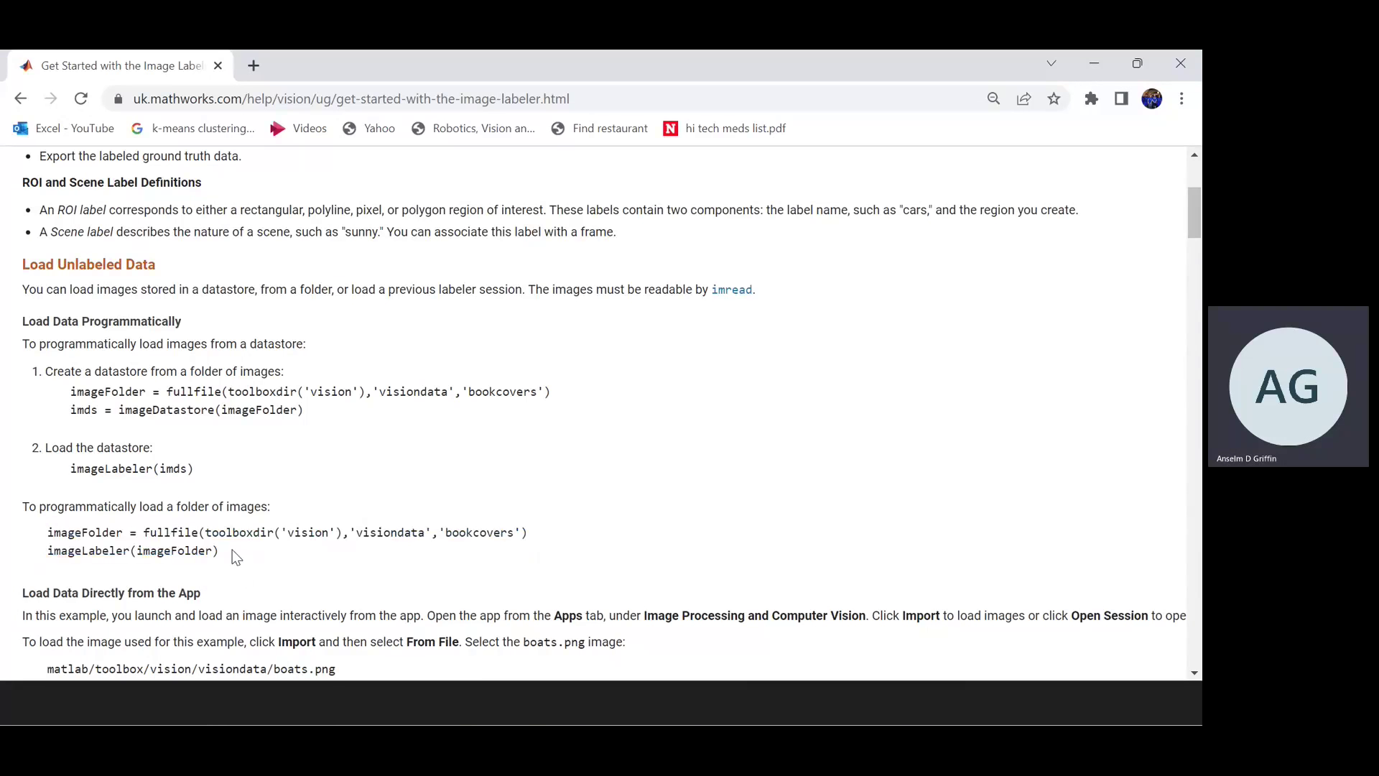
Step: Highlight the imageLabeler(imageFolder) call and the matlab/toolbox/vision/visiondata/boats.png image path
left_click_drag(222, 558, 77, 566)
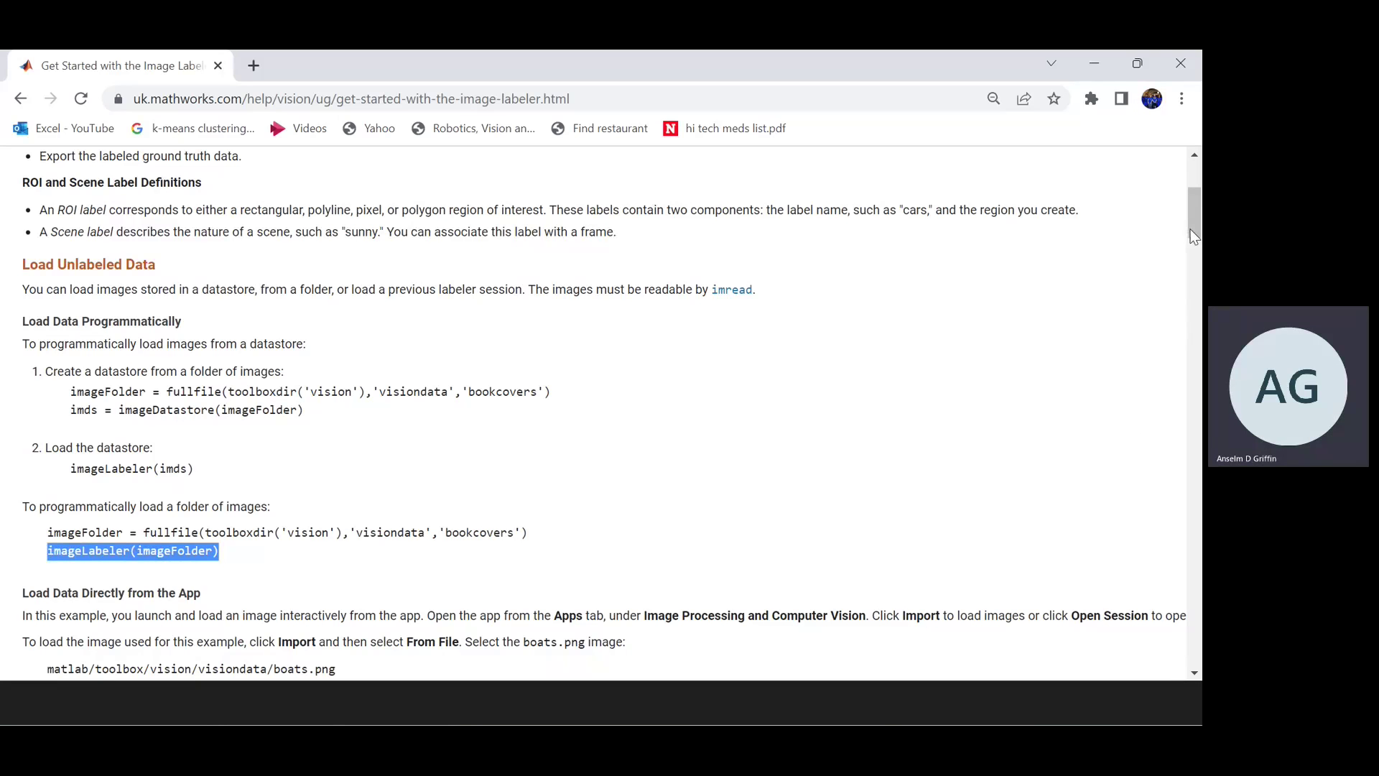
scroll(1193, 236, "down", 5)
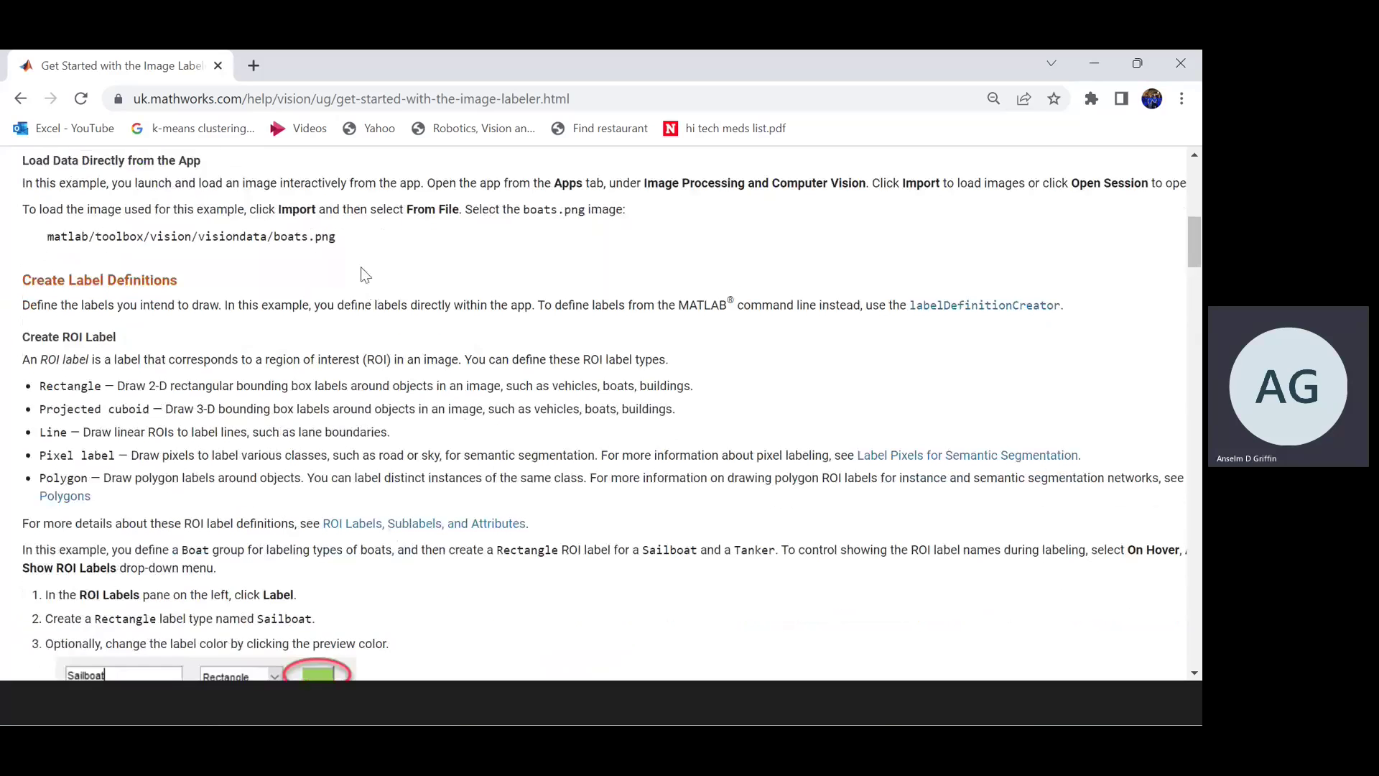
left_click_drag(272, 236, 39, 244)
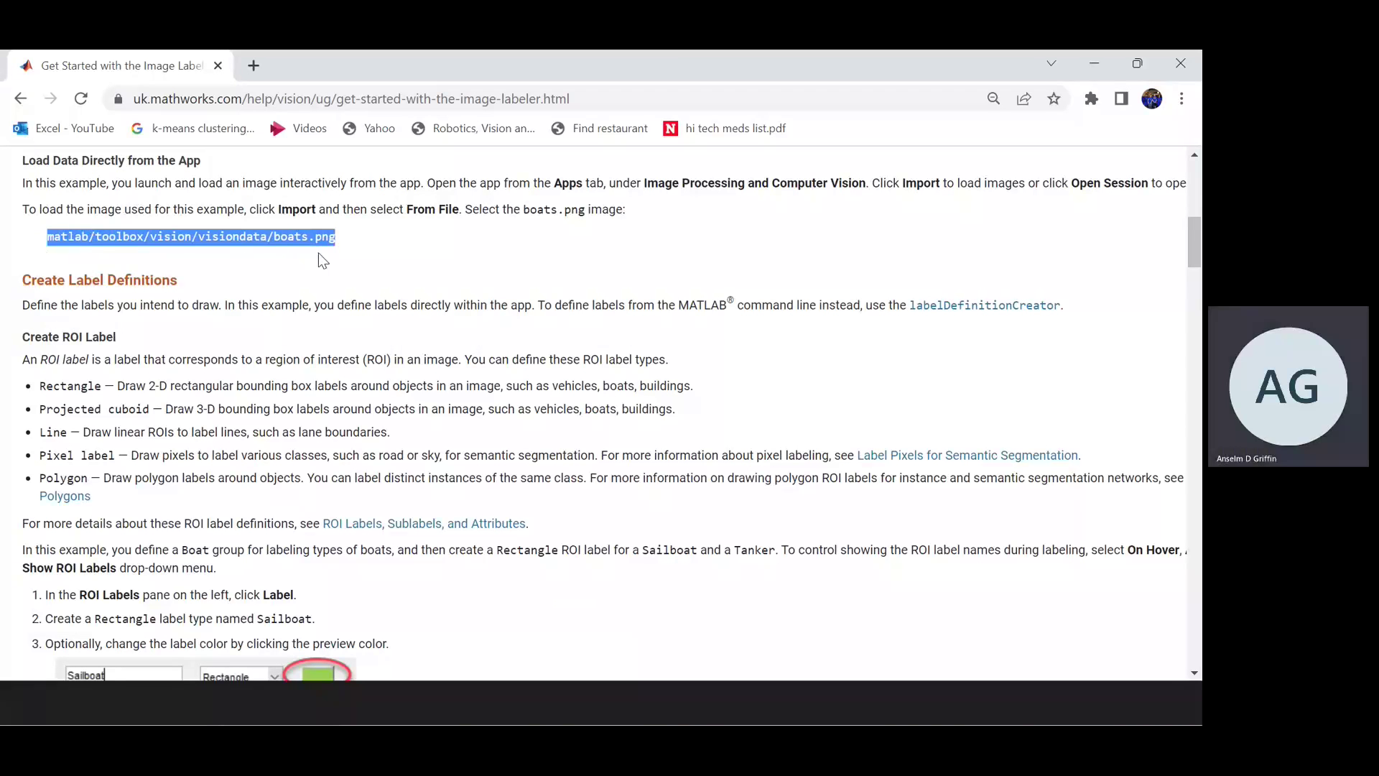
key("alt+Tab")
Step: Run the labelling script in MATLAB, then close the extra Image Labeler session without saving
key("alt+Tab")
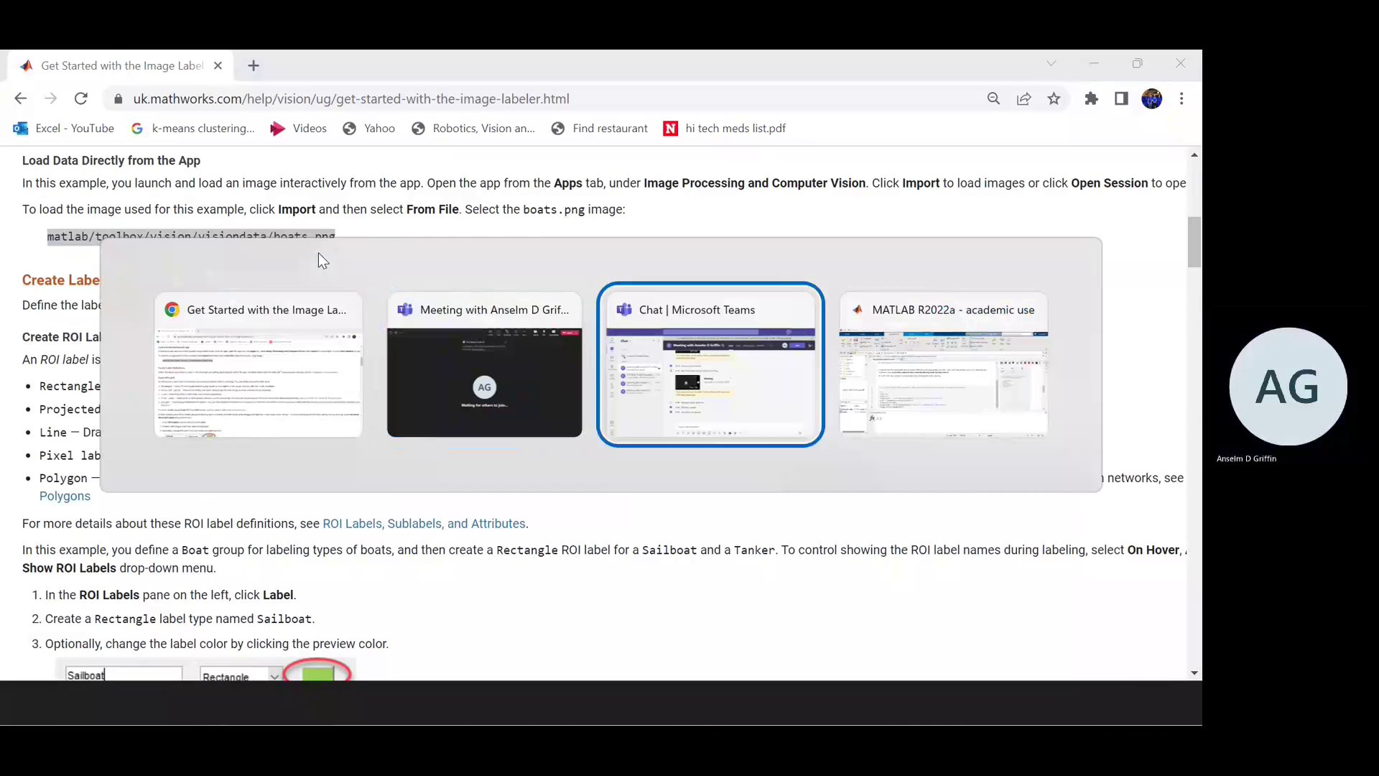
key("alt+Tab")
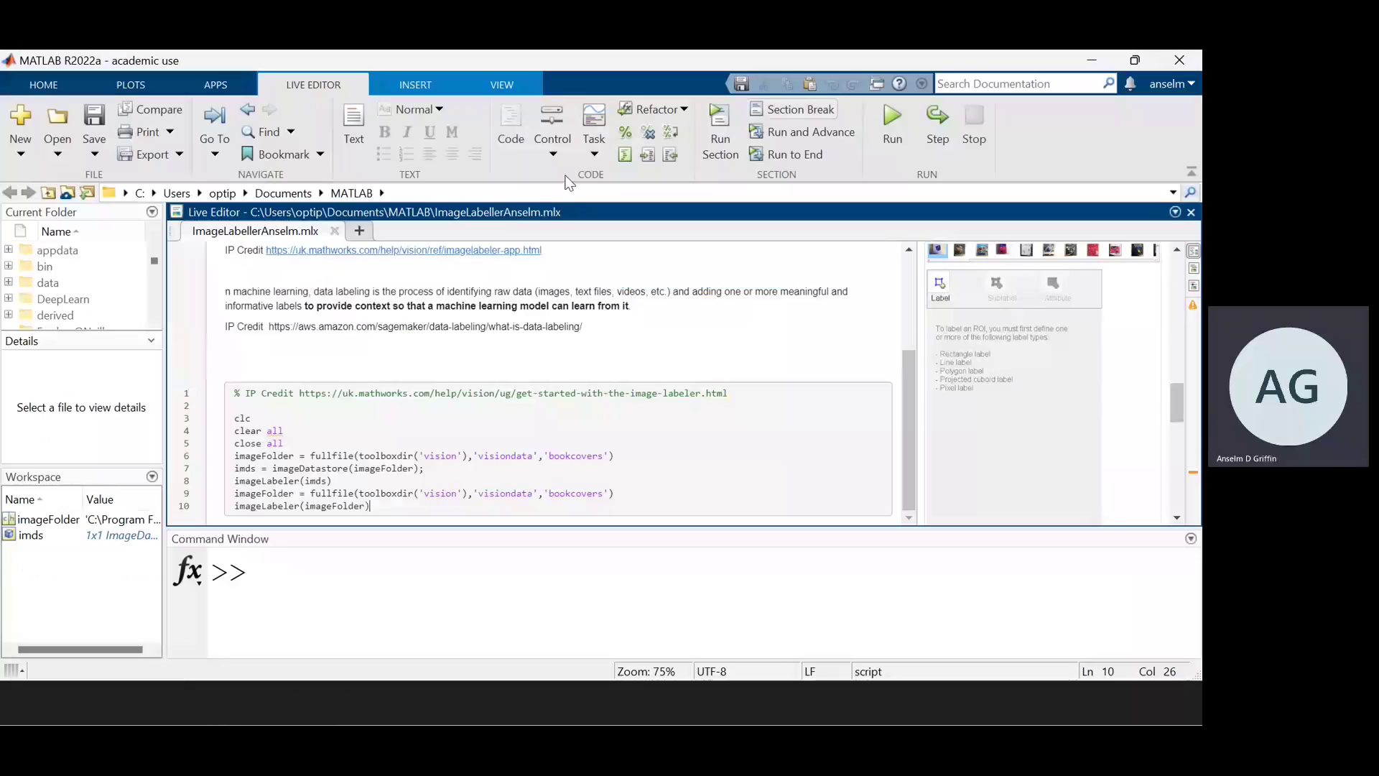
left_click(898, 131)
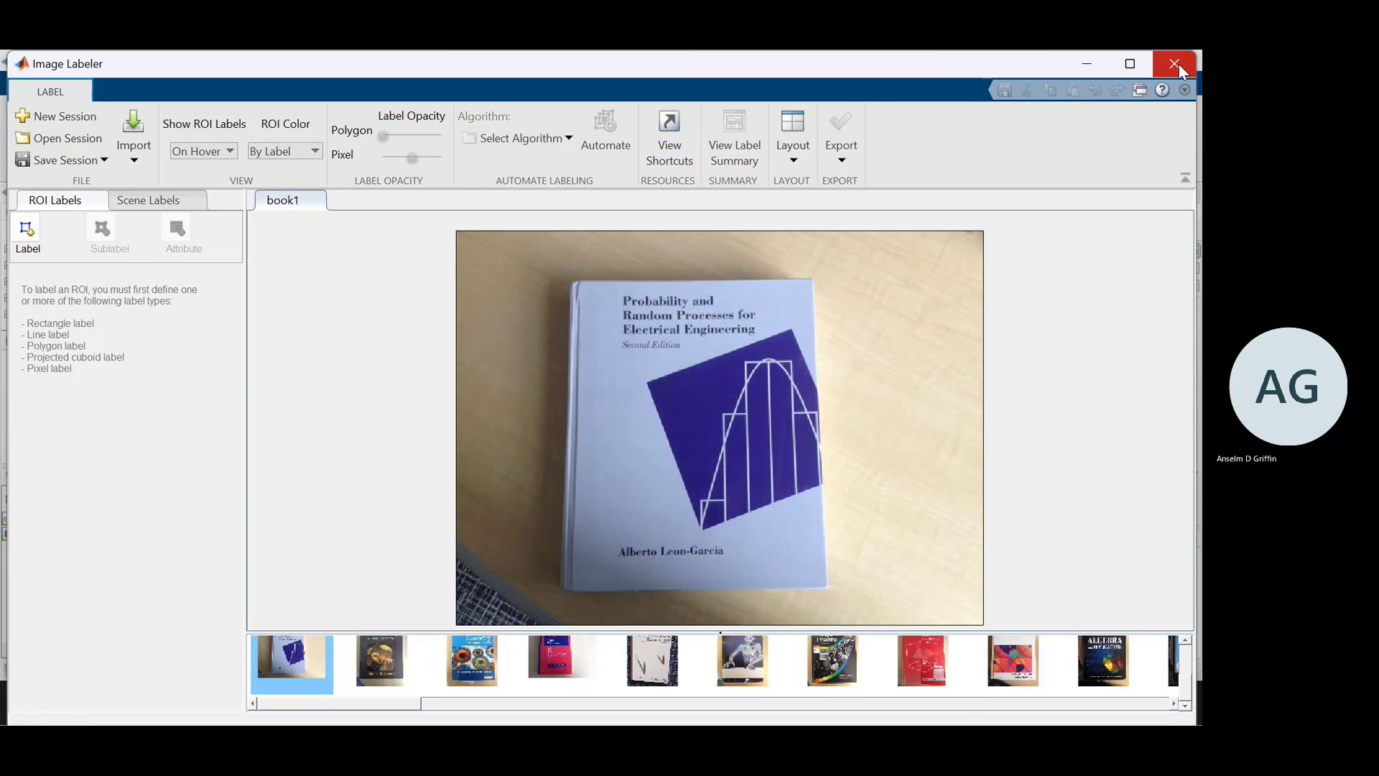
left_click(1178, 63)
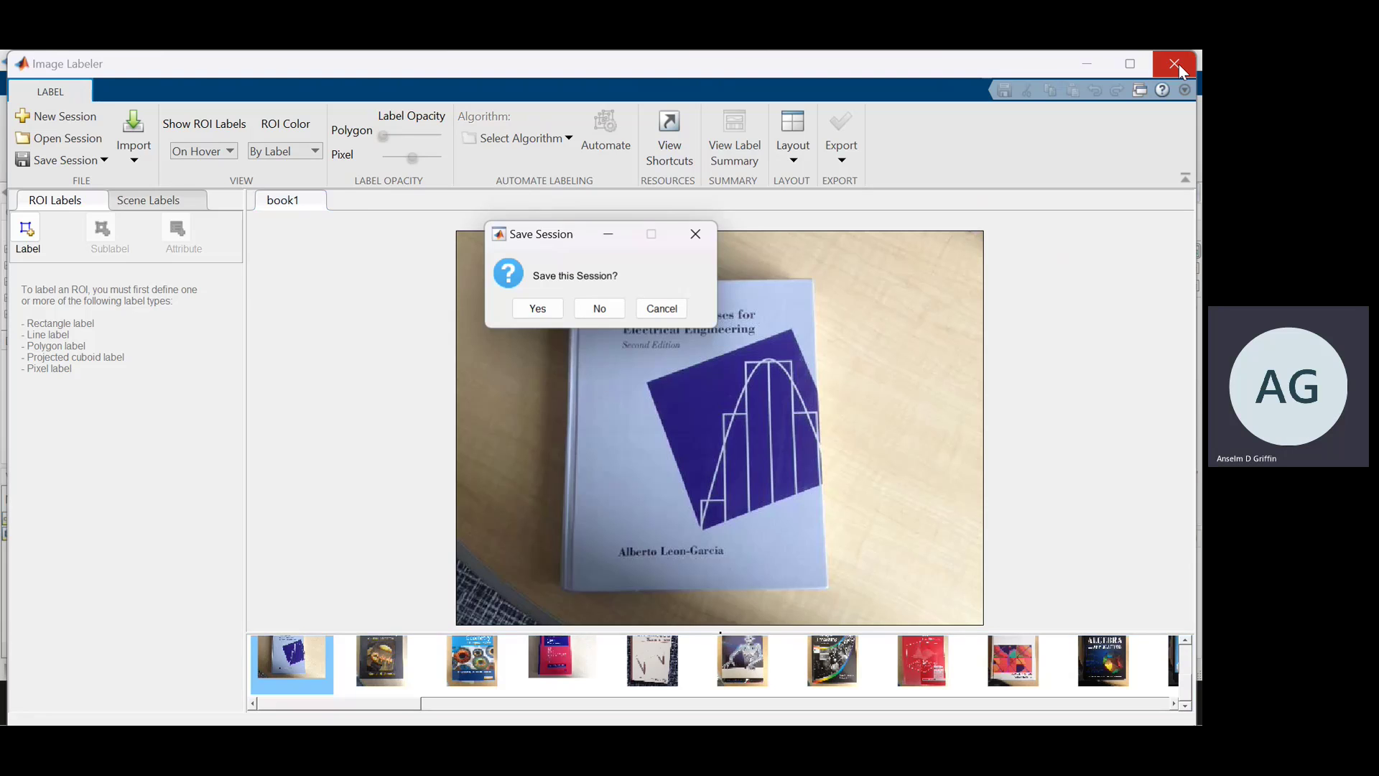
left_click(599, 308)
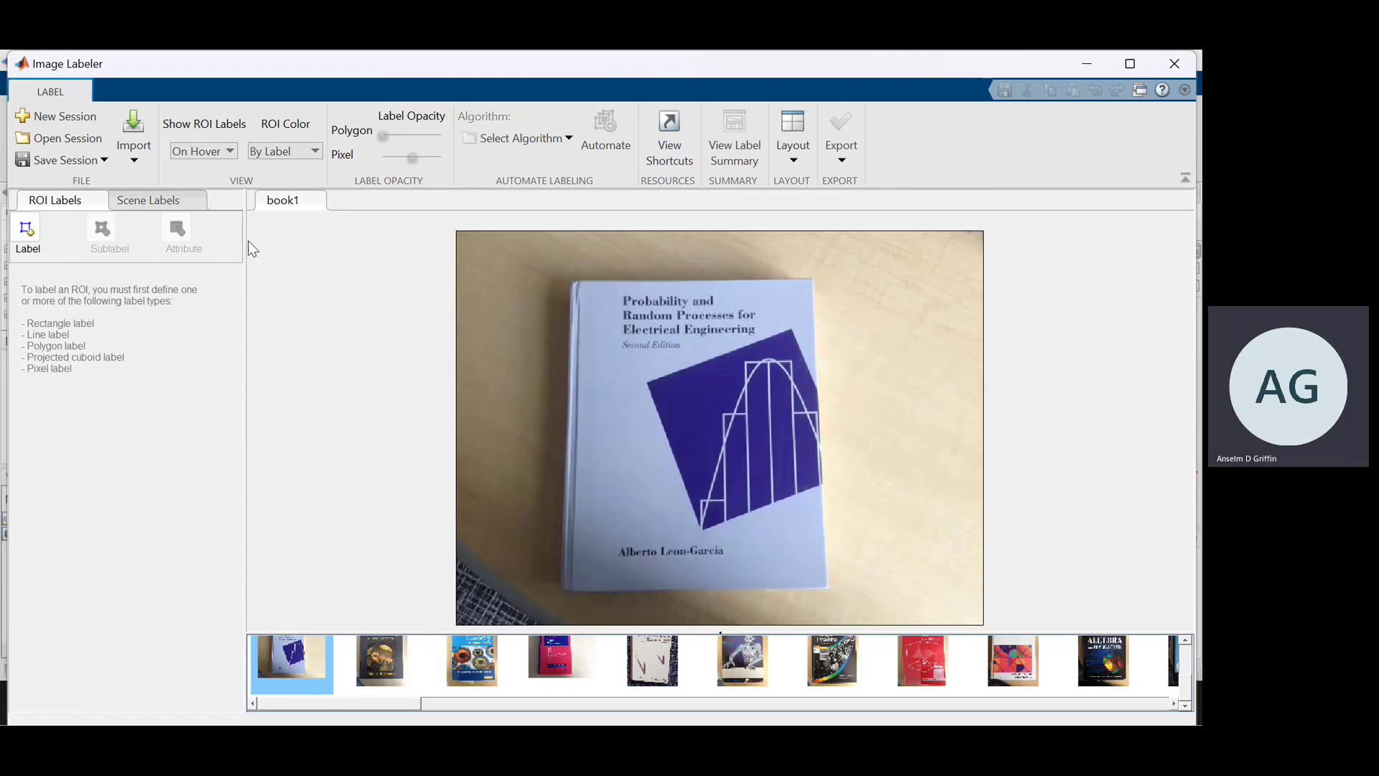
Step: Start an Import From File and browse into Documents\MATLAB
left_click(134, 140)
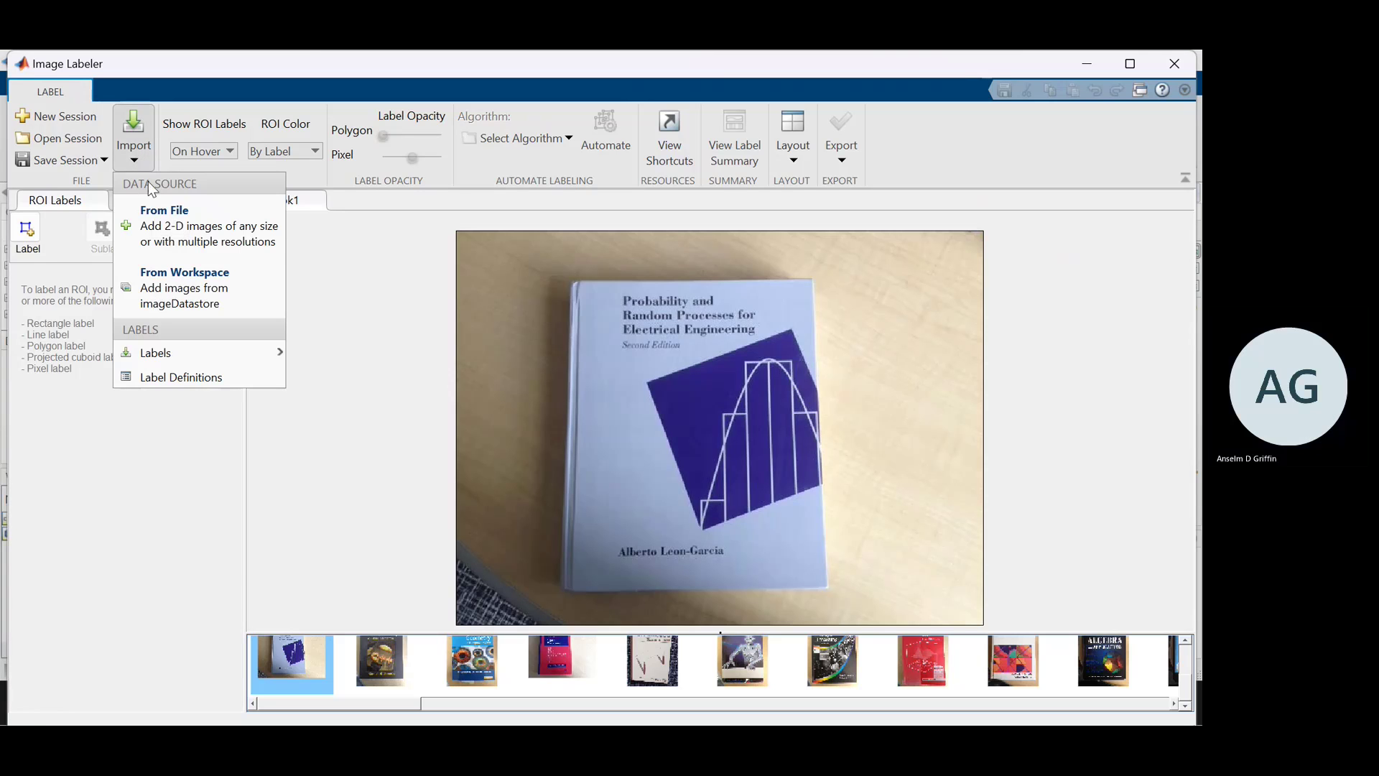
left_click(166, 227)
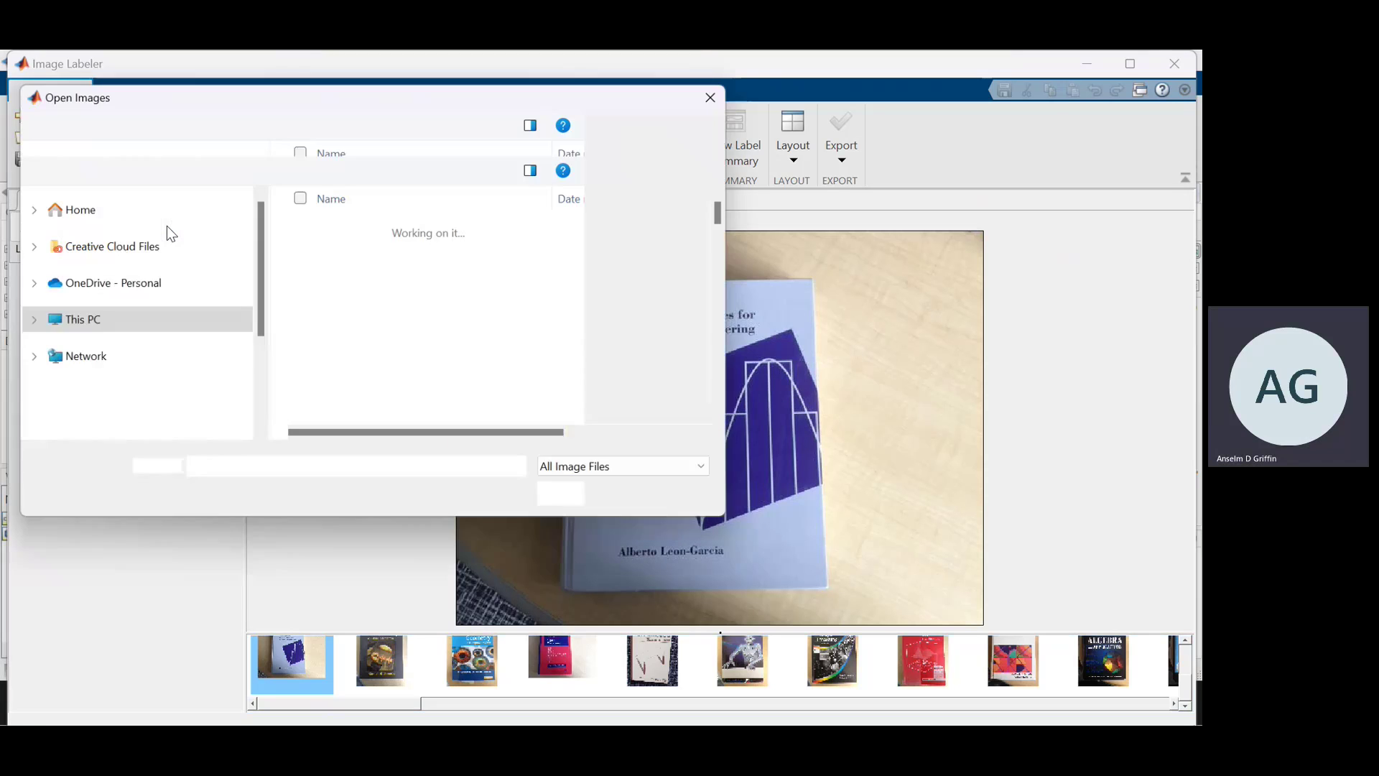
left_click(158, 264)
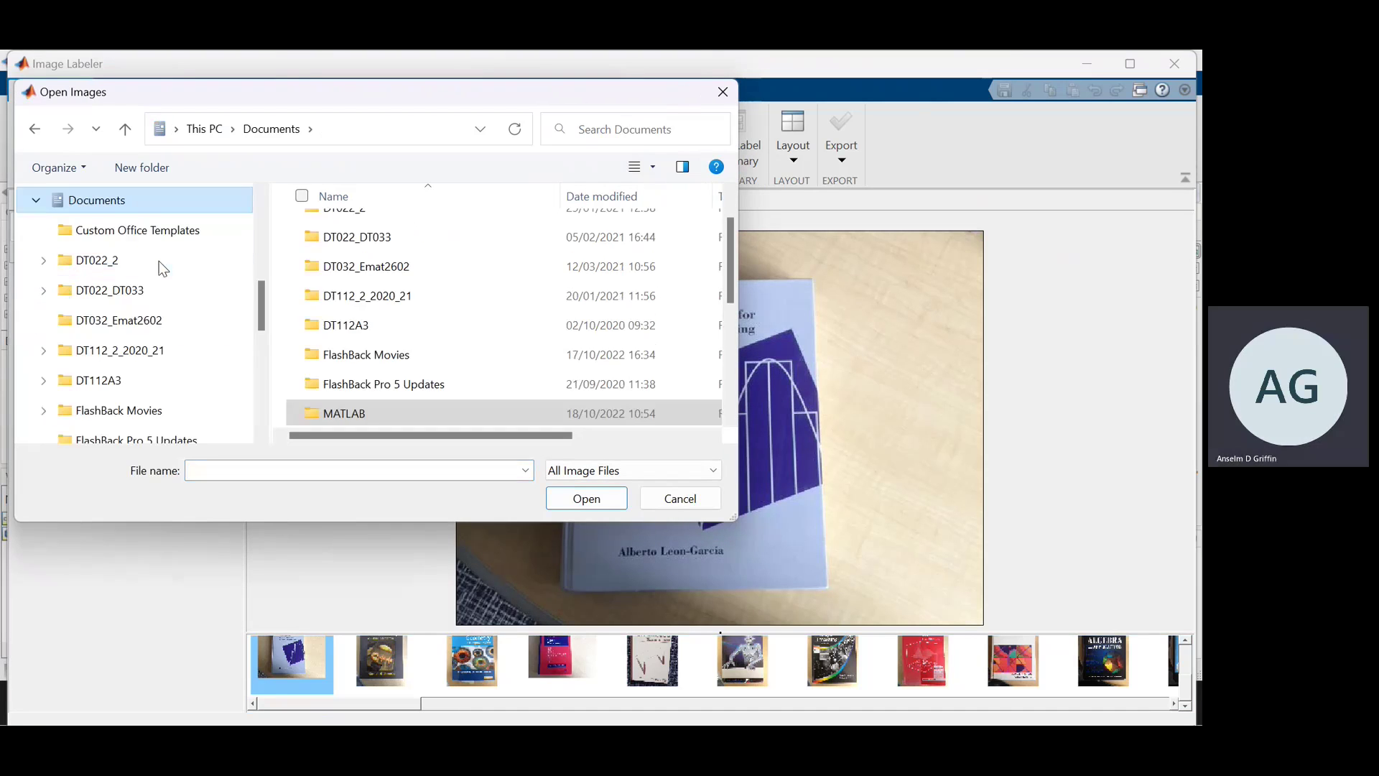
left_click_drag(260, 316, 260, 362)
left_click(137, 230)
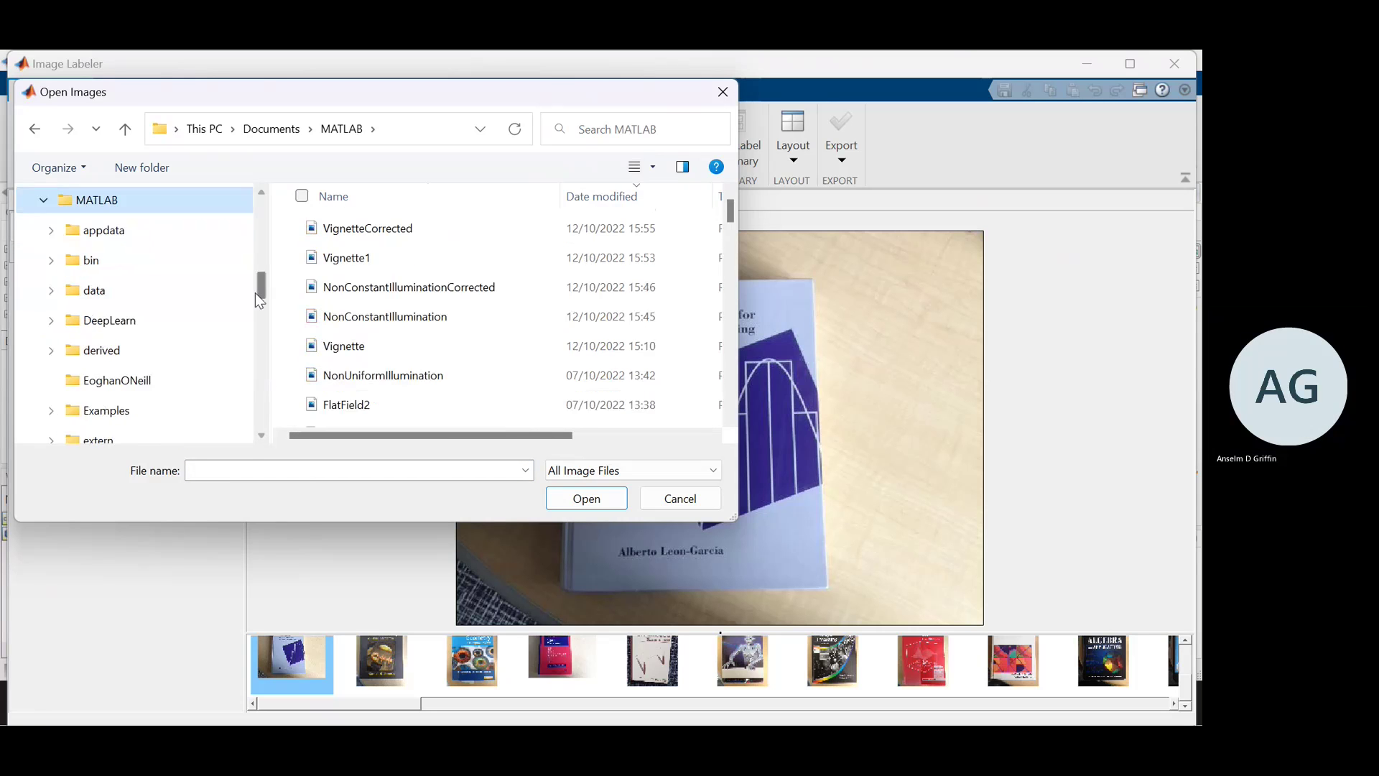
left_click_drag(262, 295, 263, 374)
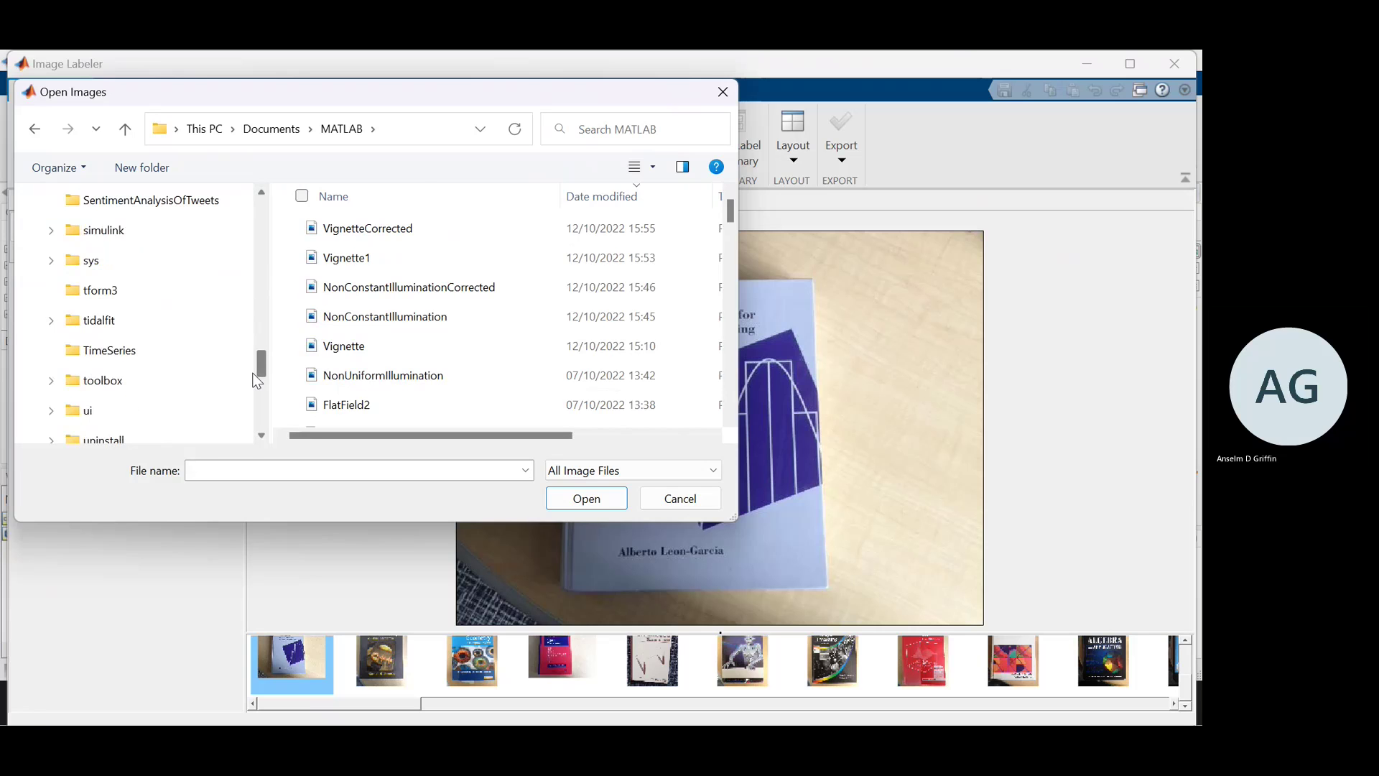
Step: Go to toolbox\vision\visiondata and open the boats image in the labeller
left_click(191, 380)
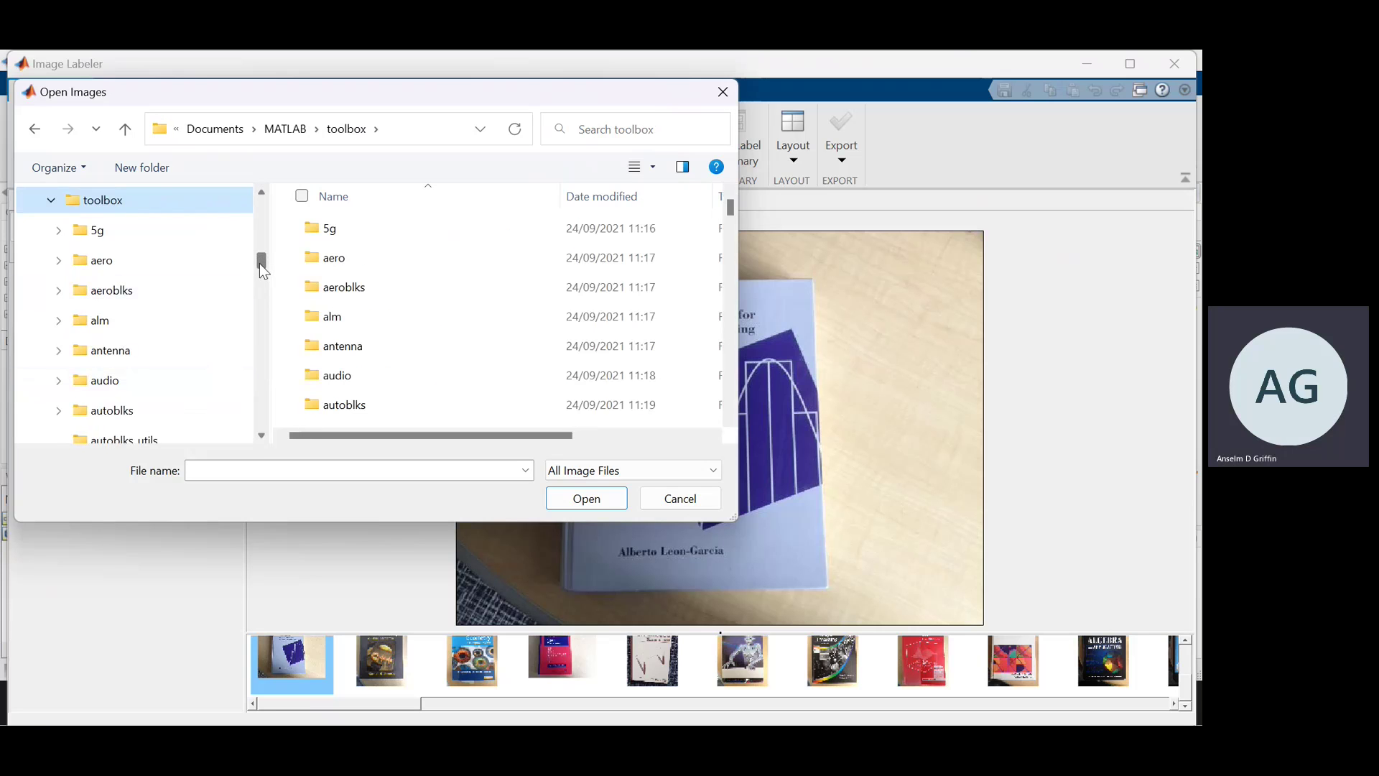
left_click_drag(259, 265, 256, 399)
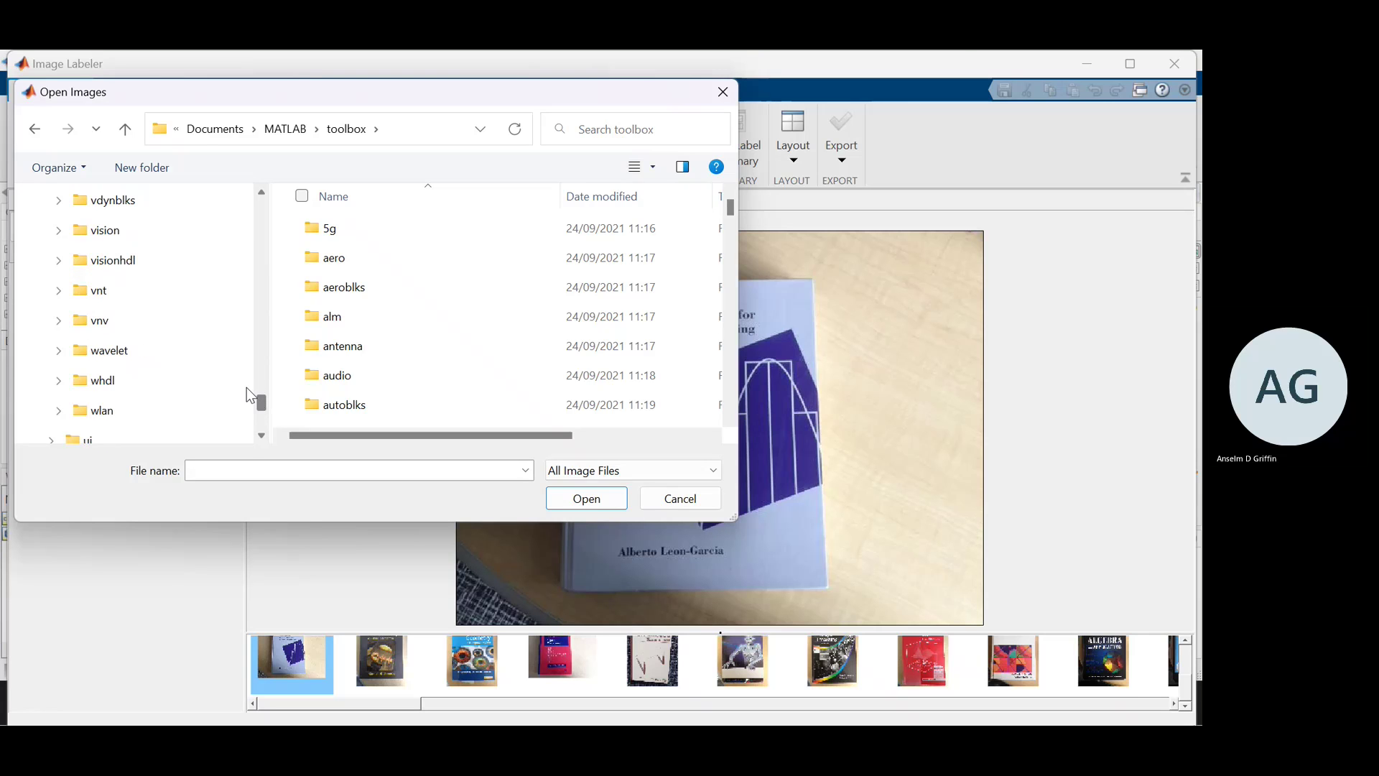
left_click(148, 228)
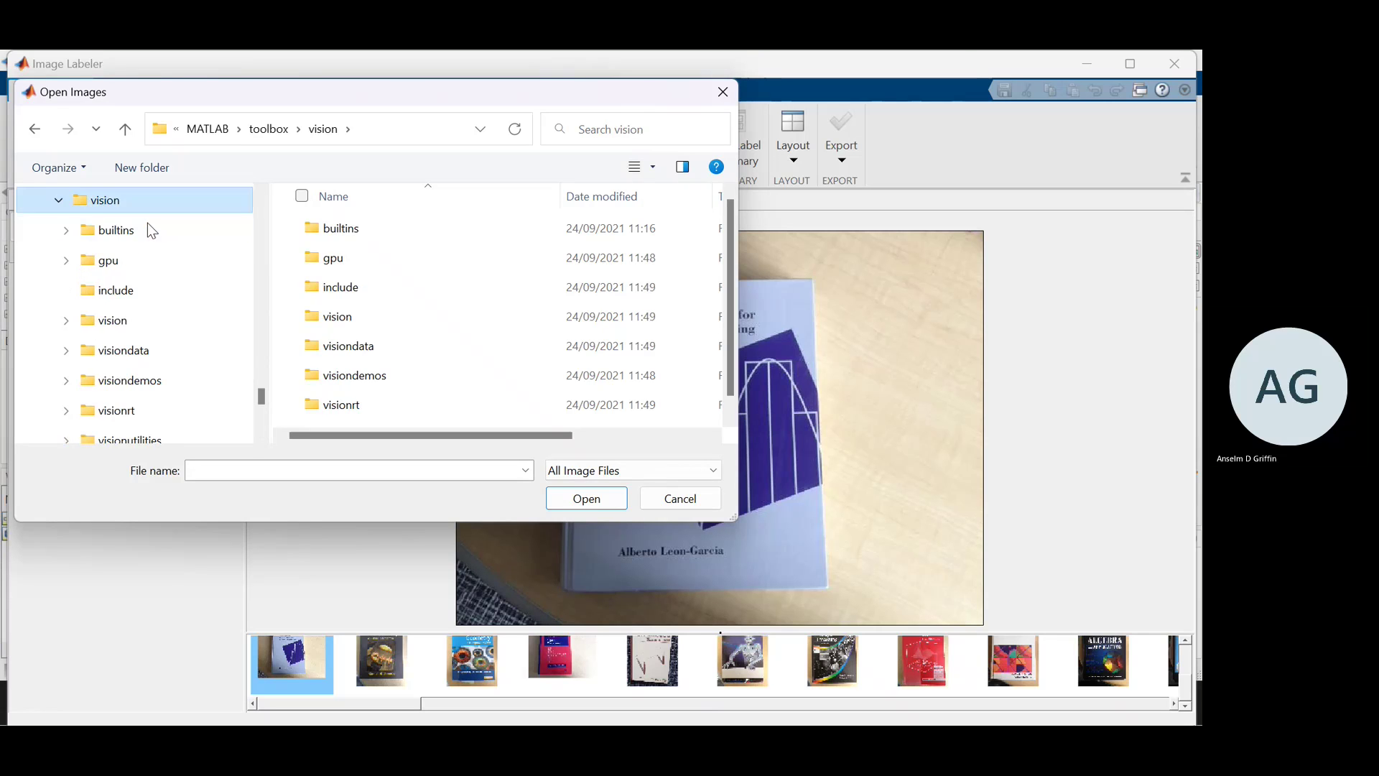
left_click(186, 348)
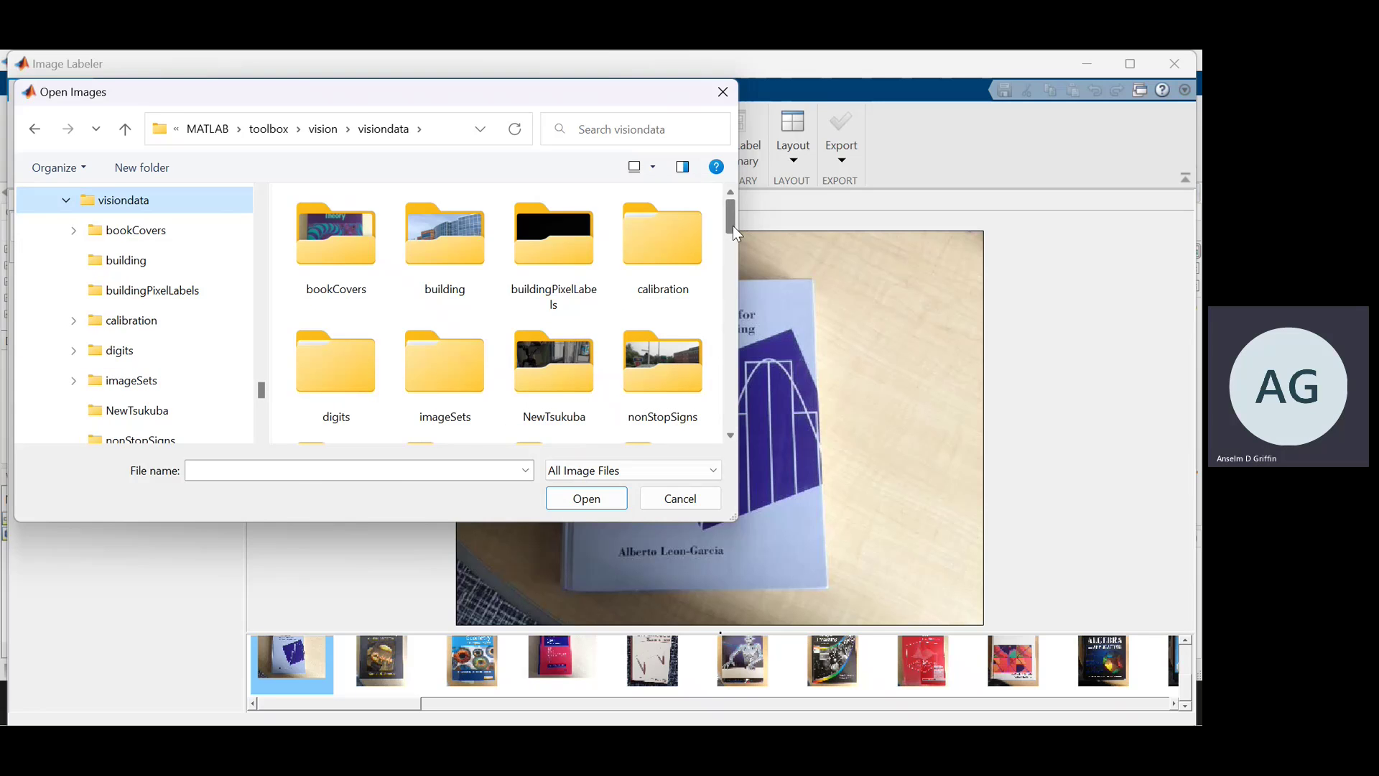
left_click_drag(732, 226, 731, 291)
left_click(553, 288)
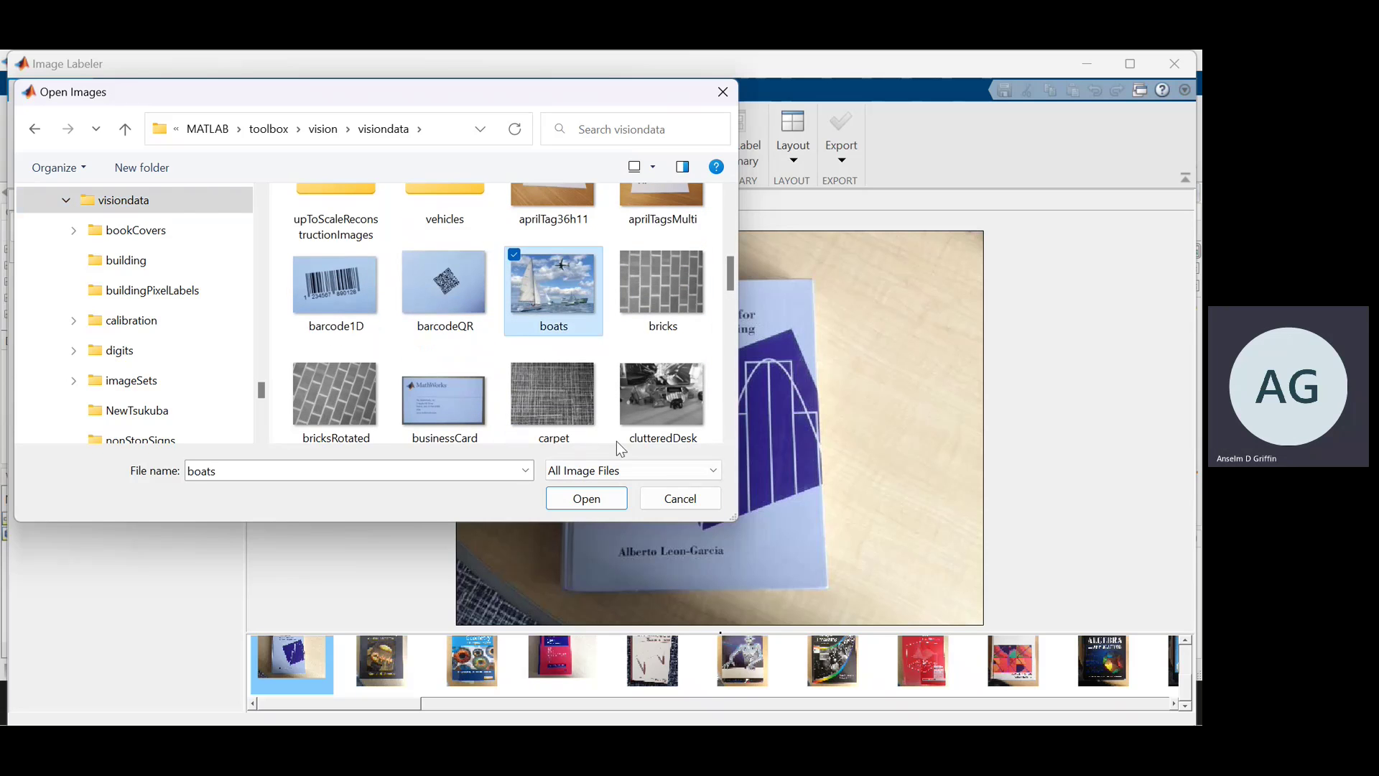
left_click(600, 509)
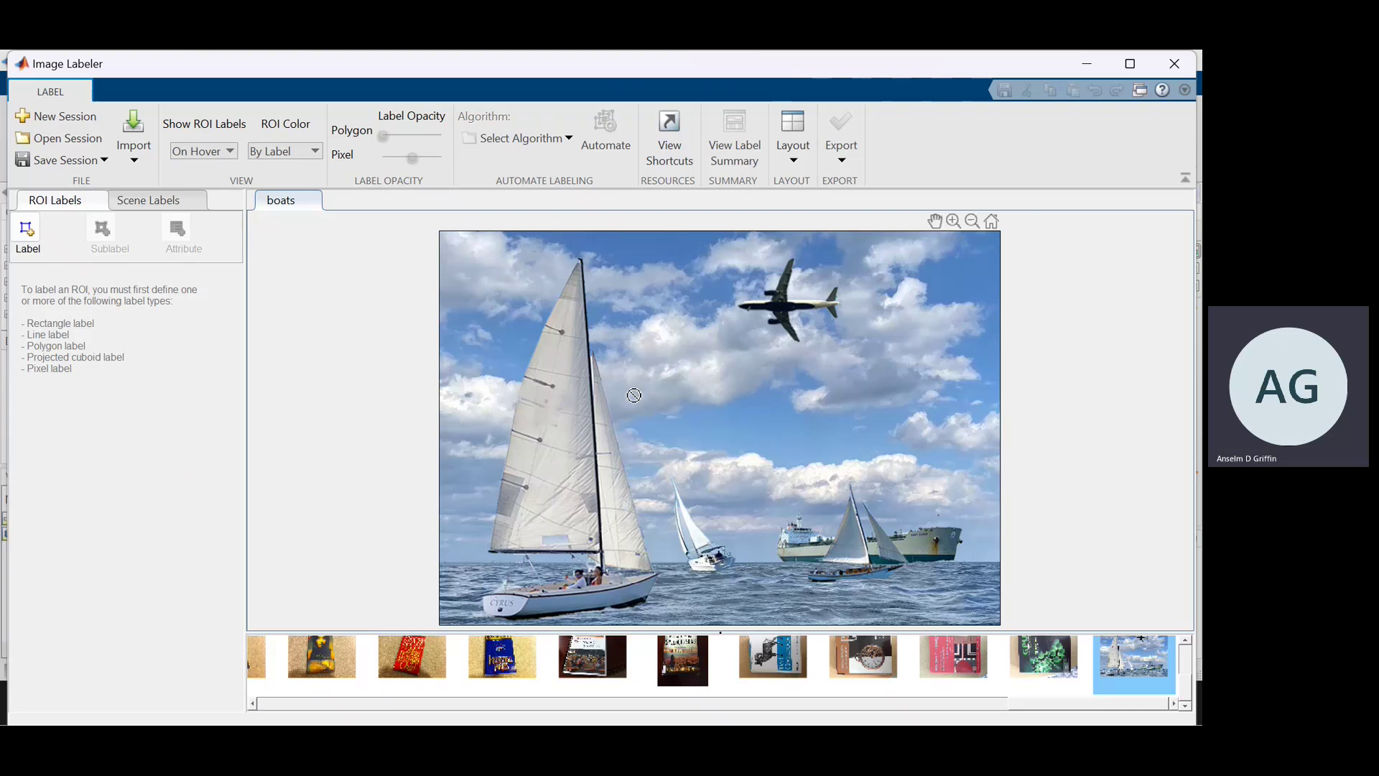
key("alt+Tab")
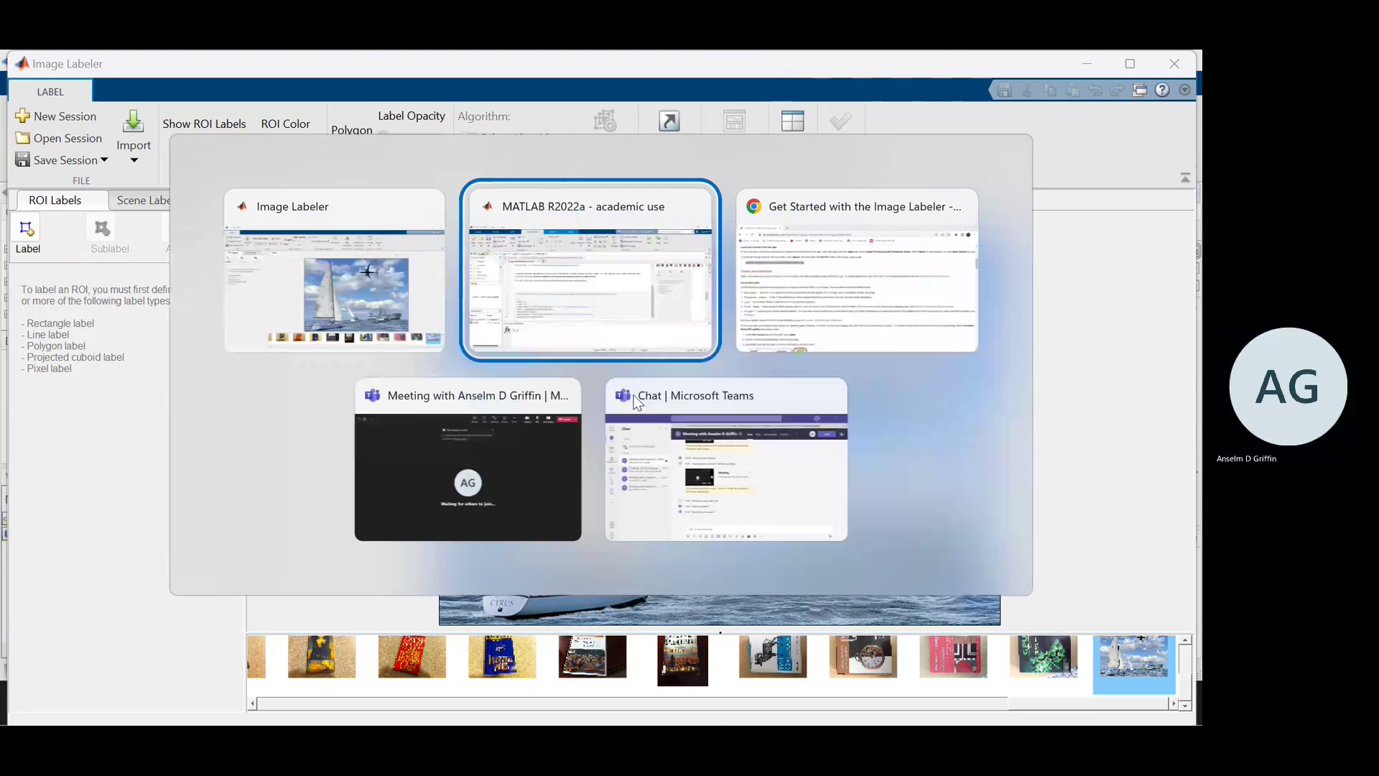
key("alt+Tab")
scroll(637, 402, "down", 2)
scroll(365, 324, "up", 2)
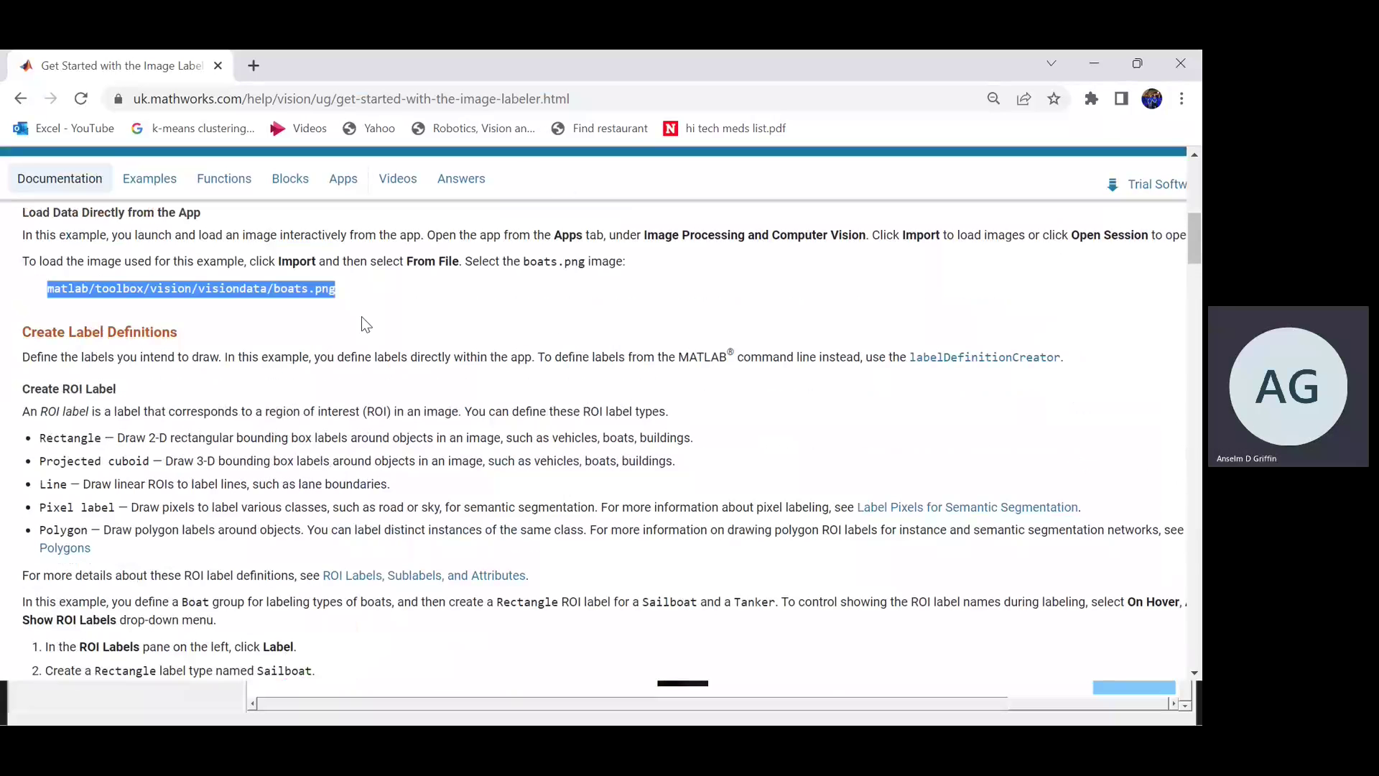
left_click_drag(366, 324, 36, 309)
scroll(36, 309, "down", 2)
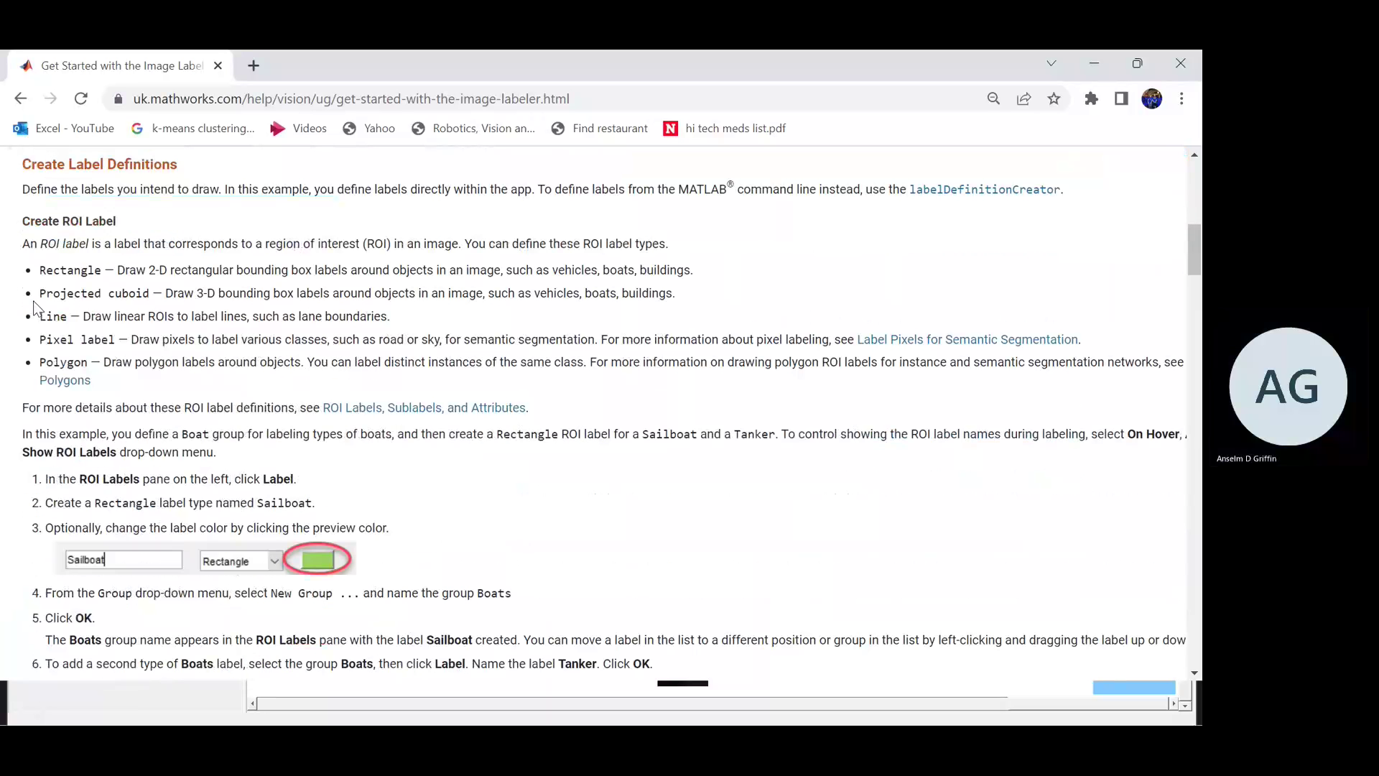
scroll(36, 309, "down", 2)
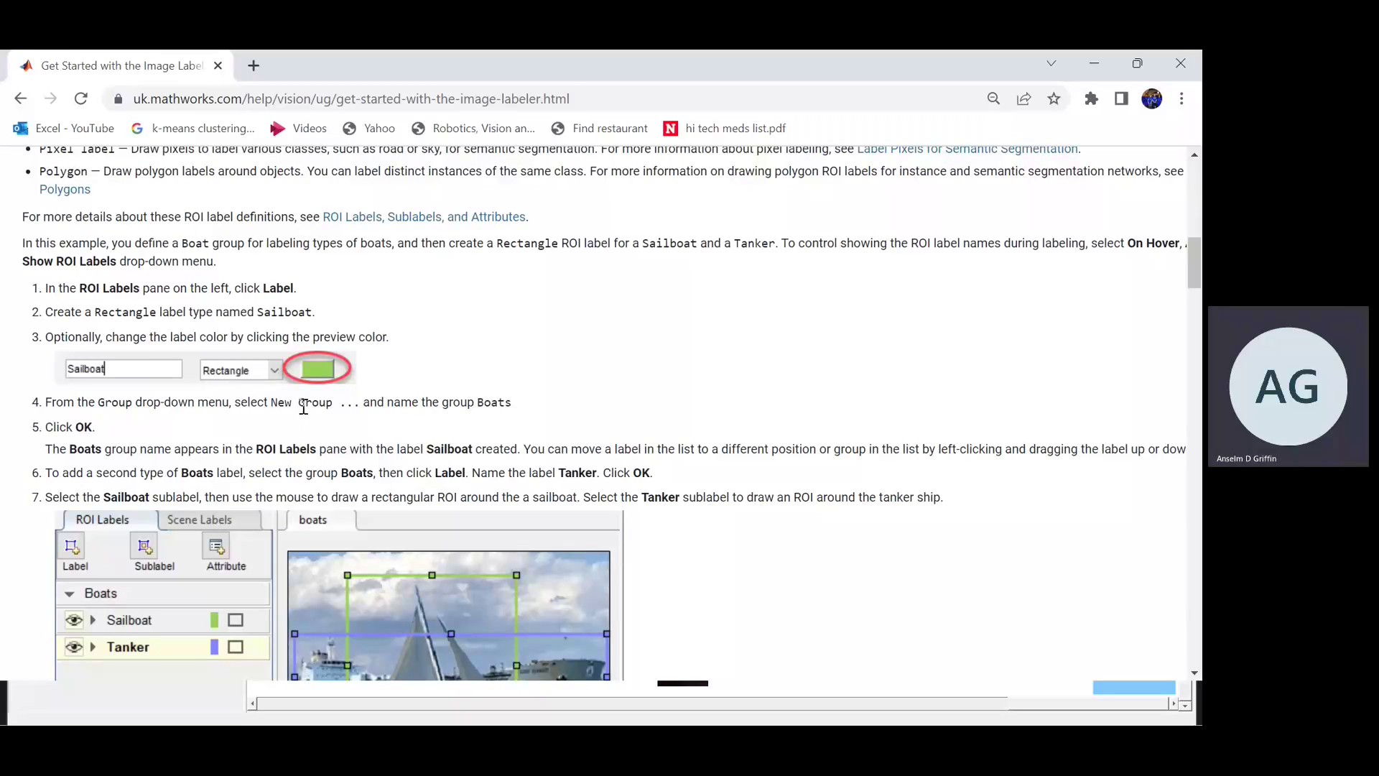
key("alt+Tab")
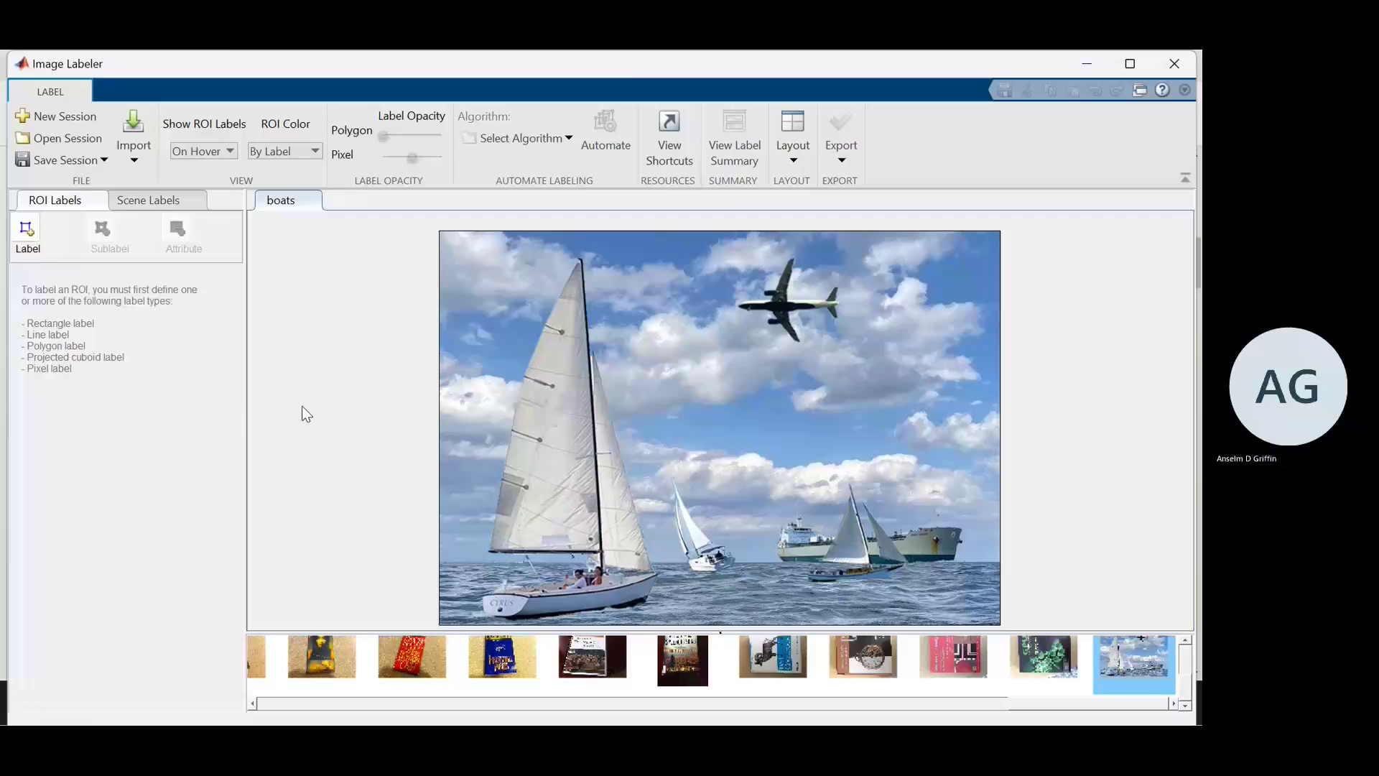
Step: Define a Rectangle ROI label named SailBoat, placed in a new group named Boats
left_click(26, 229)
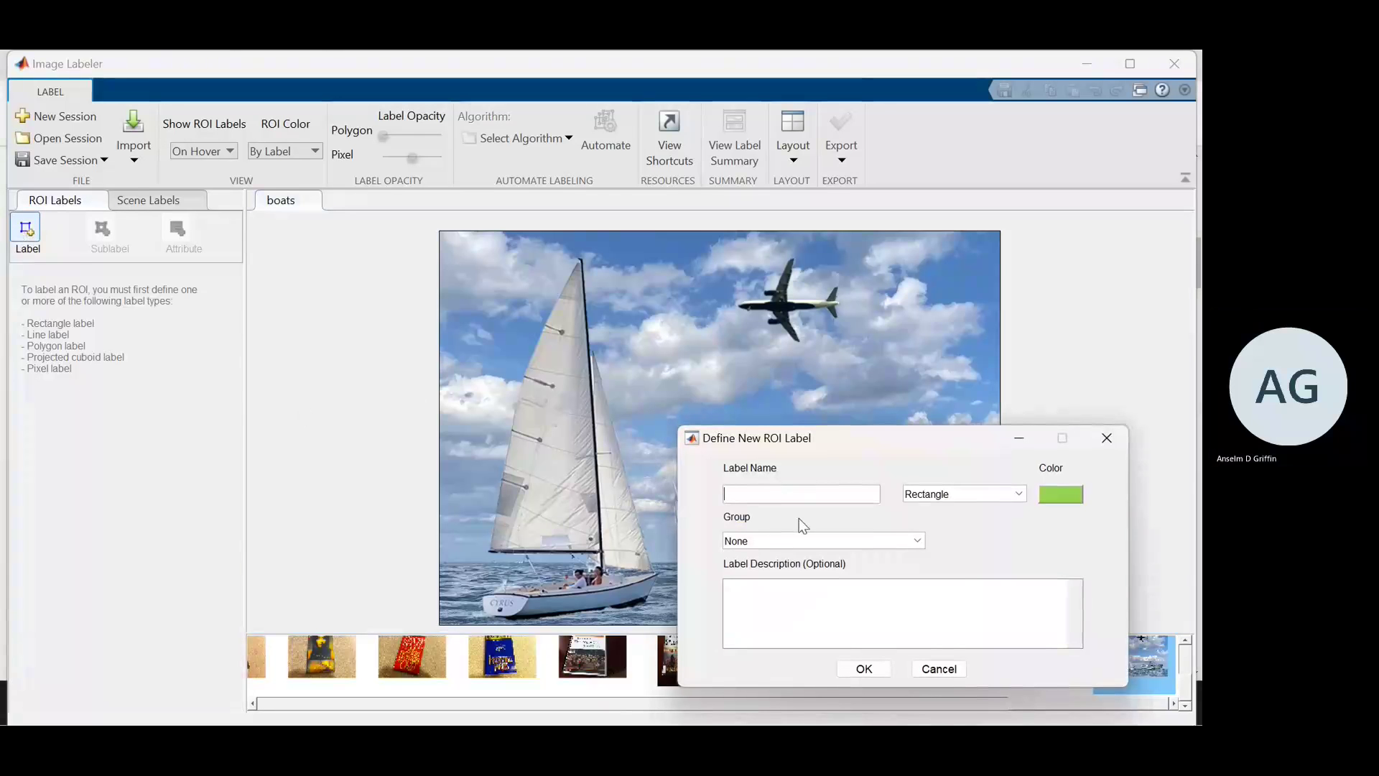
left_click(780, 496)
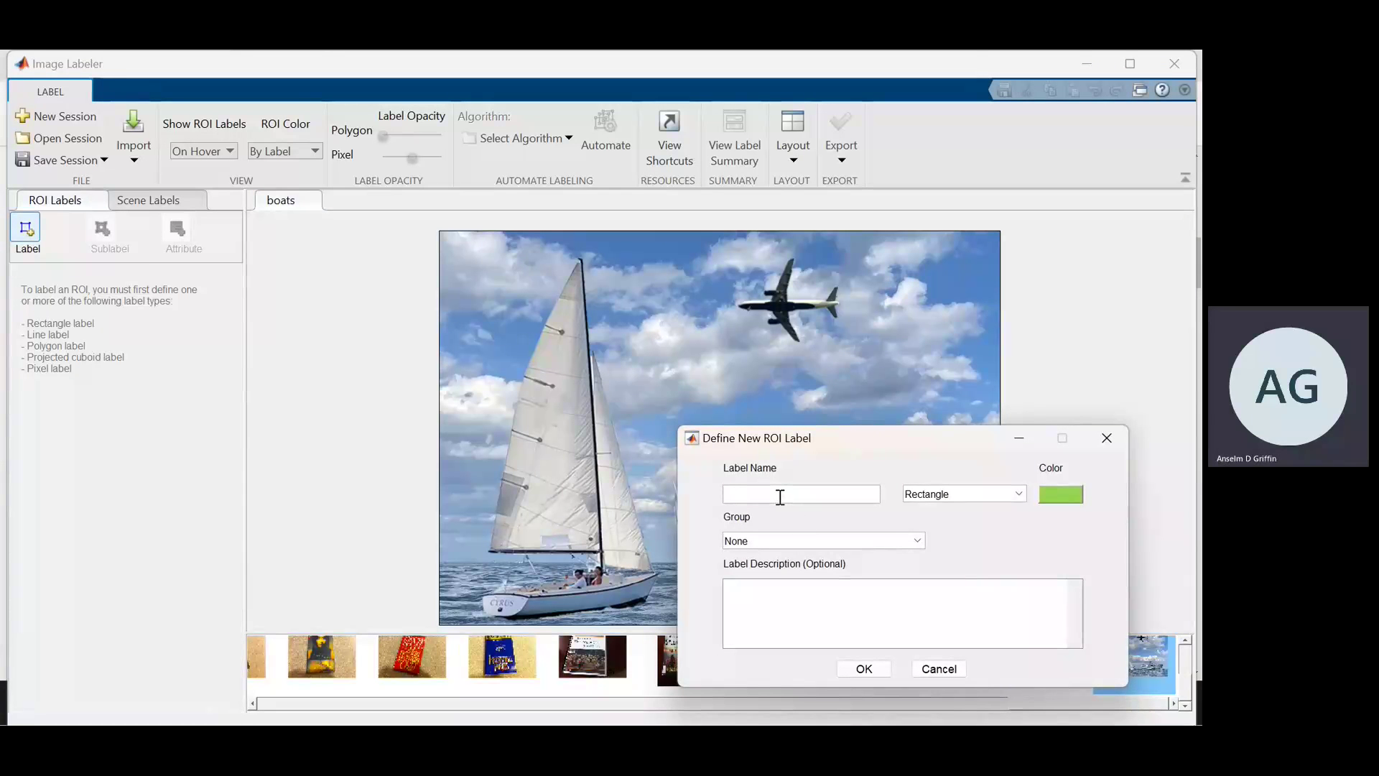
type("Sai")
key("BackSpace")
key("BackSpace")
key("BackSpace")
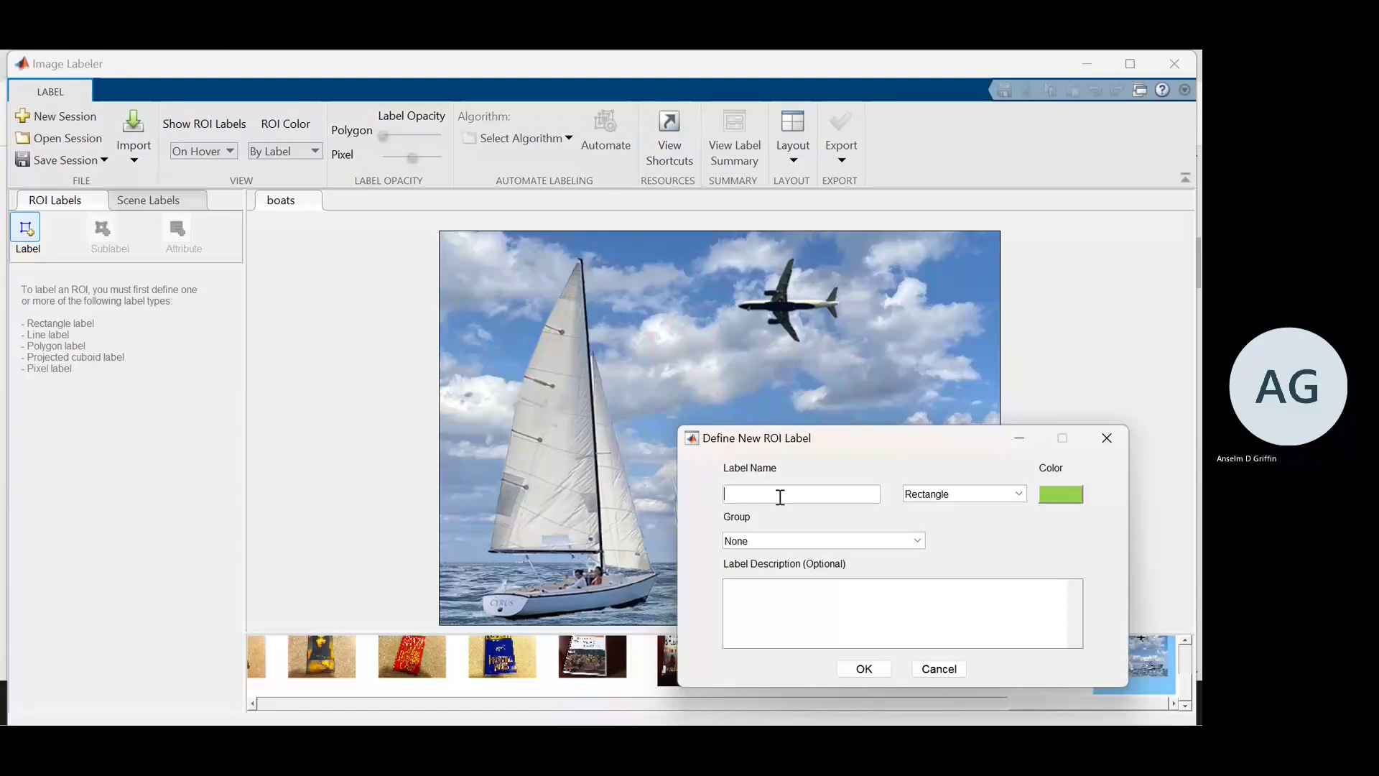
type("ail")
key("BackSpace")
key("BackSpace")
key("BackSpace")
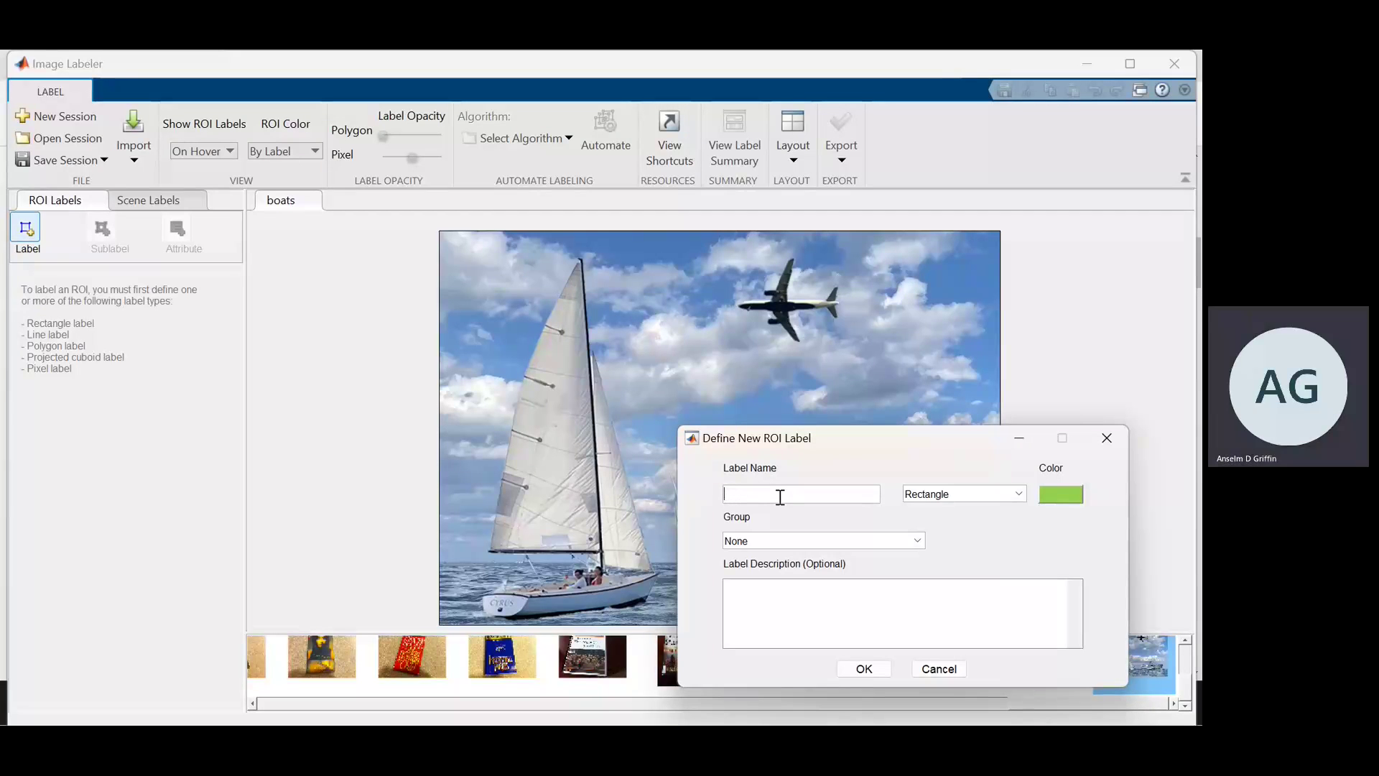
type("SailBoat")
left_click(920, 543)
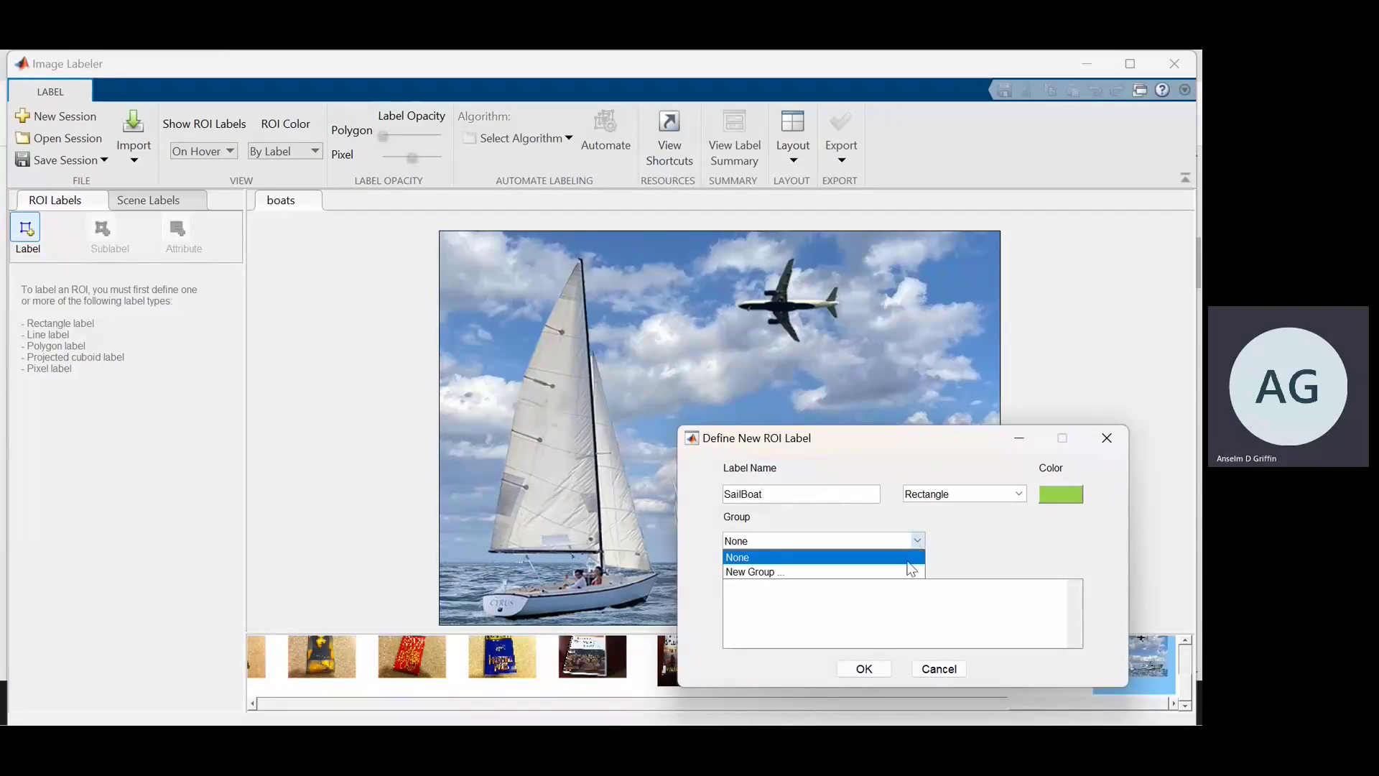
left_click(903, 571)
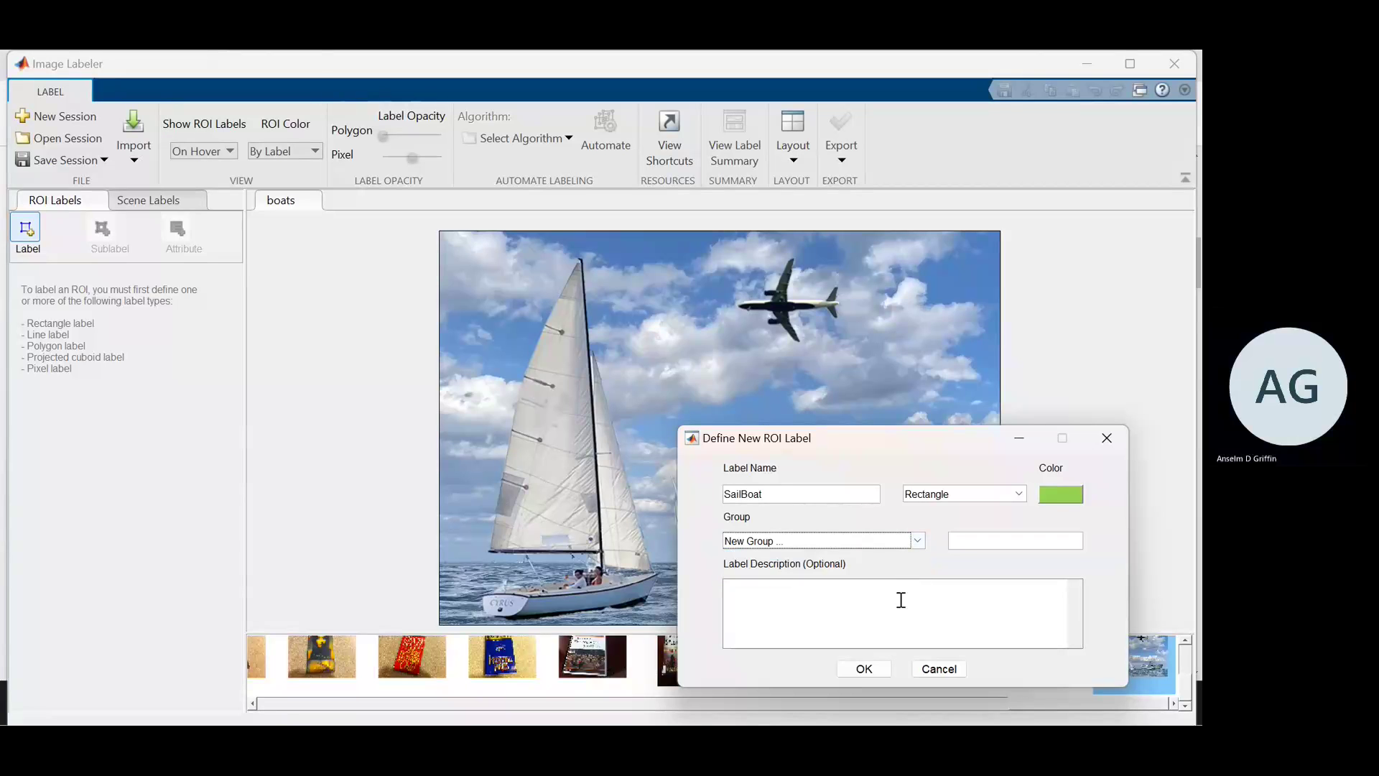
left_click(996, 540)
type("Boats")
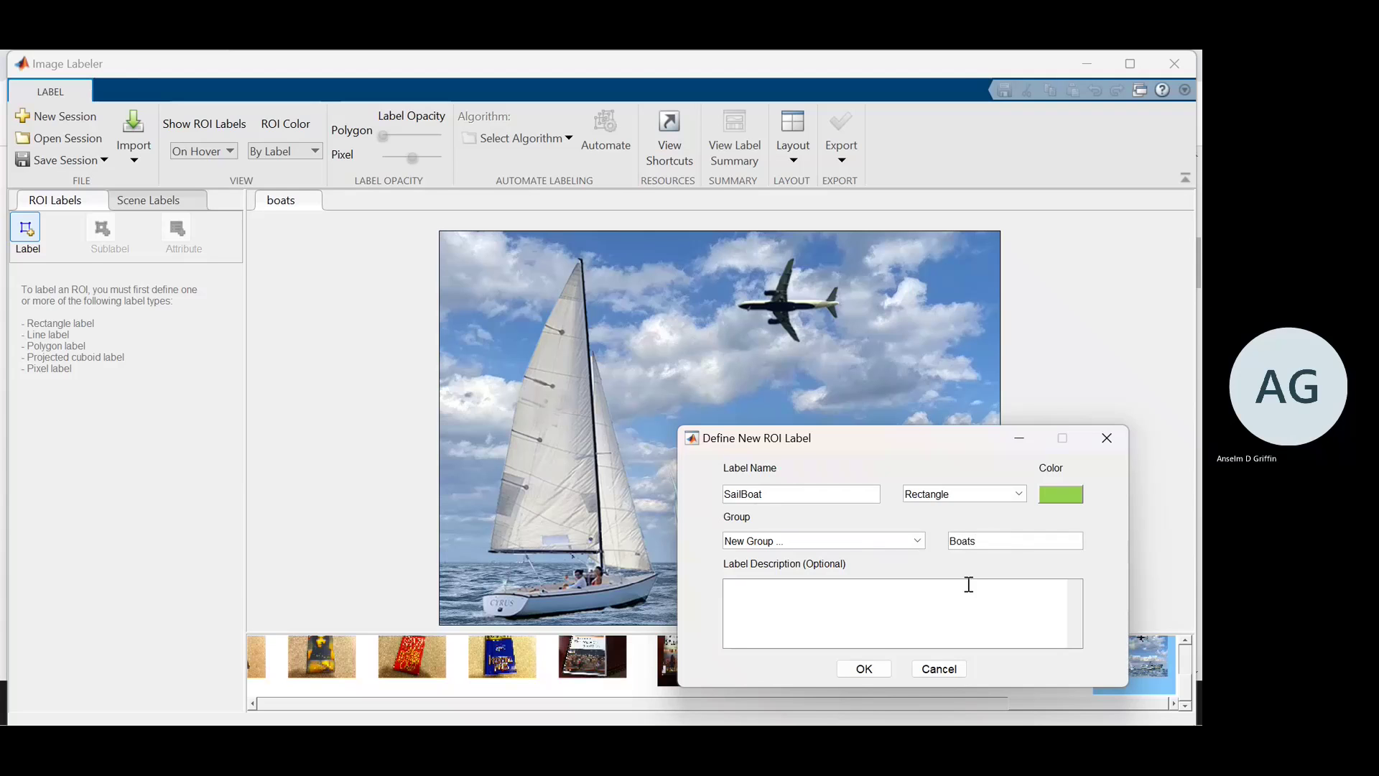
Step: Confirm the SailBoat label and draw its box around the small sailboat near the tanker
left_click(881, 671)
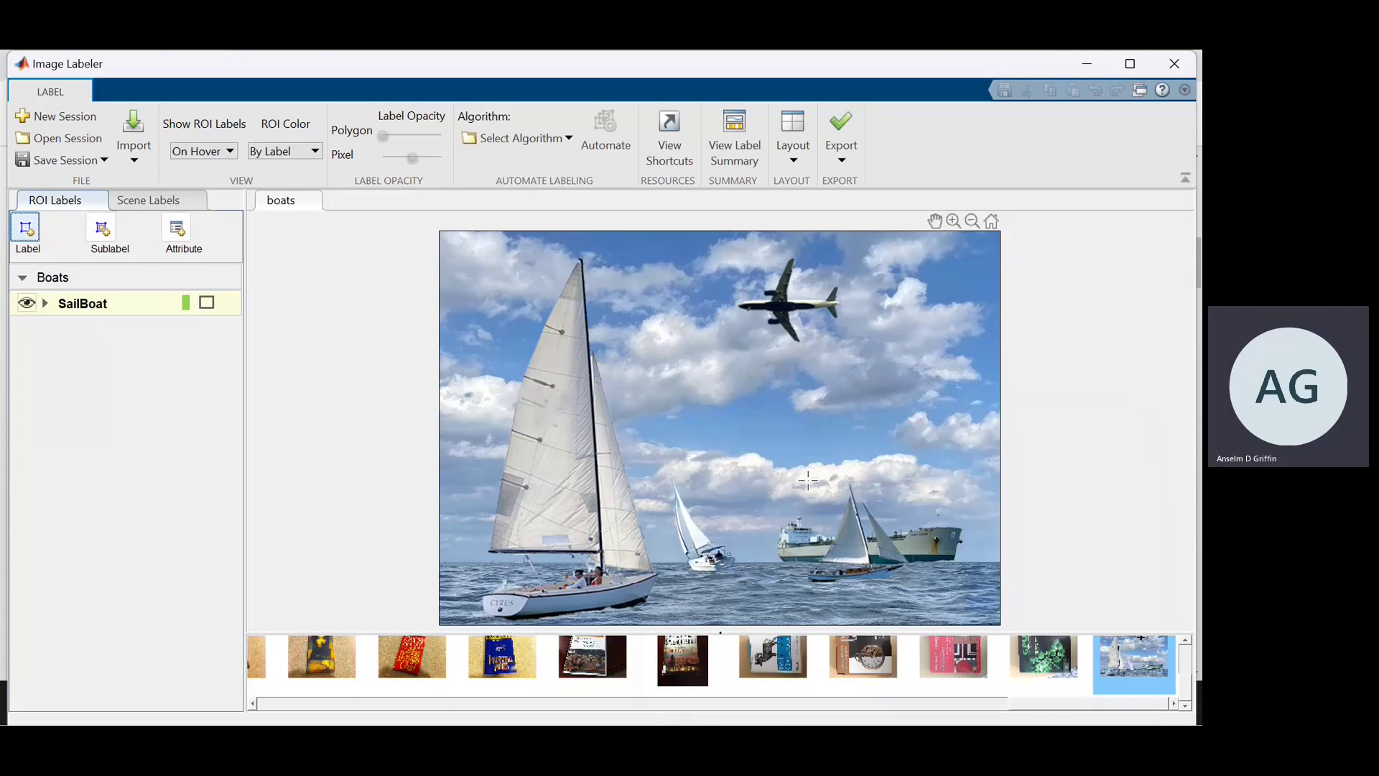
mouse_move(805, 491)
left_mouse_down()
mouse_move(882, 507)
mouse_move(909, 567)
left_mouse_up()
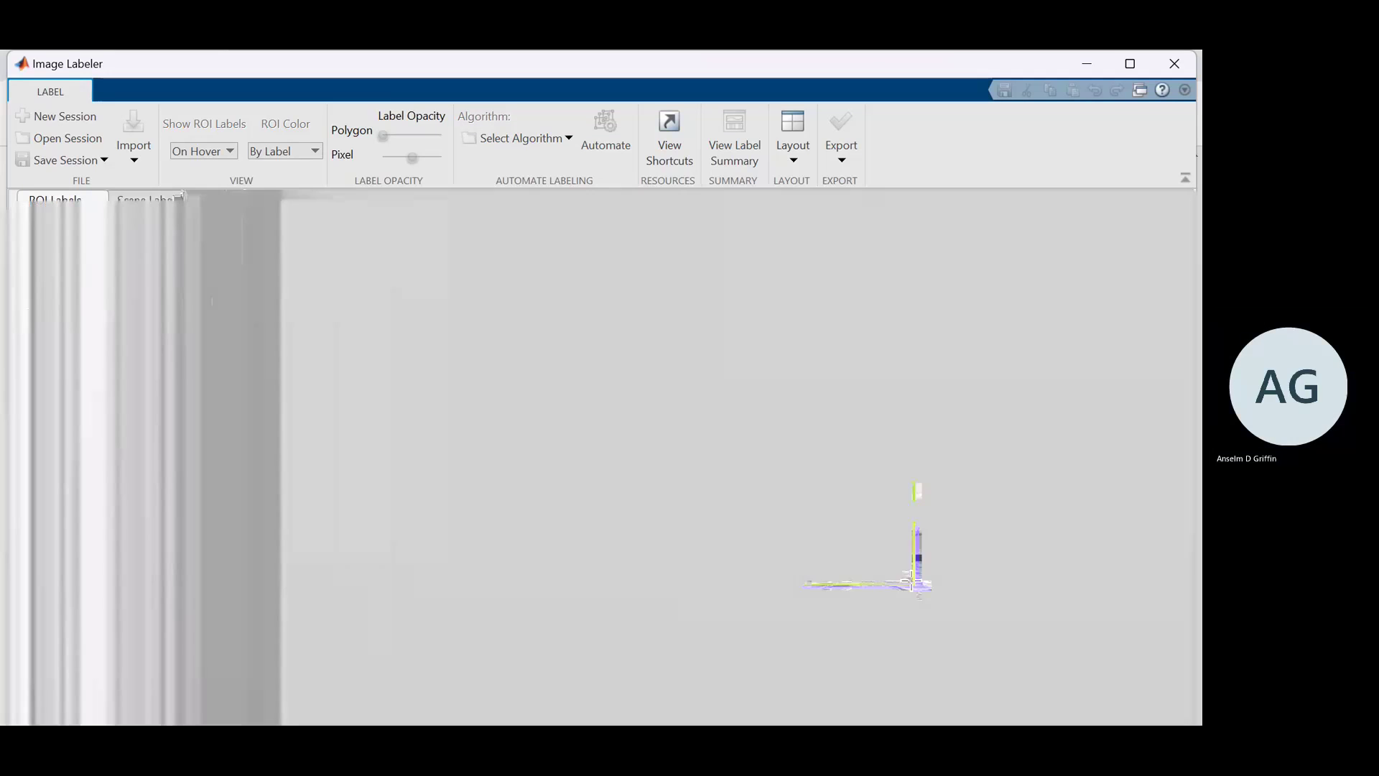
left_click_drag(910, 583, 913, 588)
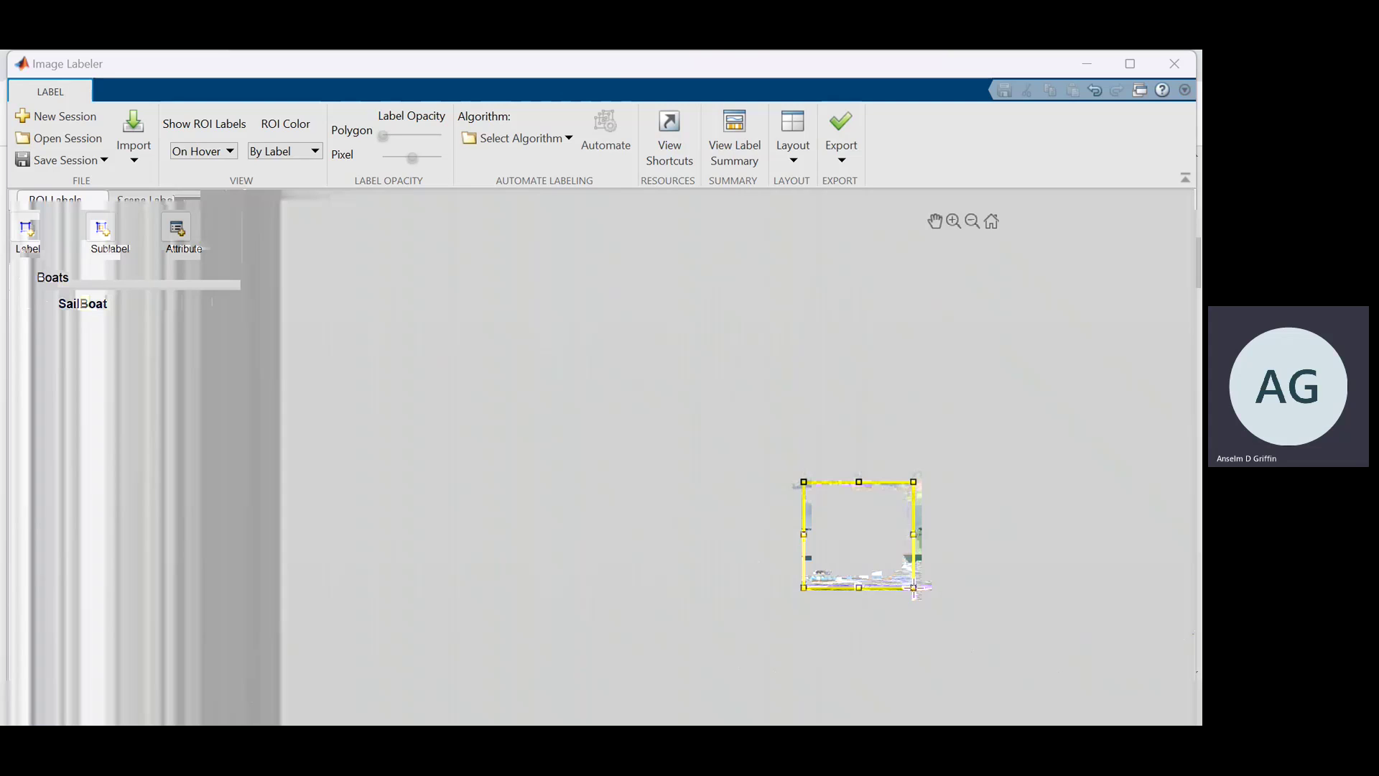
Step: Create a Tanker label in the Boats group and box the tanker ship behind the sailboat
key("alt+Tab")
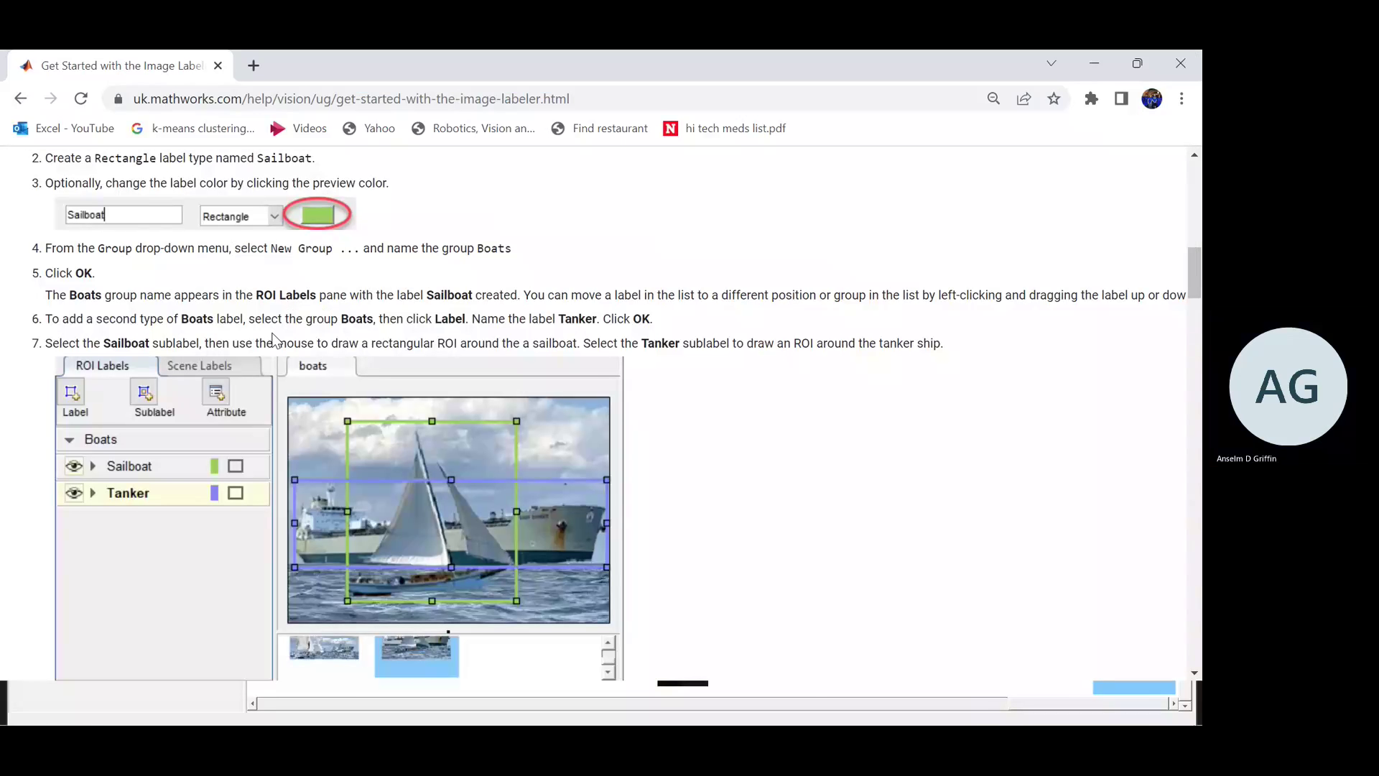
key("alt+Tab")
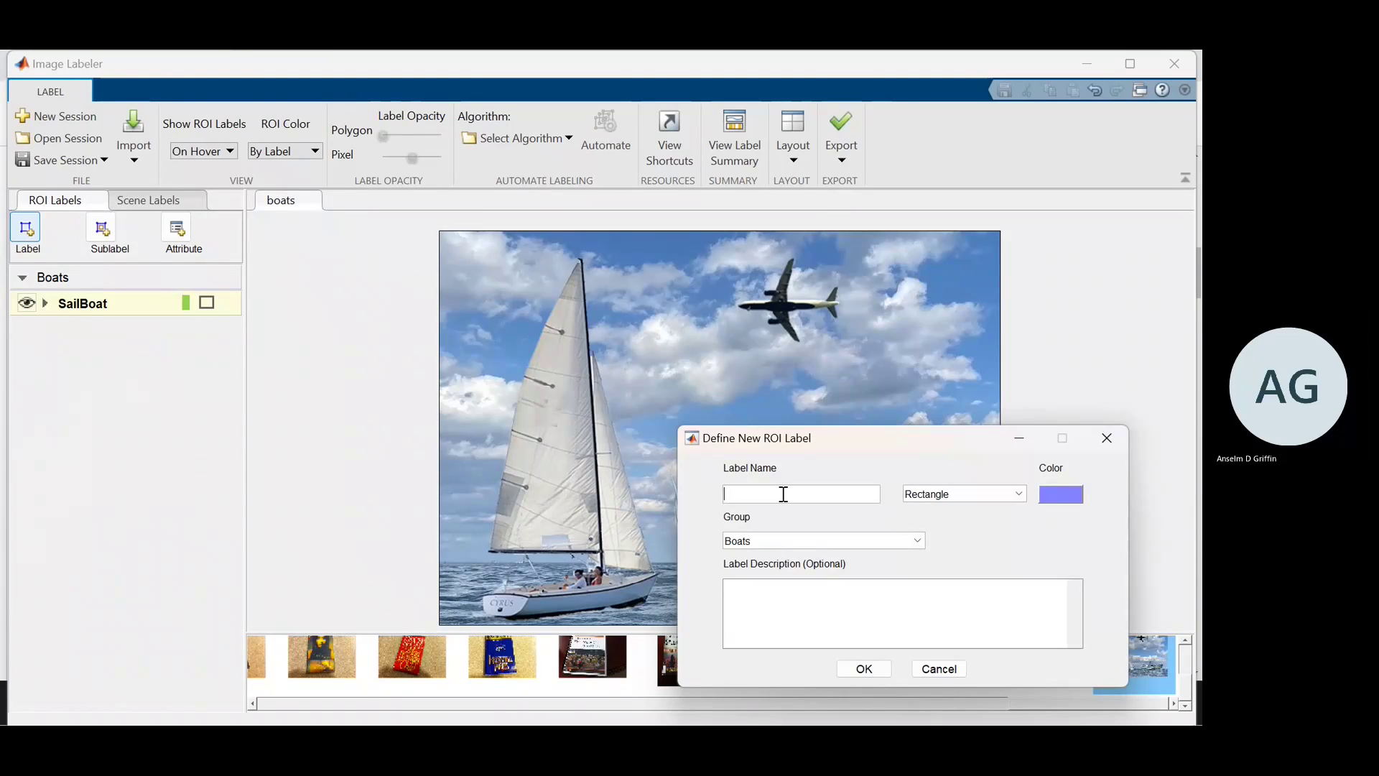
type("Tanker")
left_click(861, 669)
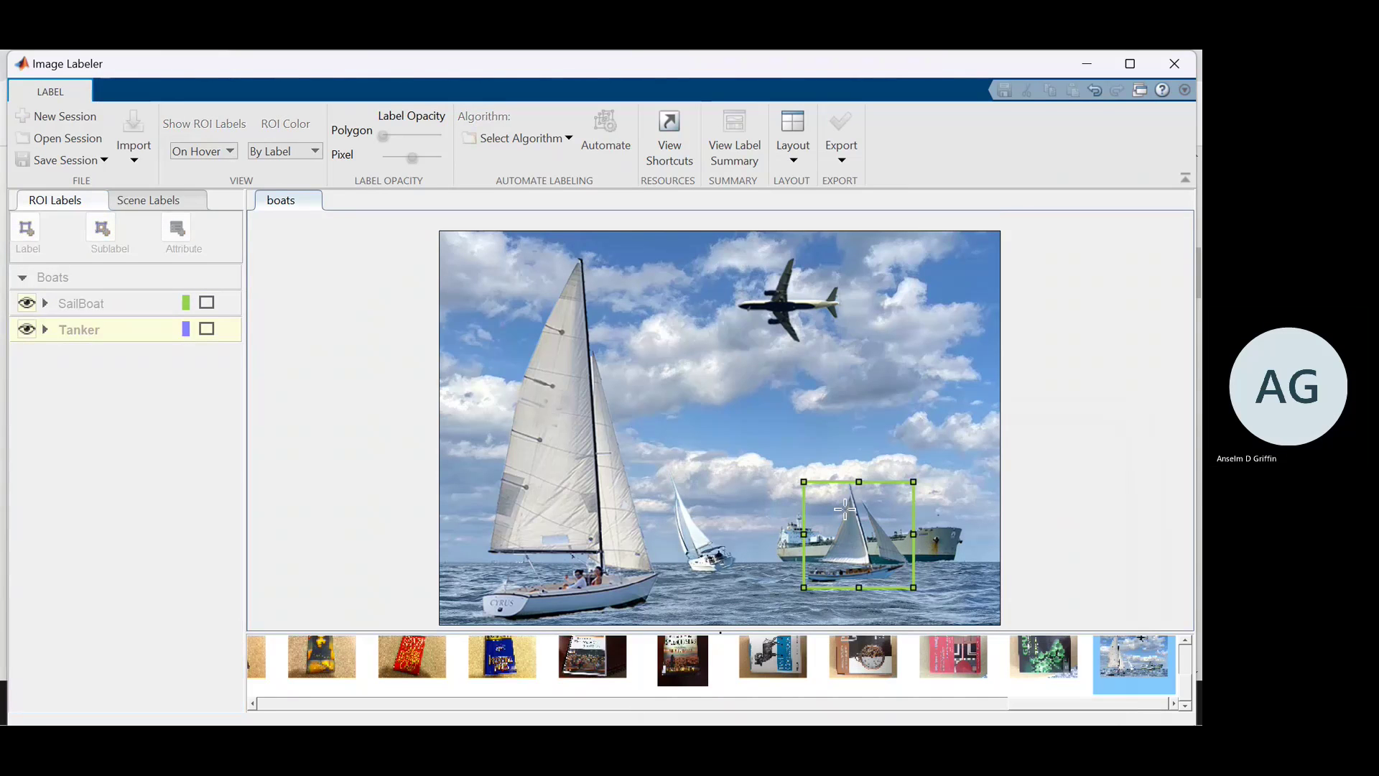
left_click_drag(776, 515, 963, 570)
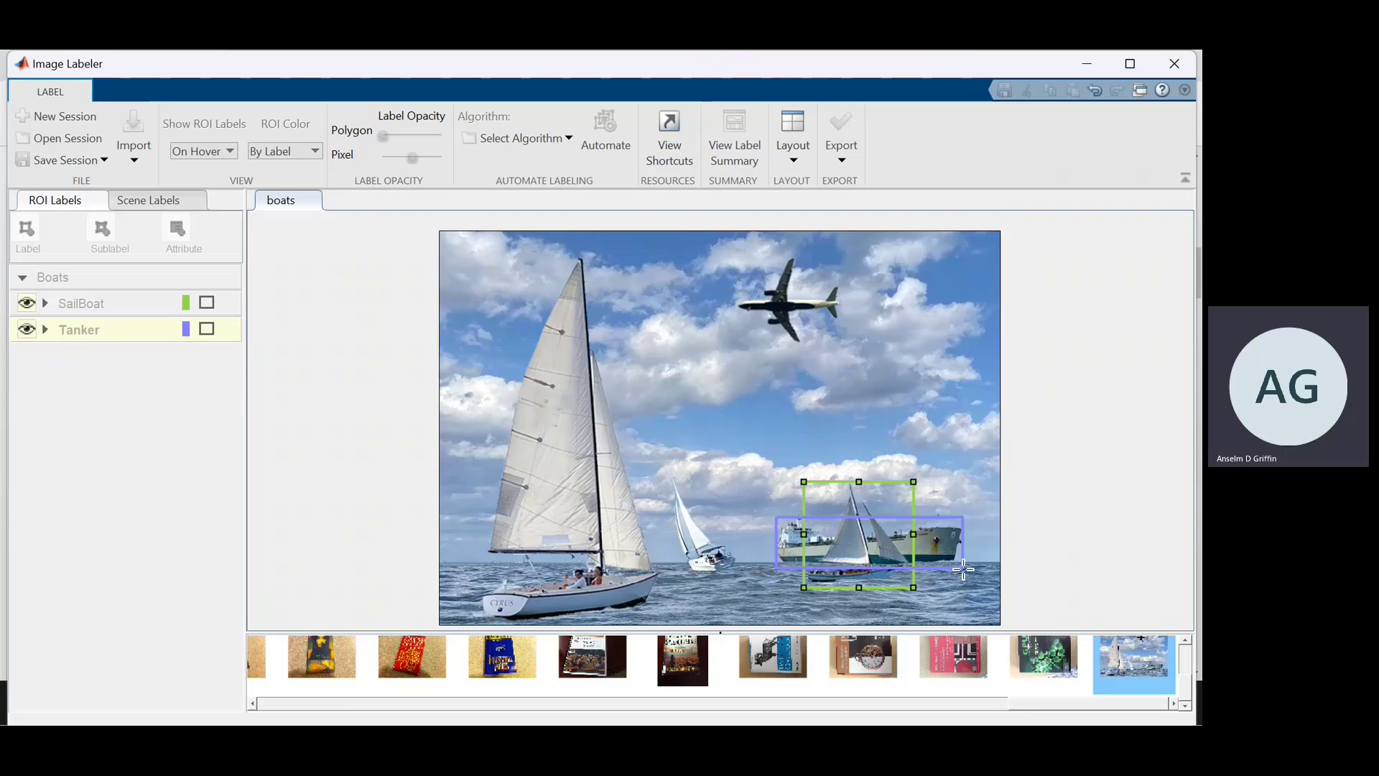
left_click_drag(963, 569, 965, 566)
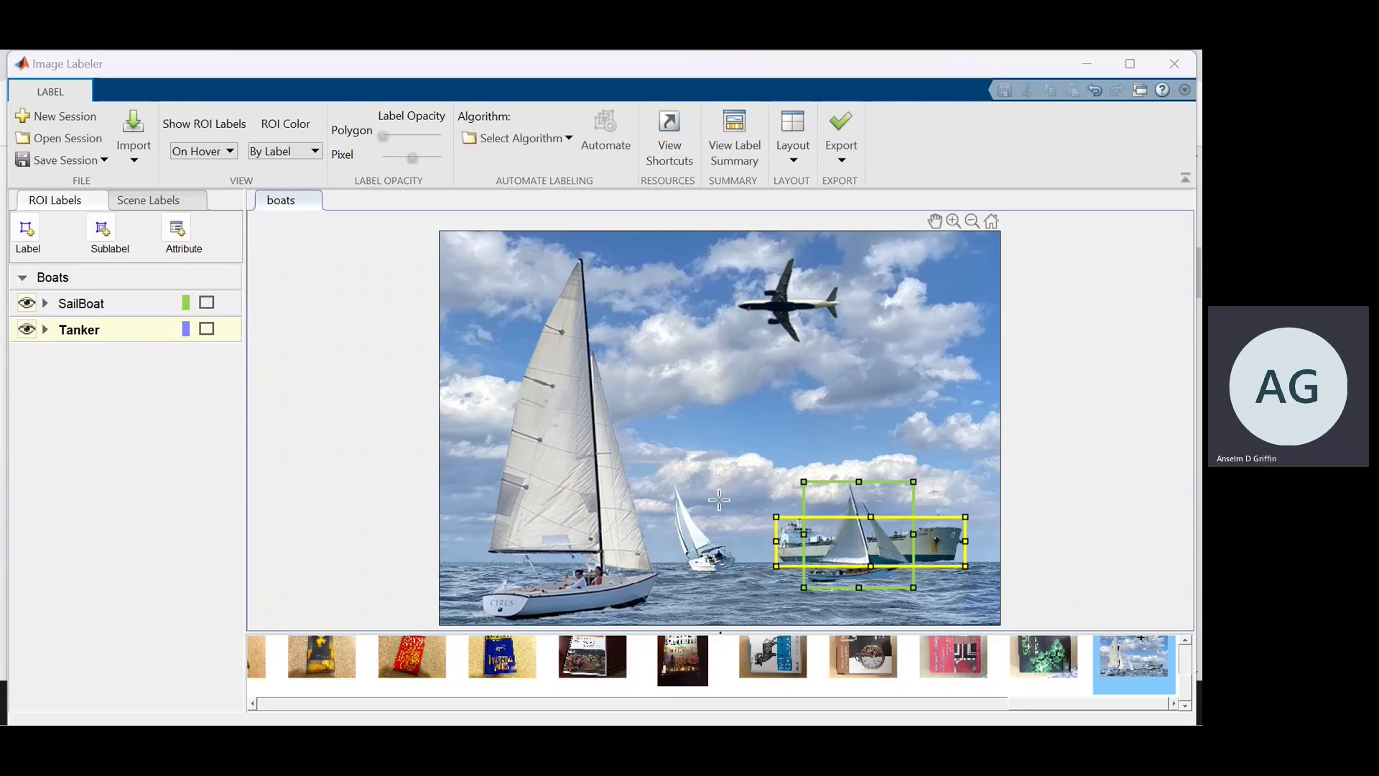
Step: Read the help page's Create Sublabels section, then select SailBoat as the parent label
key("alt+Tab")
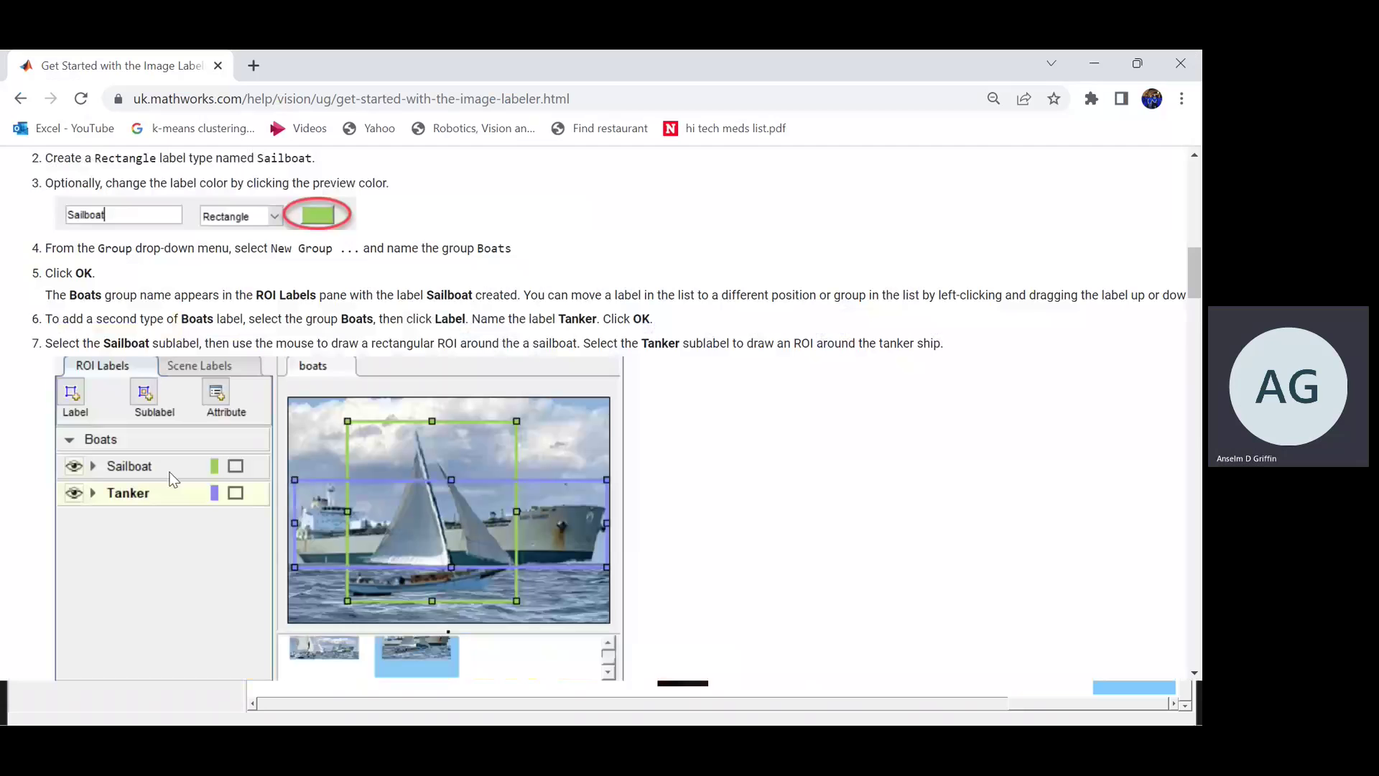
scroll(176, 502, "down", 1)
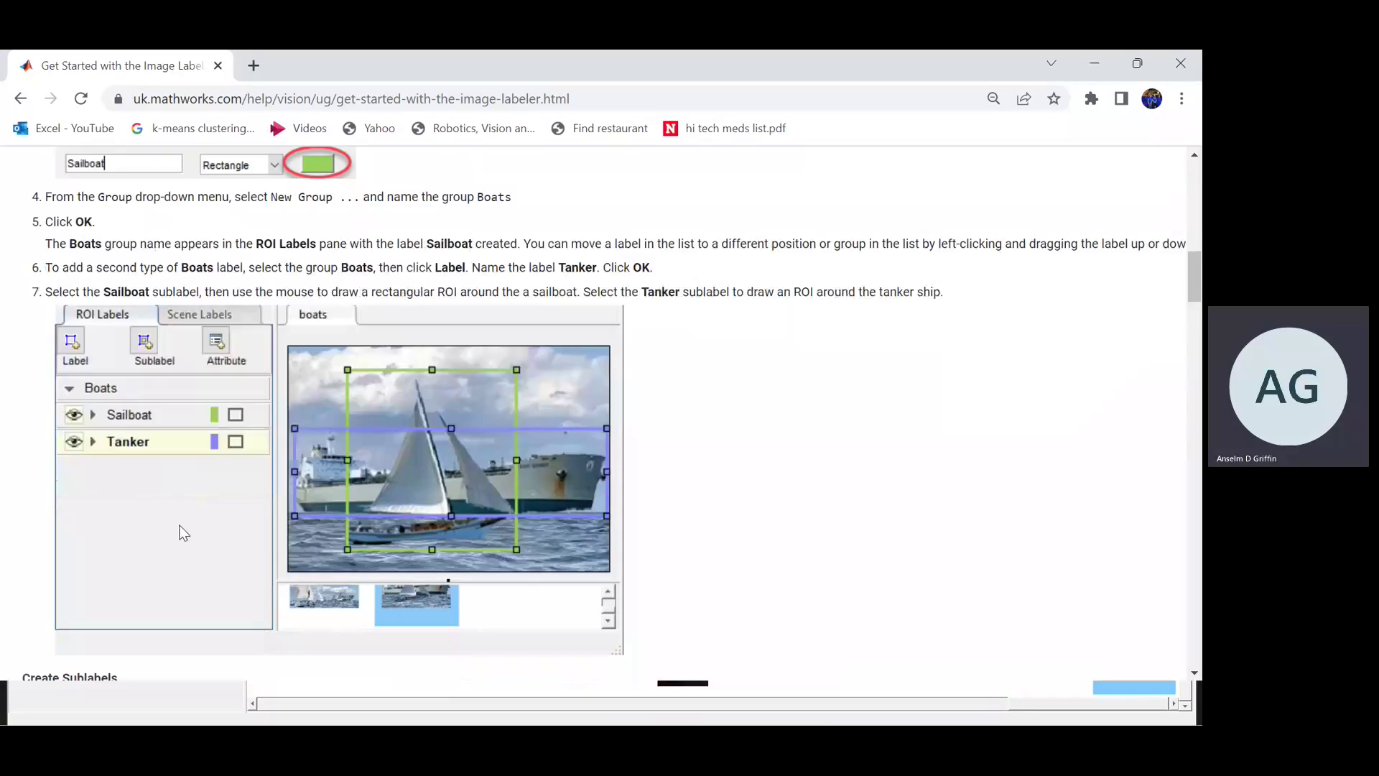
scroll(184, 532, "down", 3)
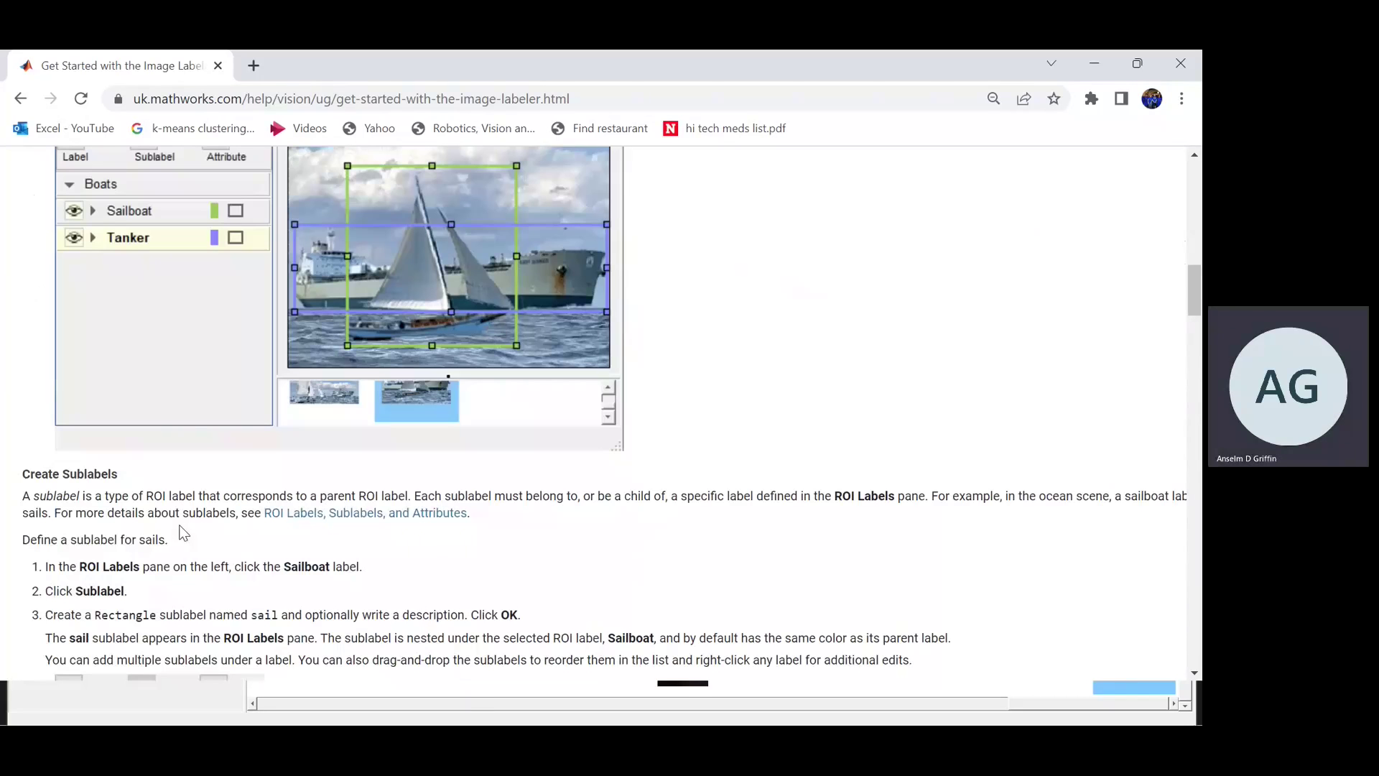
scroll(184, 533, "down", 4)
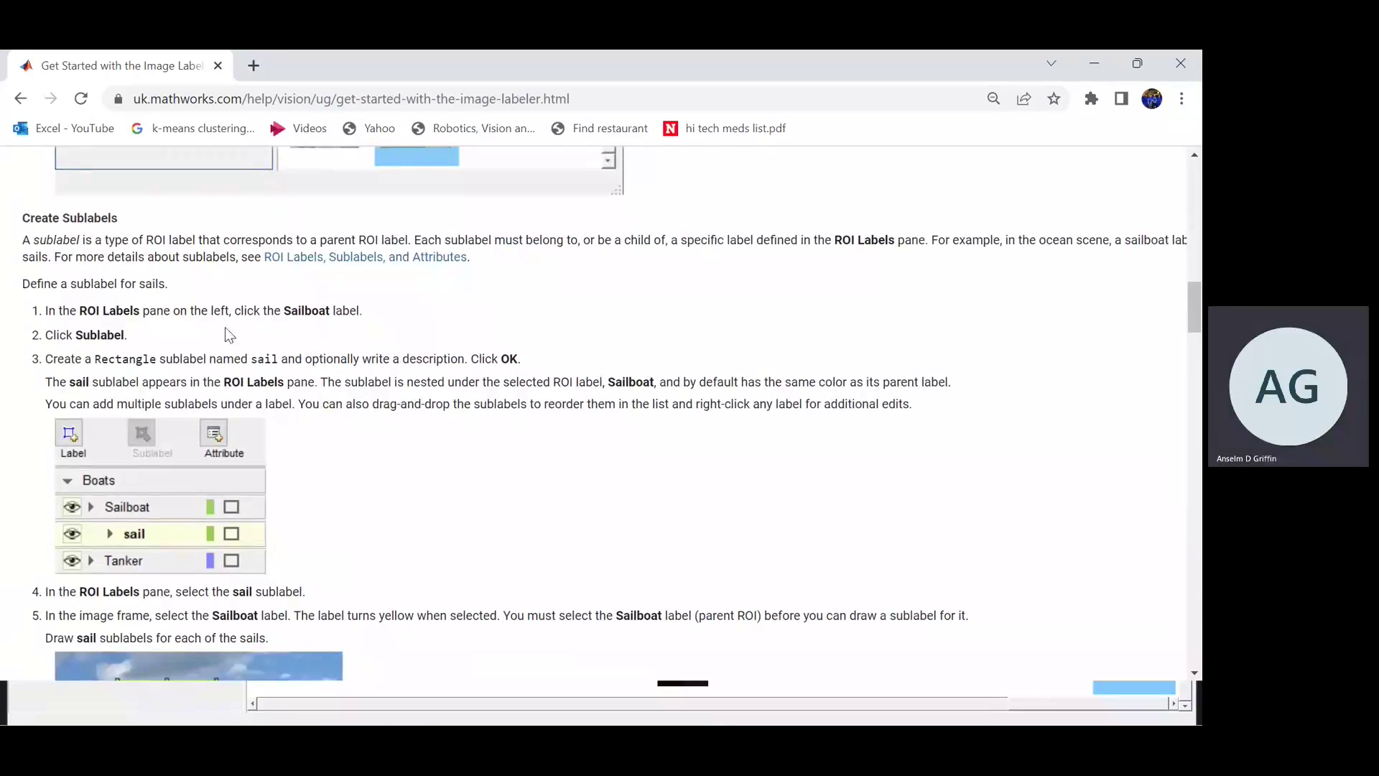
key("alt")
key("alt+Tab")
left_click(114, 303)
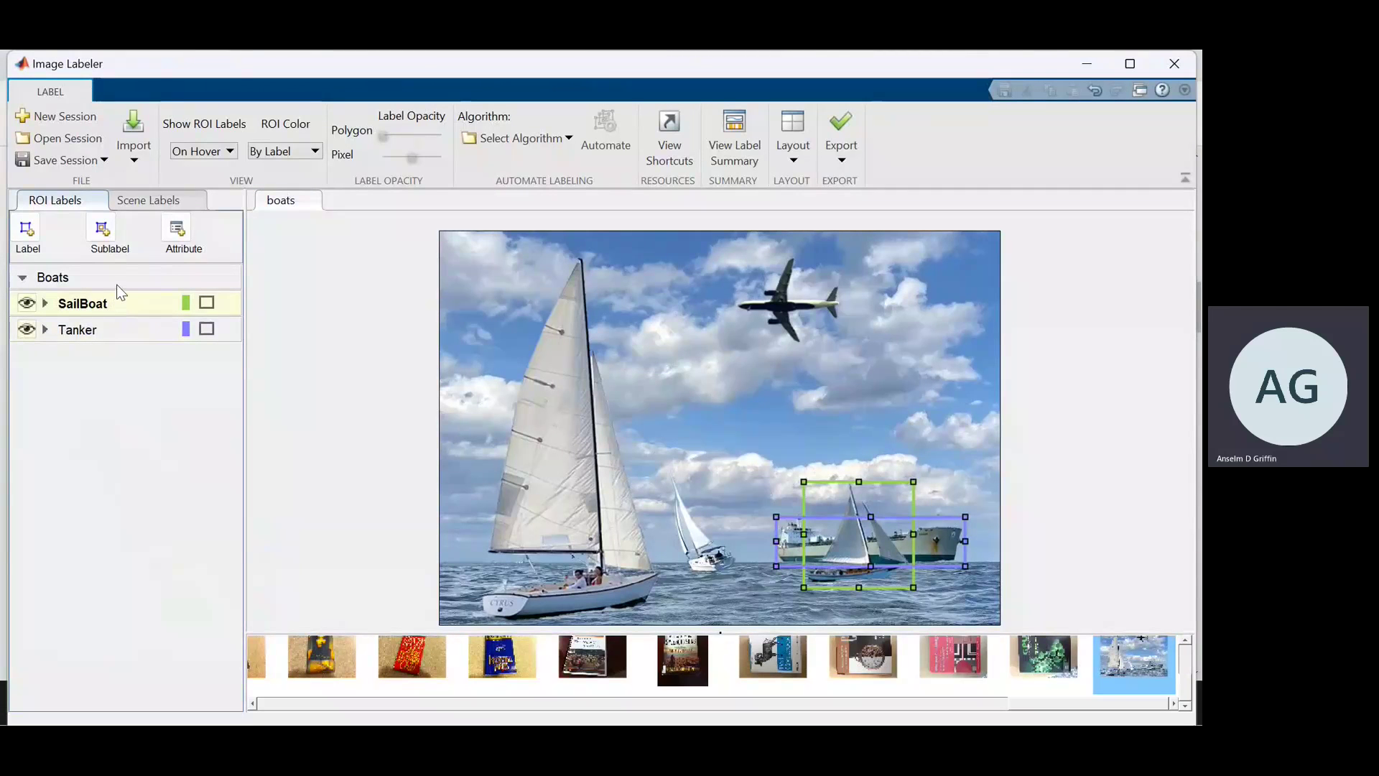
Step: Add a Rectangle sublabel named sail under the SailBoat label
left_click(102, 230)
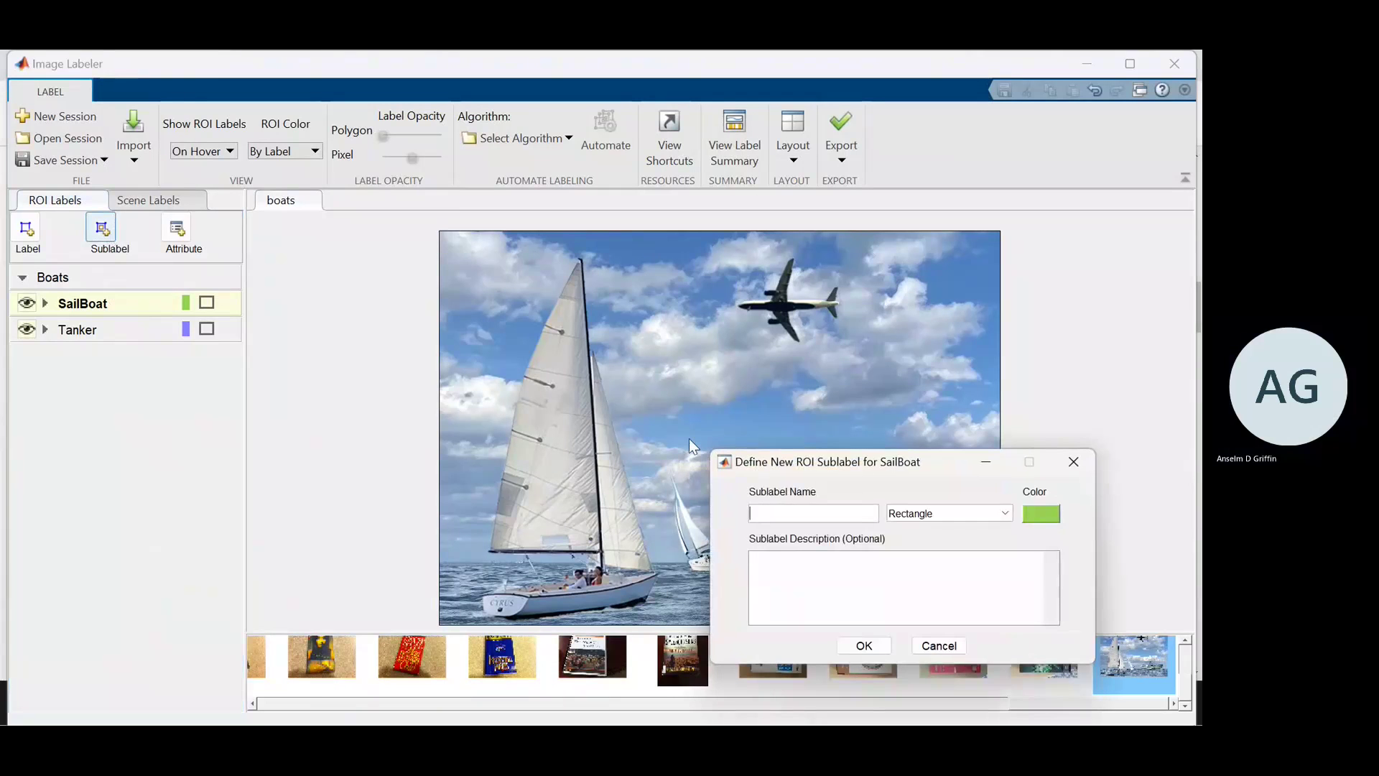
key("alt+Tab")
key("alt+Tab")
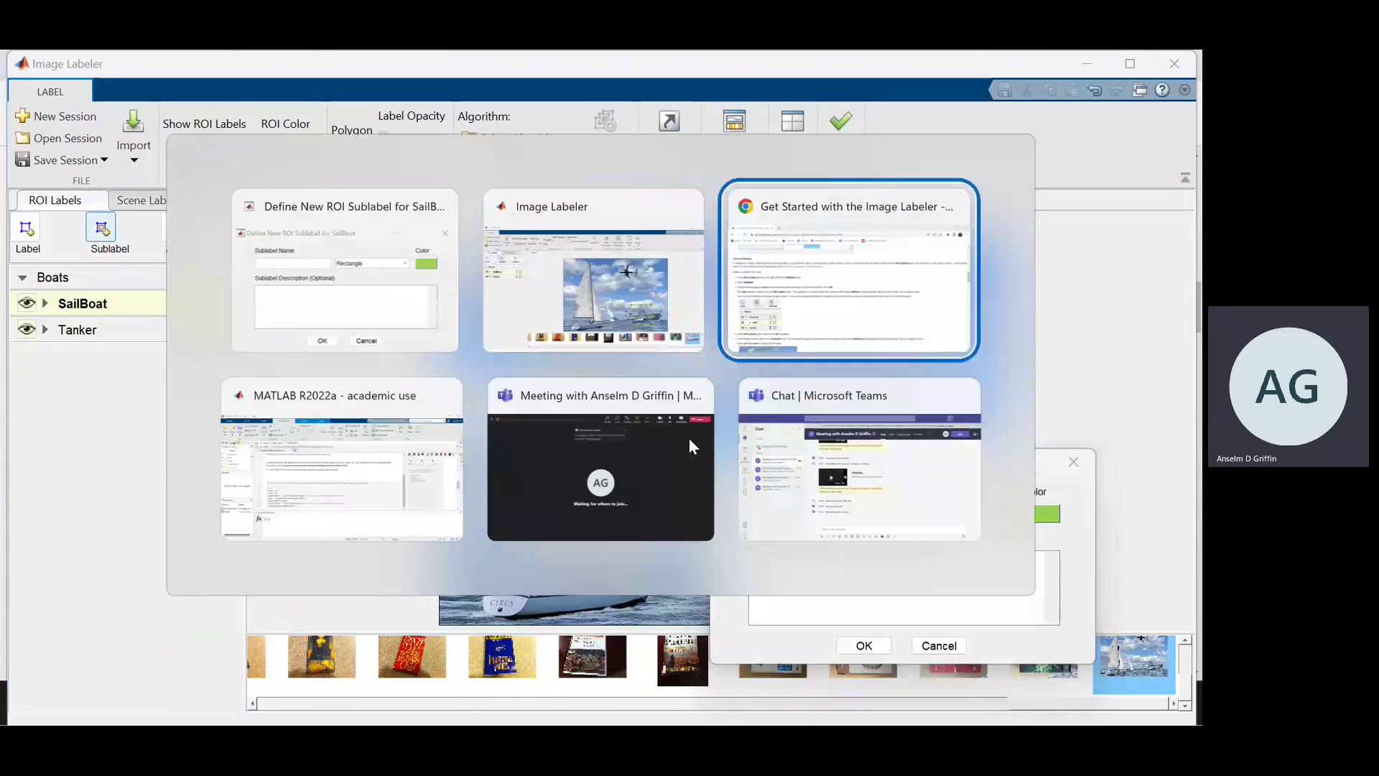
key("alt+f")
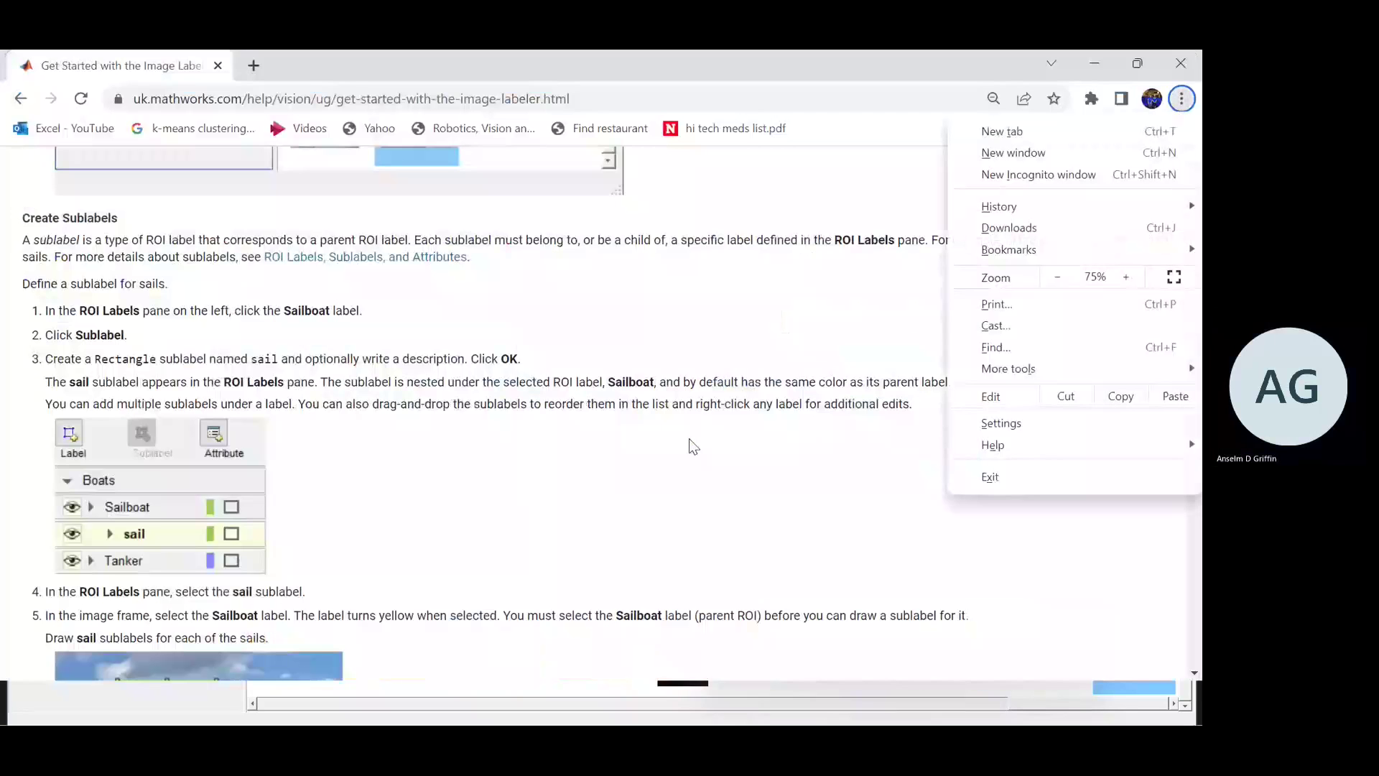
key("Escape")
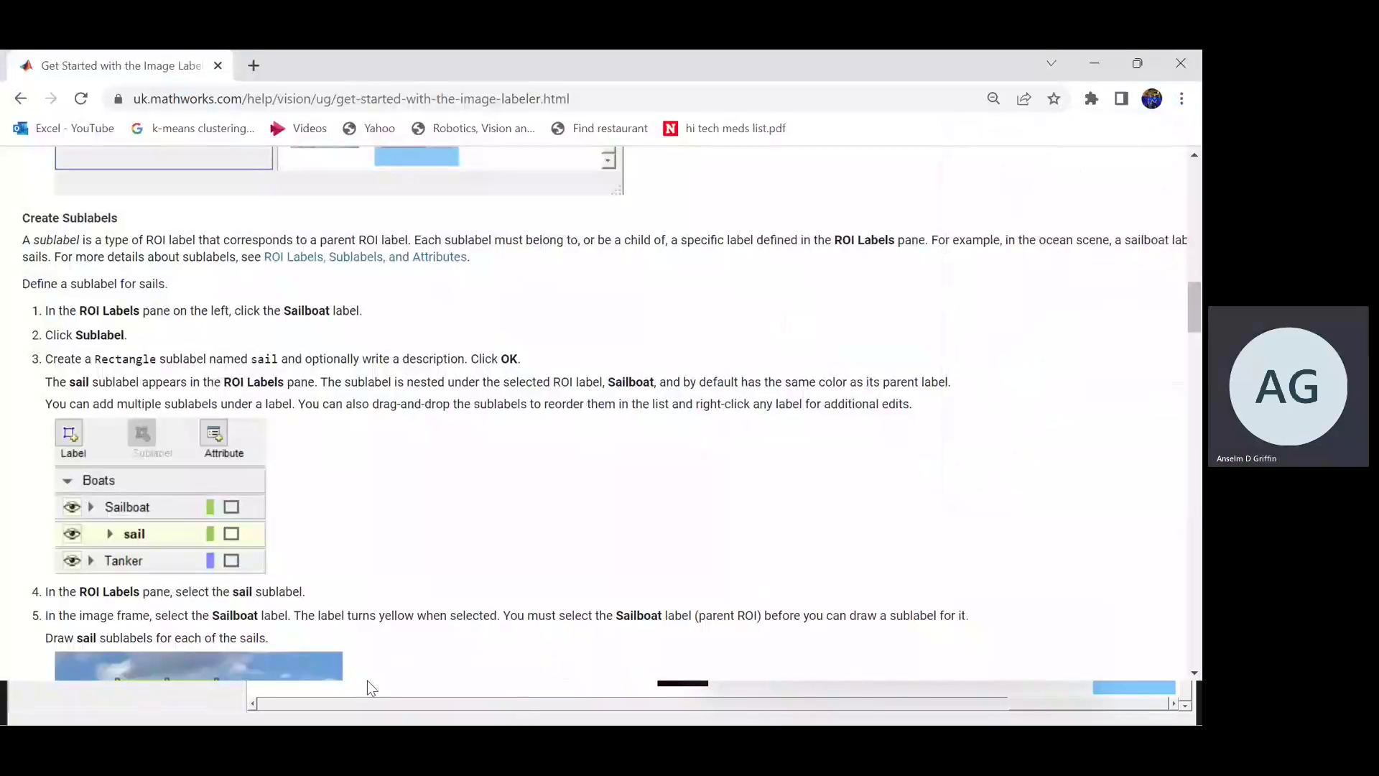
key("alt+Tab")
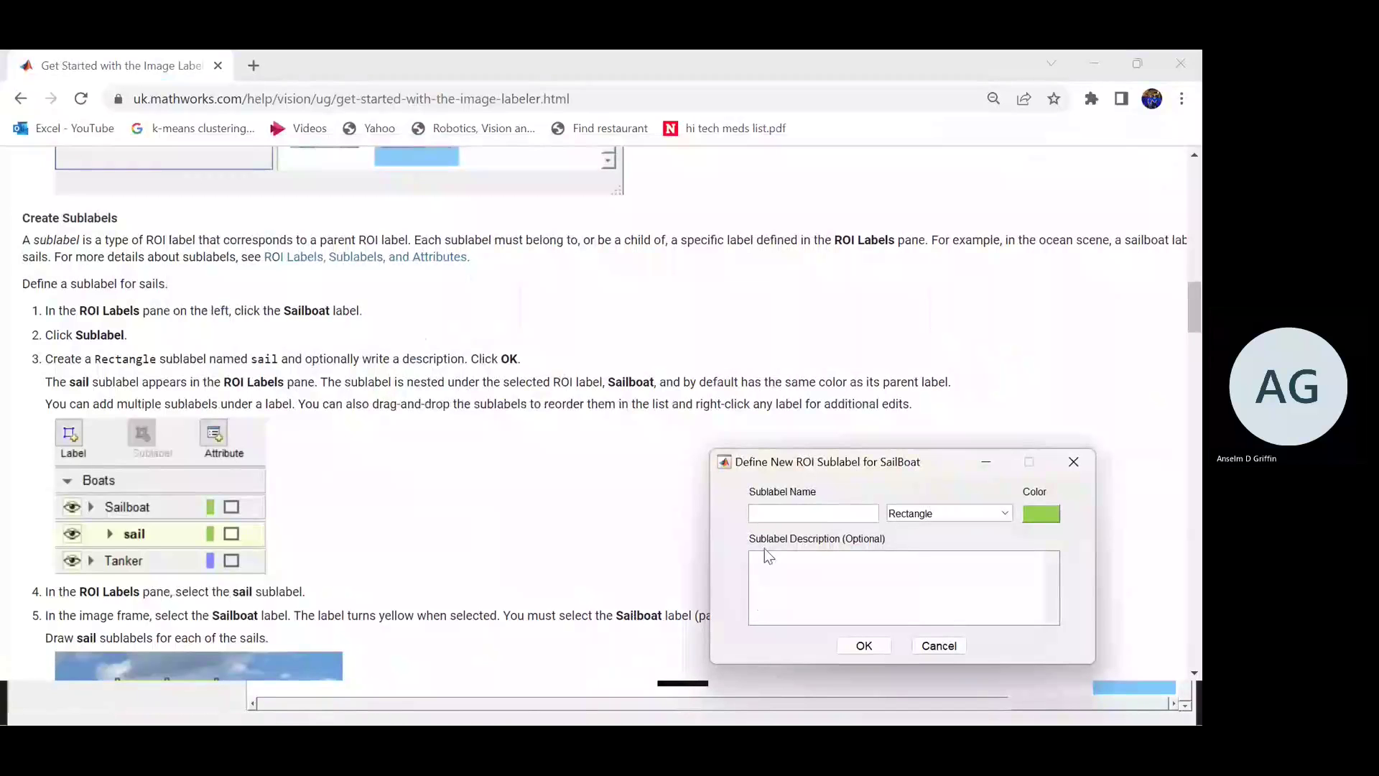
type("sail")
left_click(881, 646)
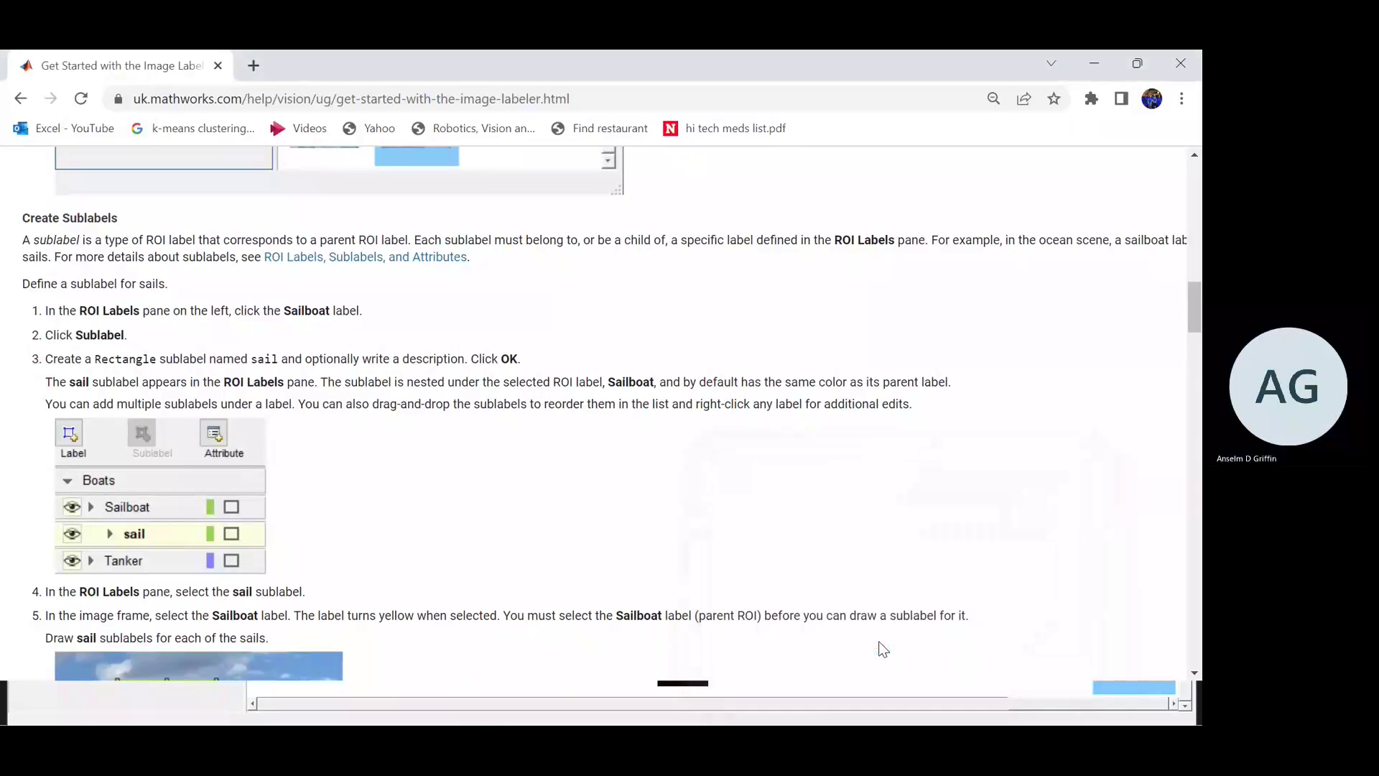
key("alt+Tab")
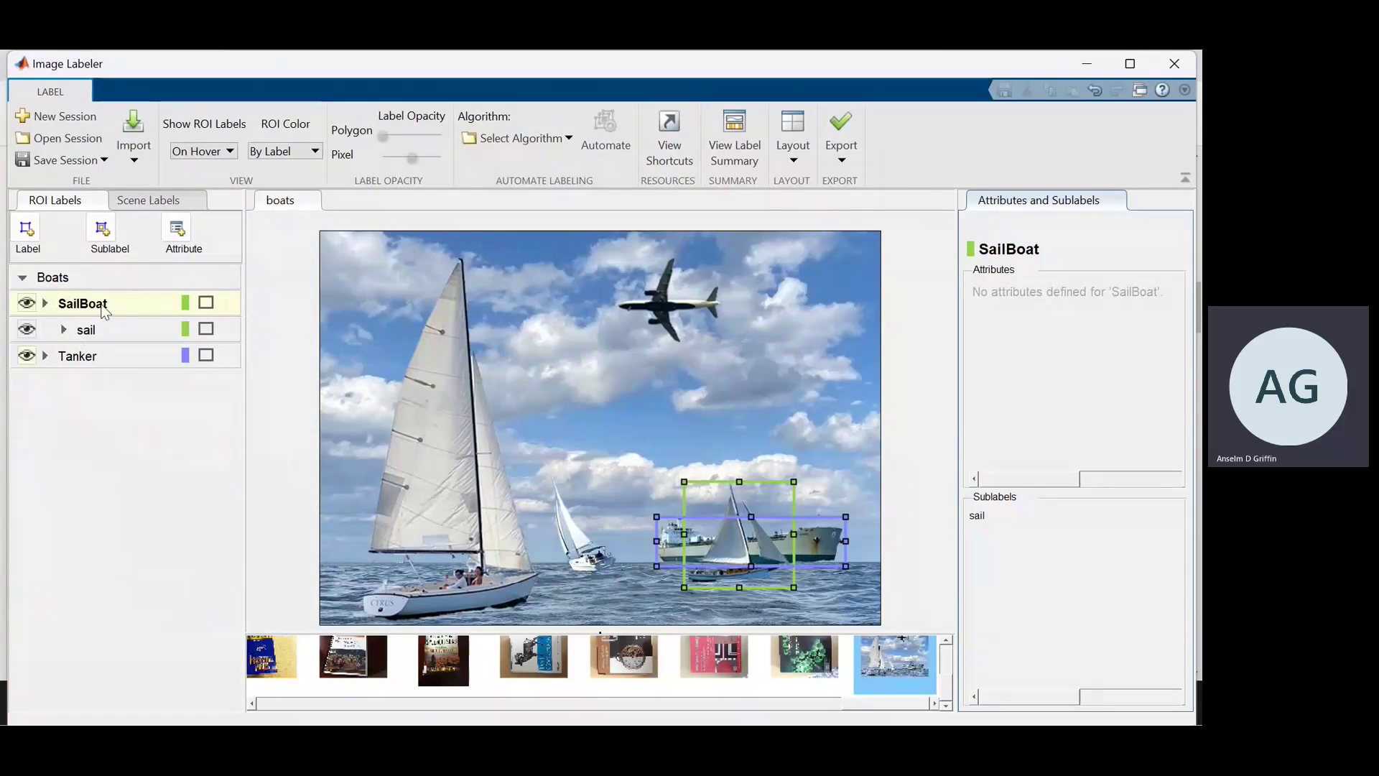
Step: Scroll the Chrome help page to the sail-sublabel drawing steps, then return to the Image Labeler
key("alt+Tab")
left_click(522, 352)
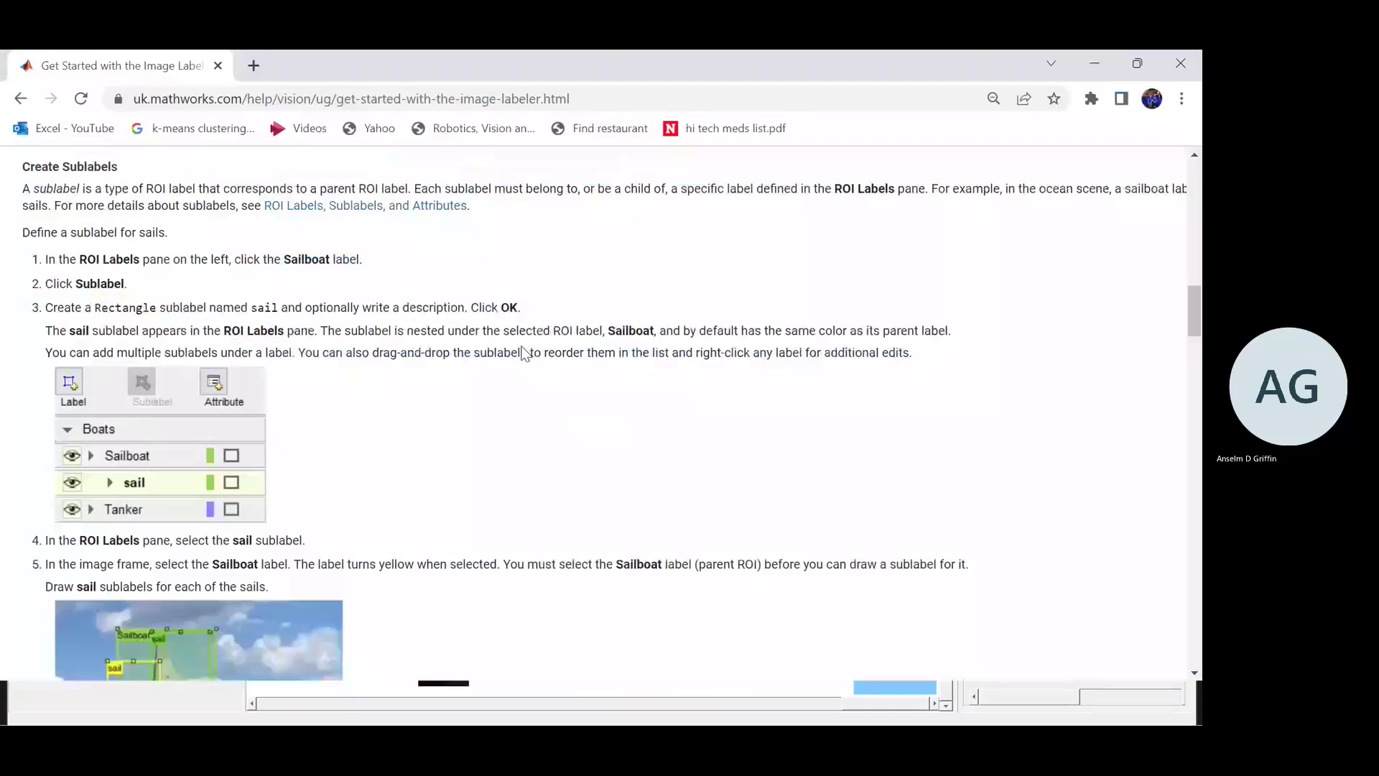
scroll(522, 352, "down", 3)
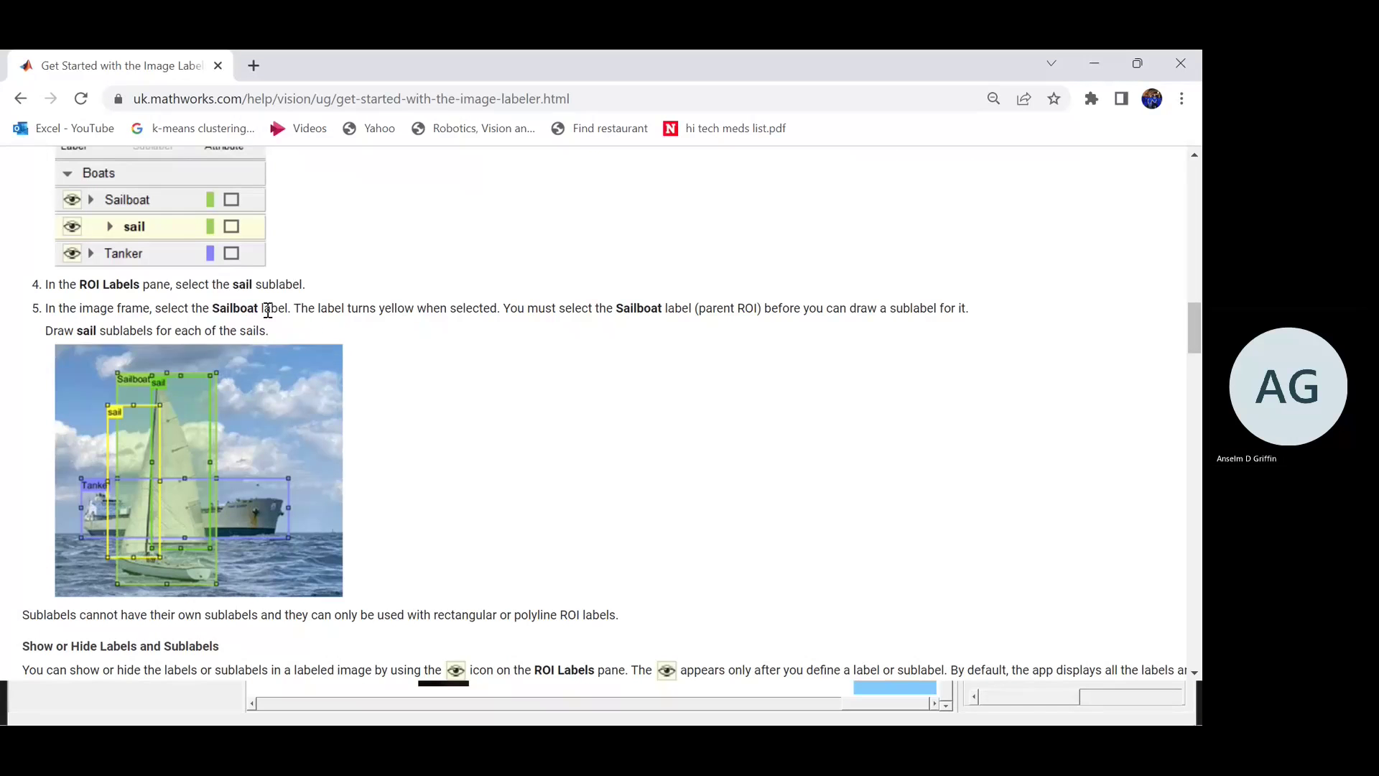
key("alt+Tab")
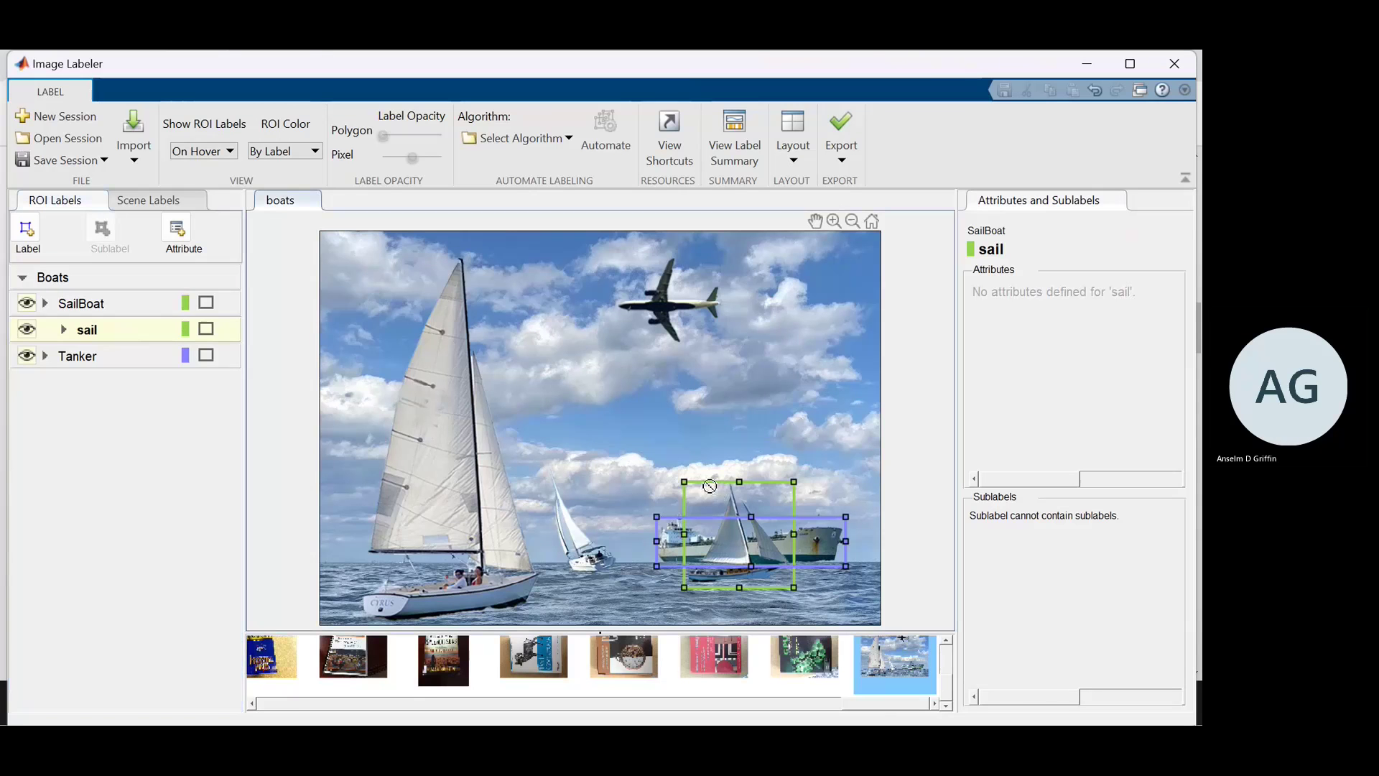
Step: Draw a sail sublabel box over the small sailboat's sail, trimming its right edge slightly
left_click(707, 488)
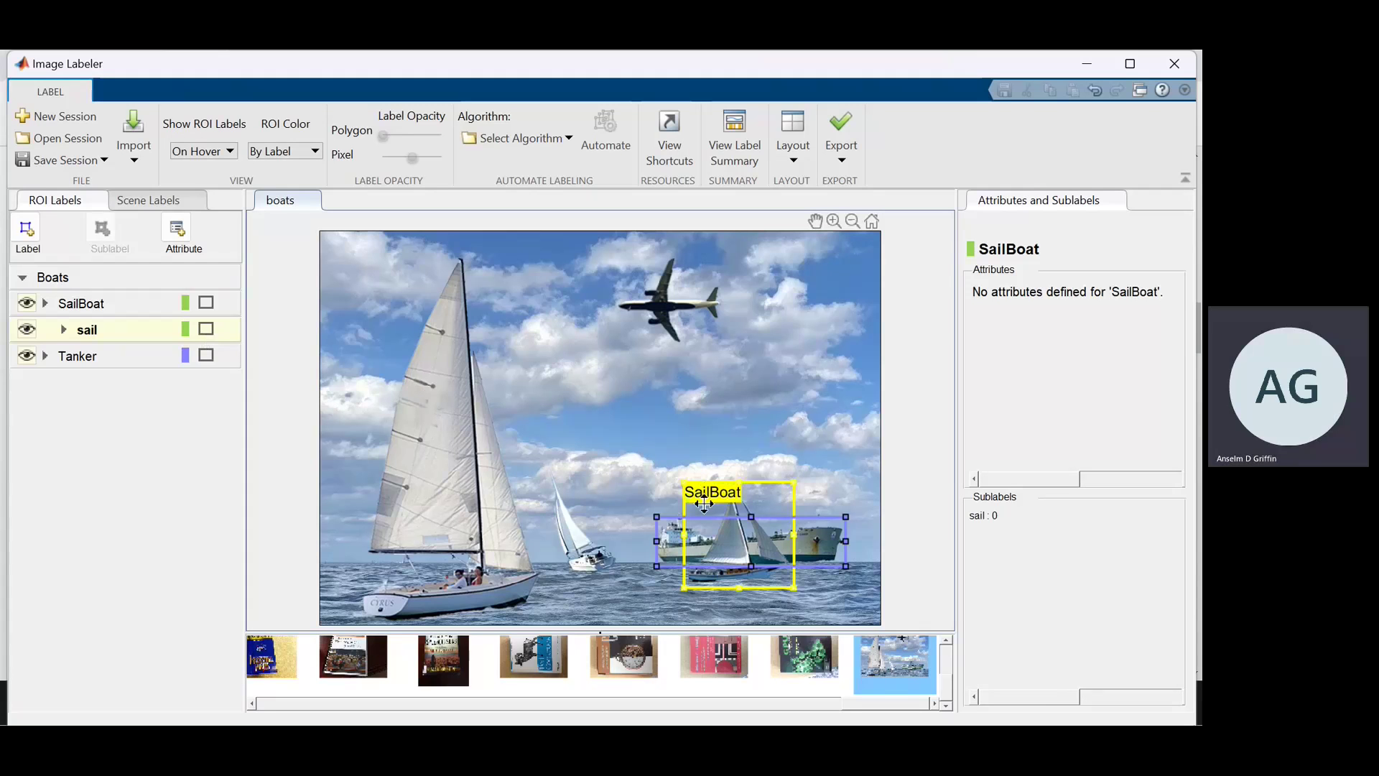
left_click(761, 577)
mouse_move(761, 577)
left_mouse_down()
mouse_move(692, 549)
mouse_move(695, 481)
left_mouse_up()
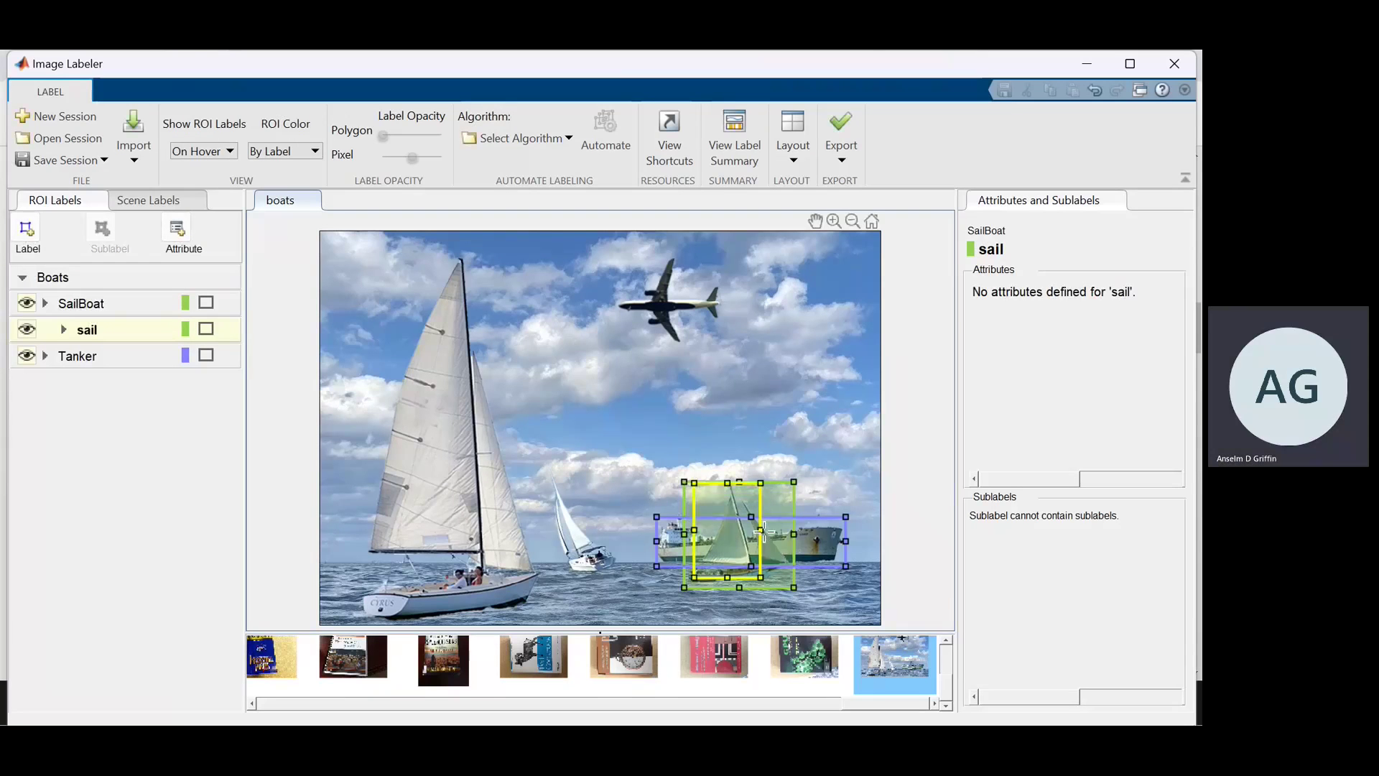
left_click_drag(762, 531, 755, 531)
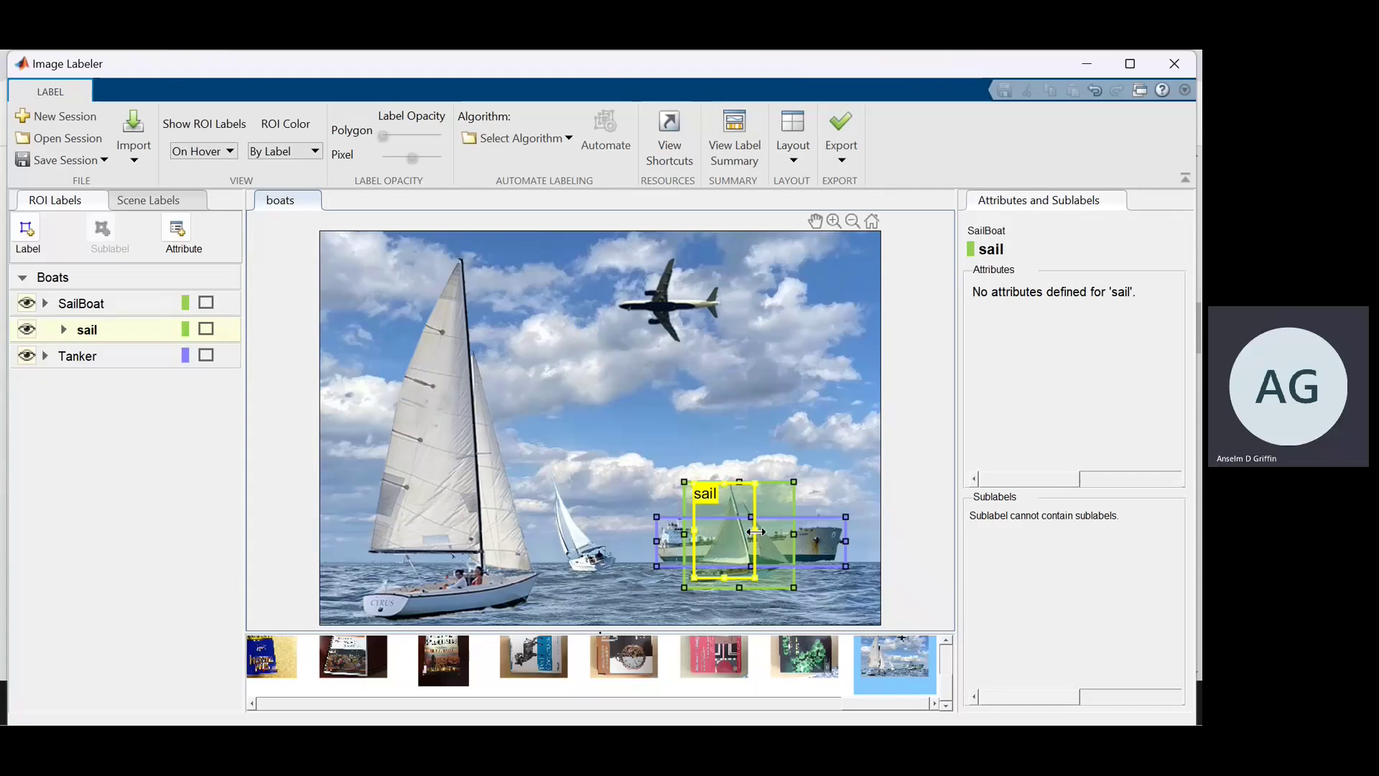
Step: Scroll the Chrome help page to review the Show or Hide Labels and Sublabels section
key("alt+Tab")
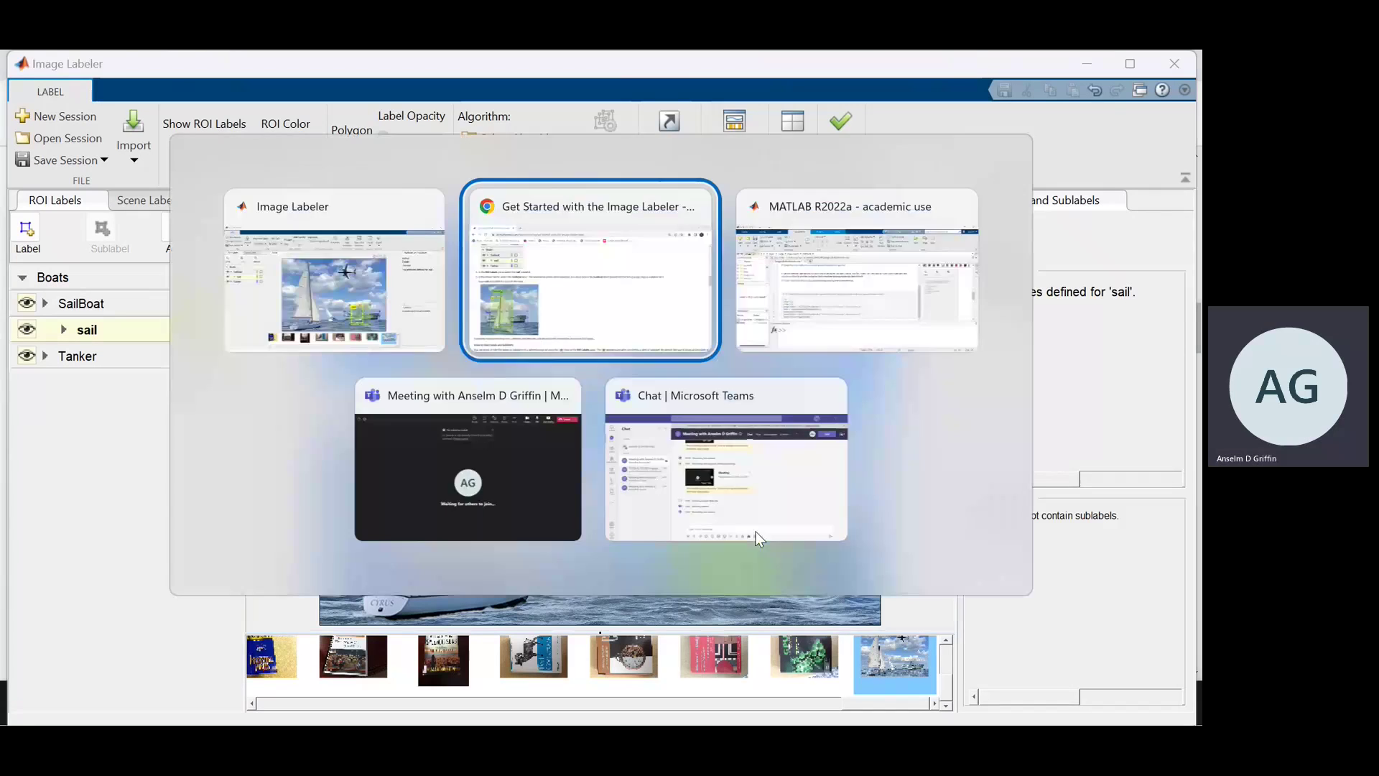
scroll(759, 538, "down", 2)
scroll(759, 538, "down", 1)
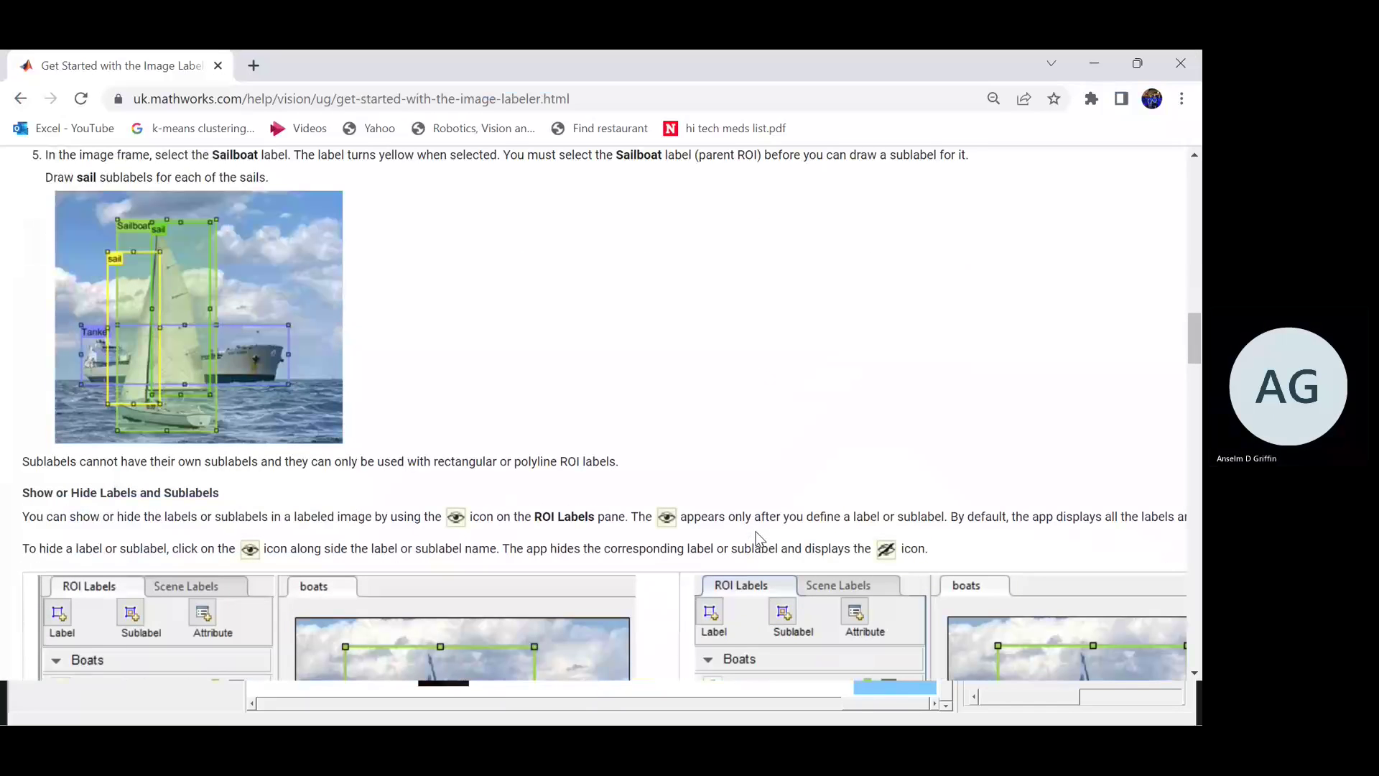
scroll(759, 539, "down", 1)
scroll(759, 539, "up", 3)
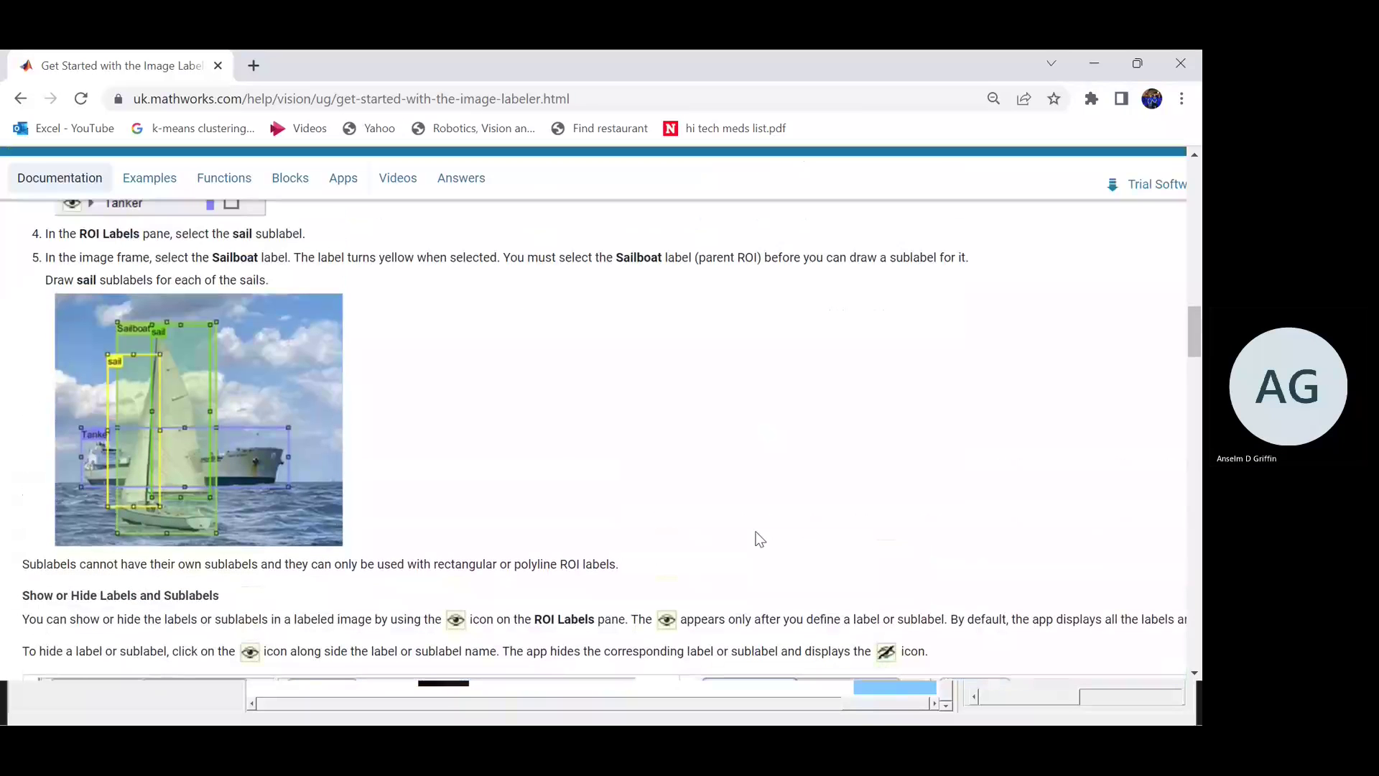
scroll(759, 538, "down", 1)
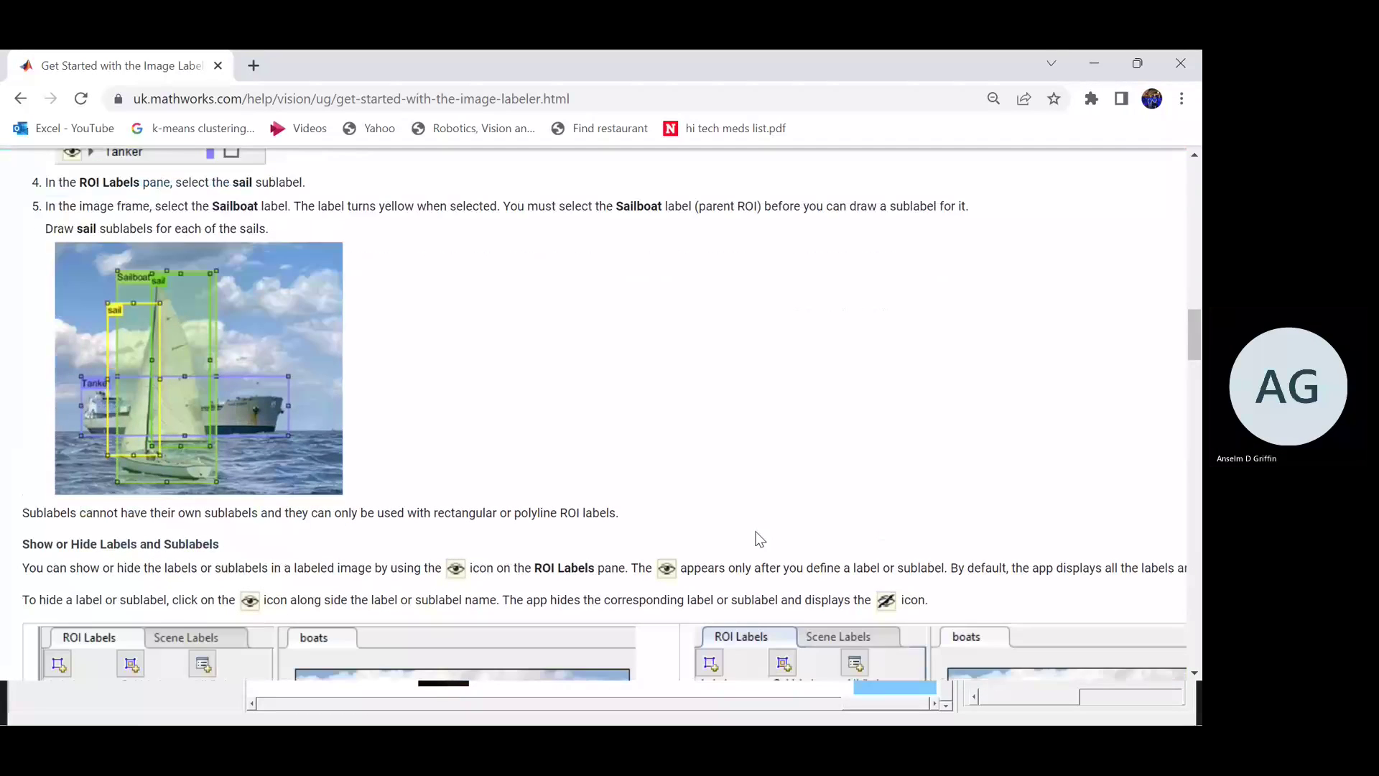
scroll(759, 538, "down", 1)
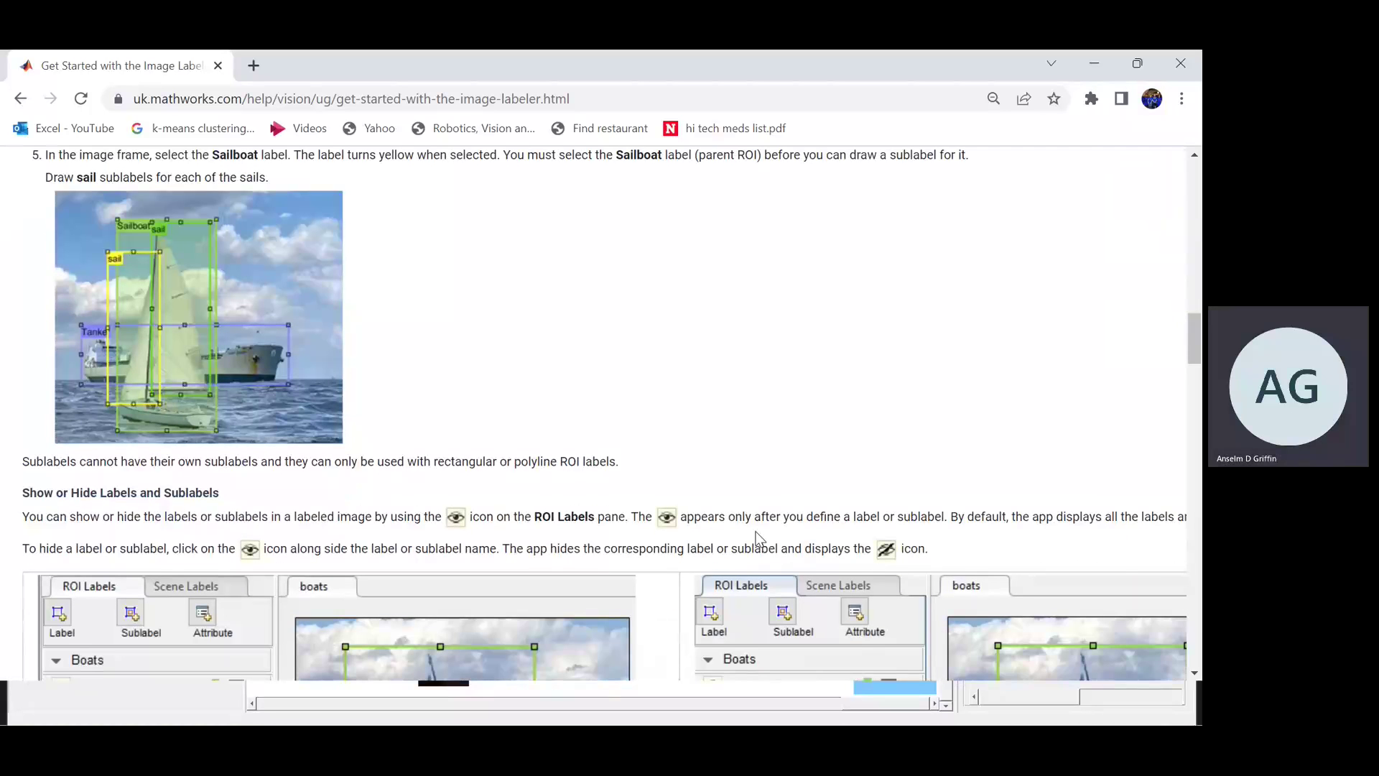
scroll(759, 538, "down", 3)
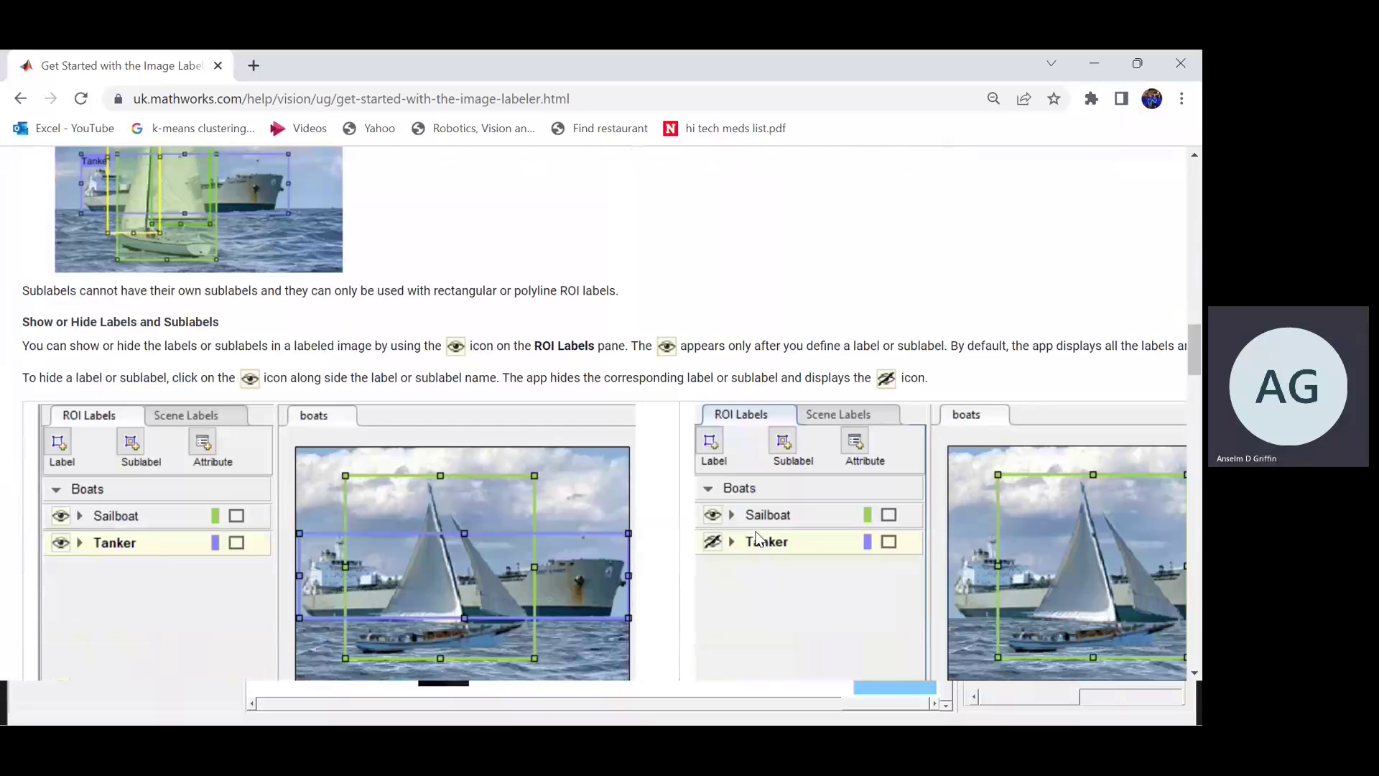
scroll(756, 538, "down", 2)
Step: Back in Image Labeler, draw a second sail sublabel box over the small sailboat's other sail
key("alt+Tab")
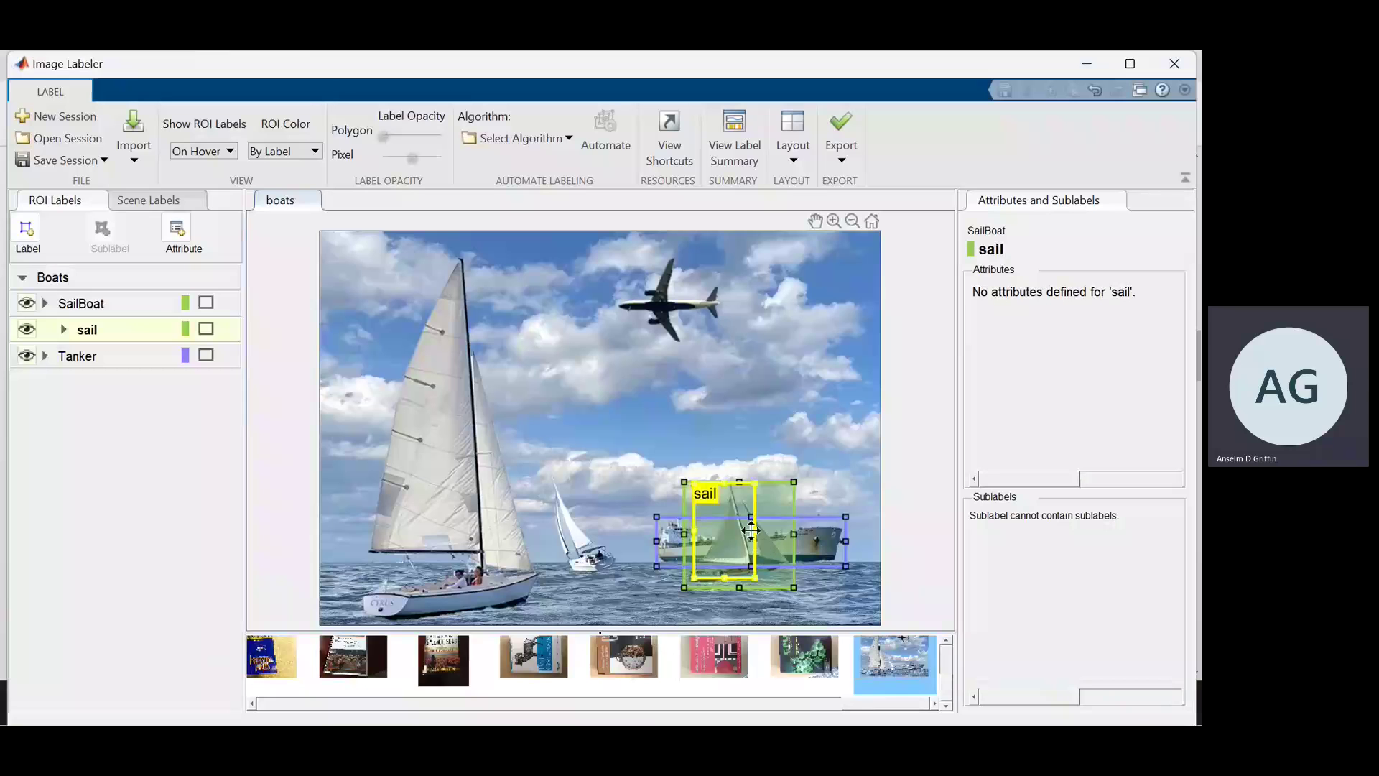
left_click_drag(747, 512, 791, 572)
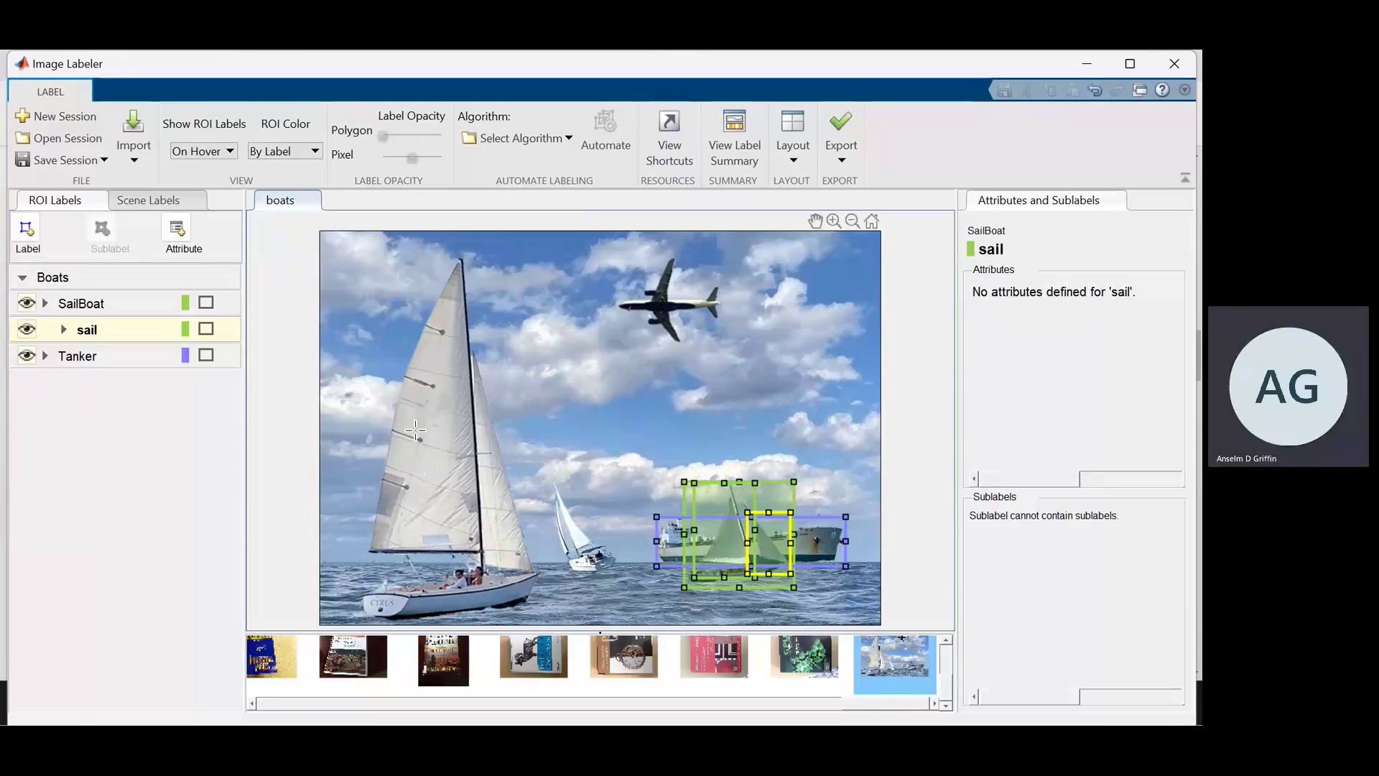
Step: Read the help page's Create ROI Attribute steps for sailboatType and sailRaised, then return to Image Labeler
key("alt+Tab")
scroll(415, 429, "down", 3)
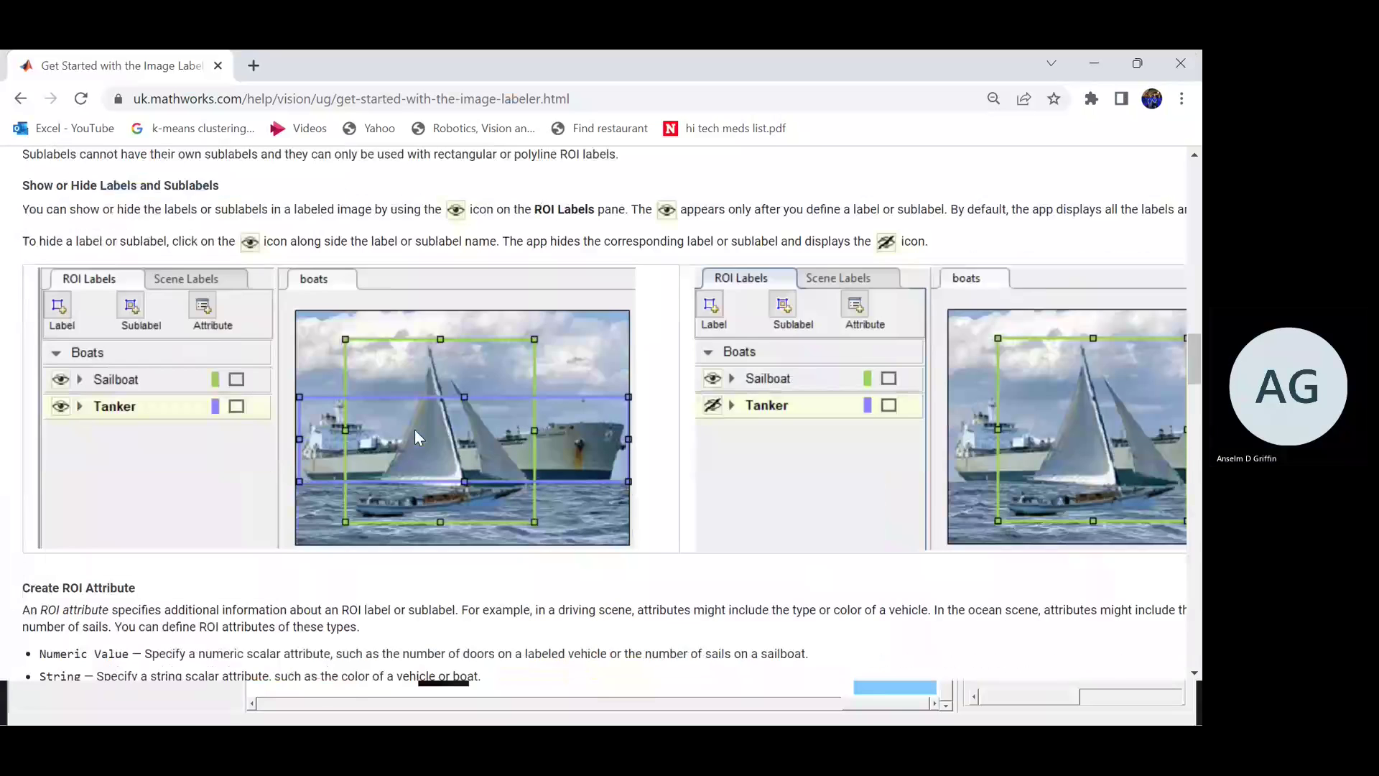
scroll(415, 429, "down", 5)
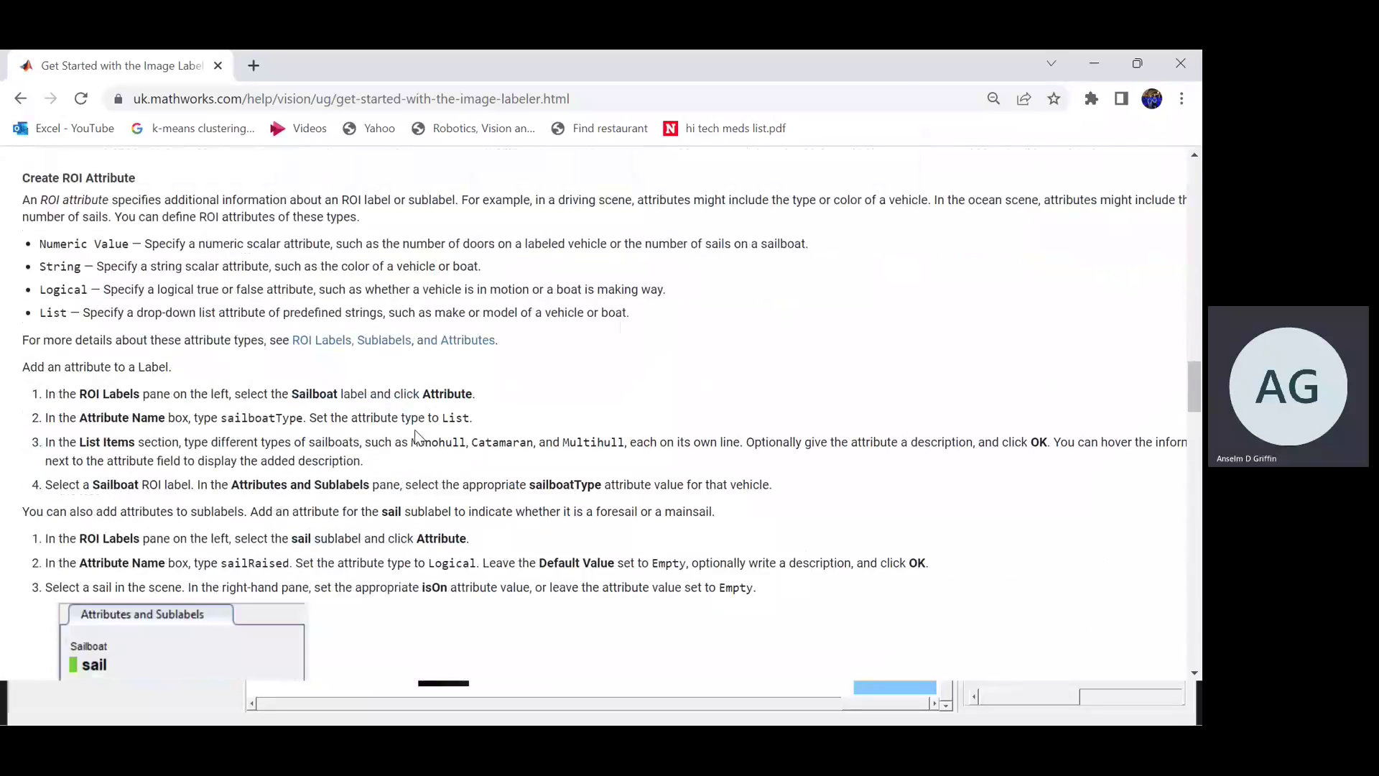
scroll(415, 435, "down", 1)
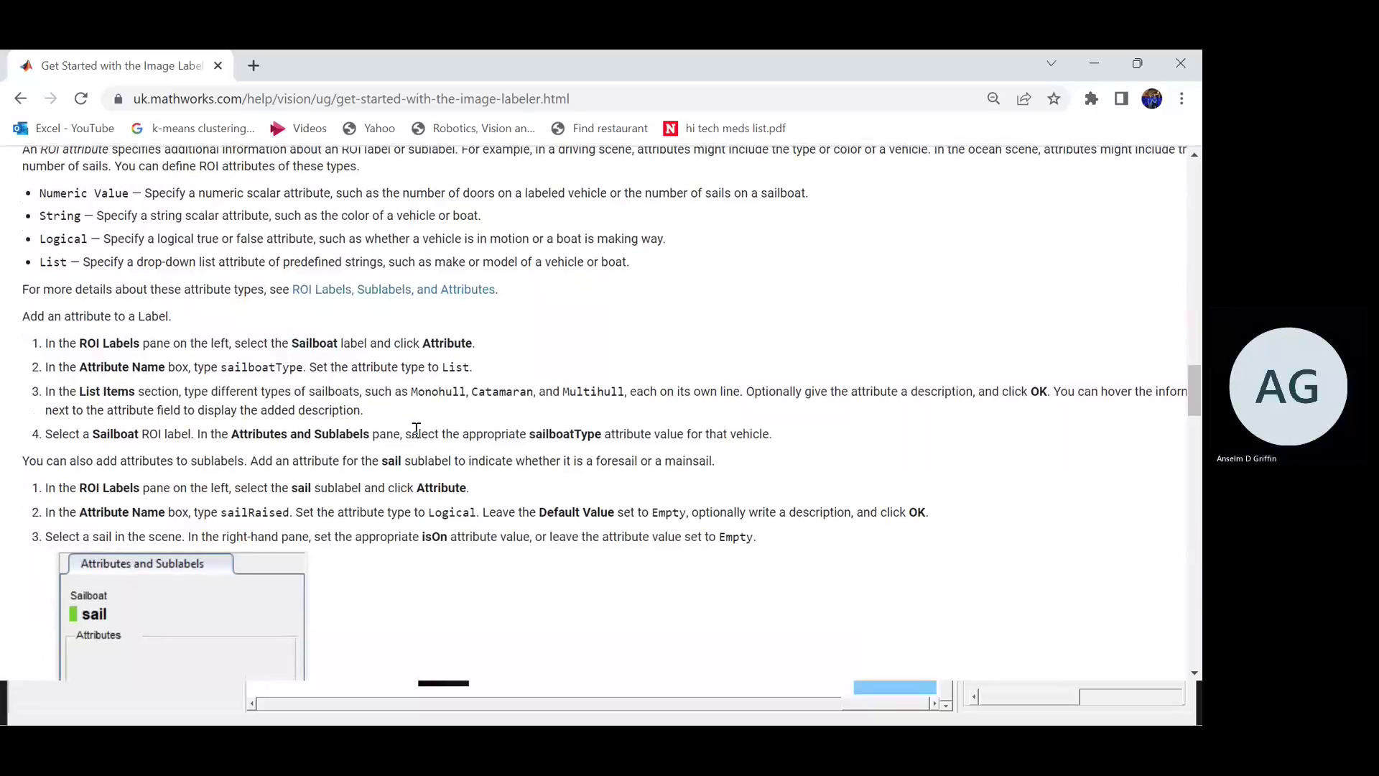
scroll(415, 428, "down", 1)
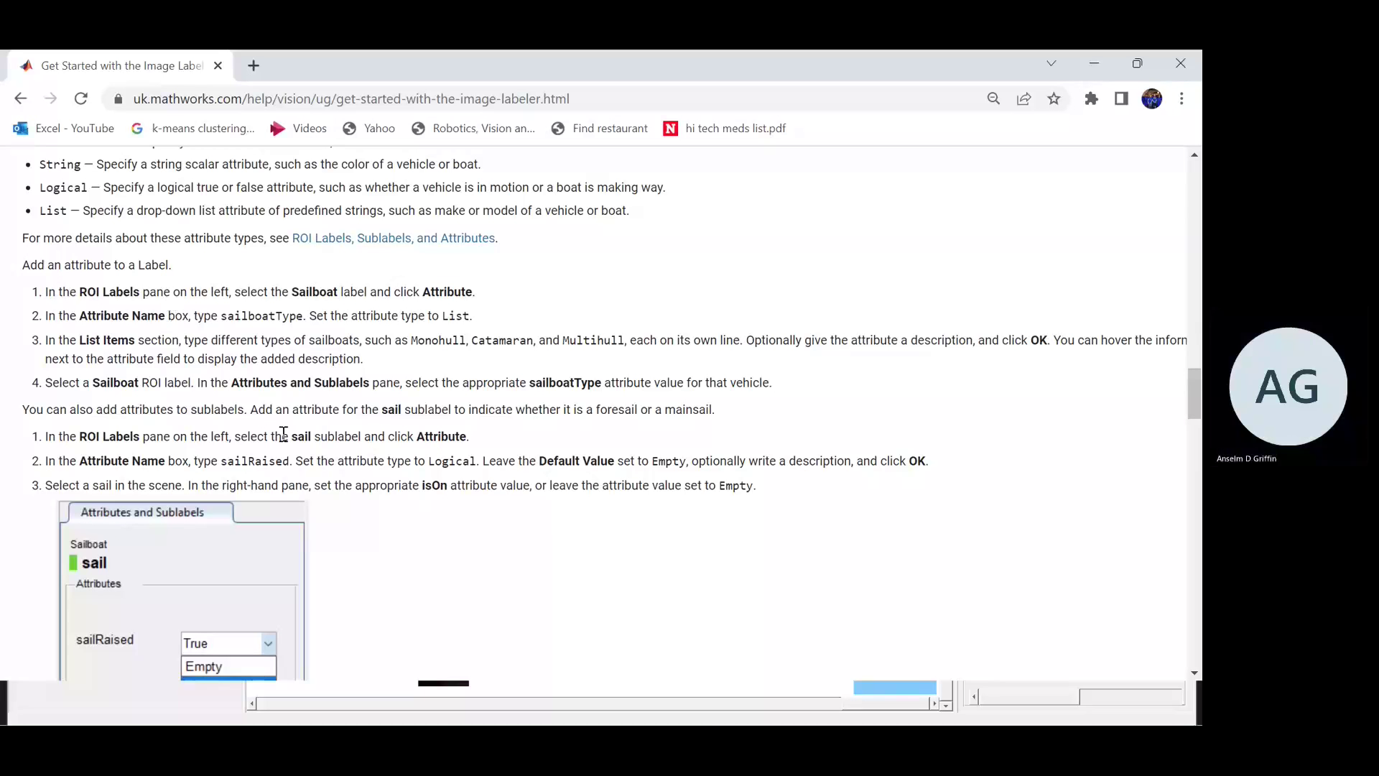
scroll(393, 464, "down", 3)
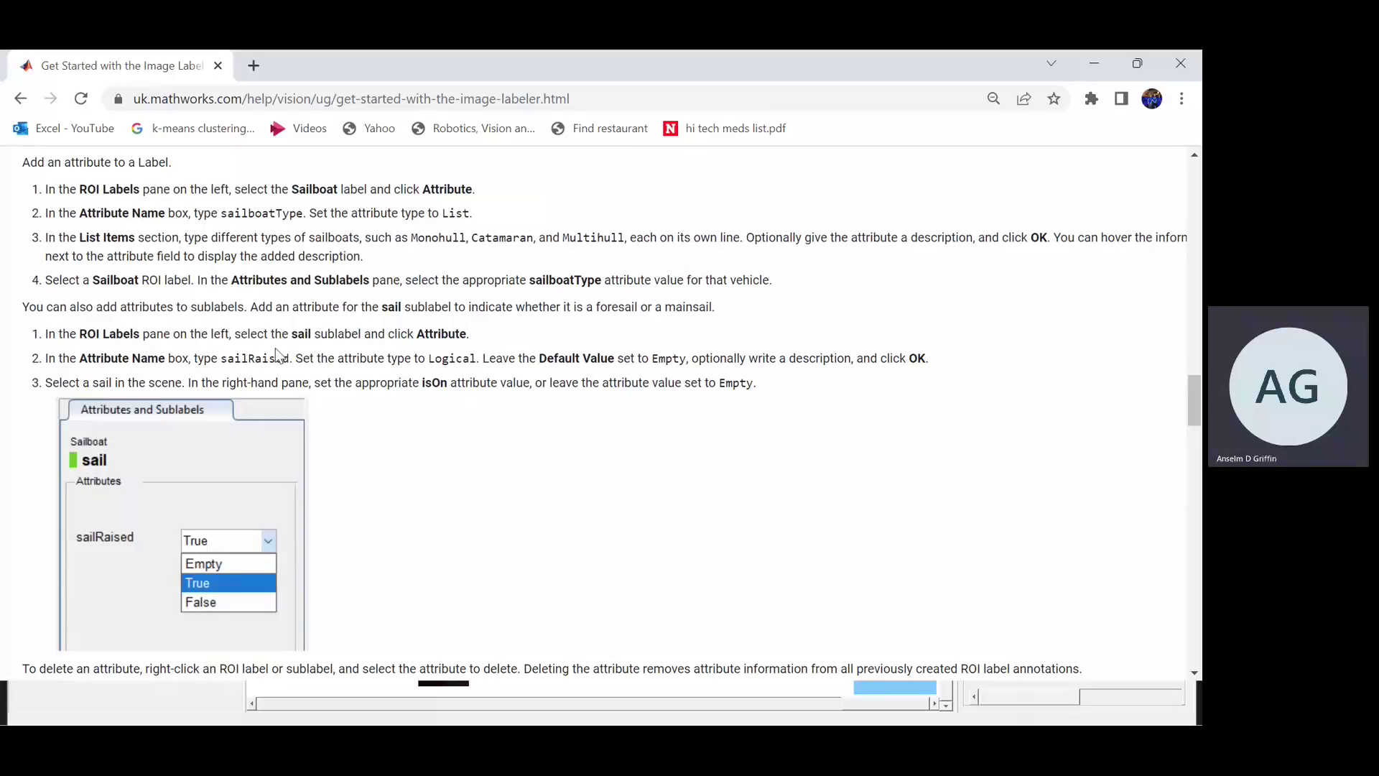
scroll(274, 348, "up", 3)
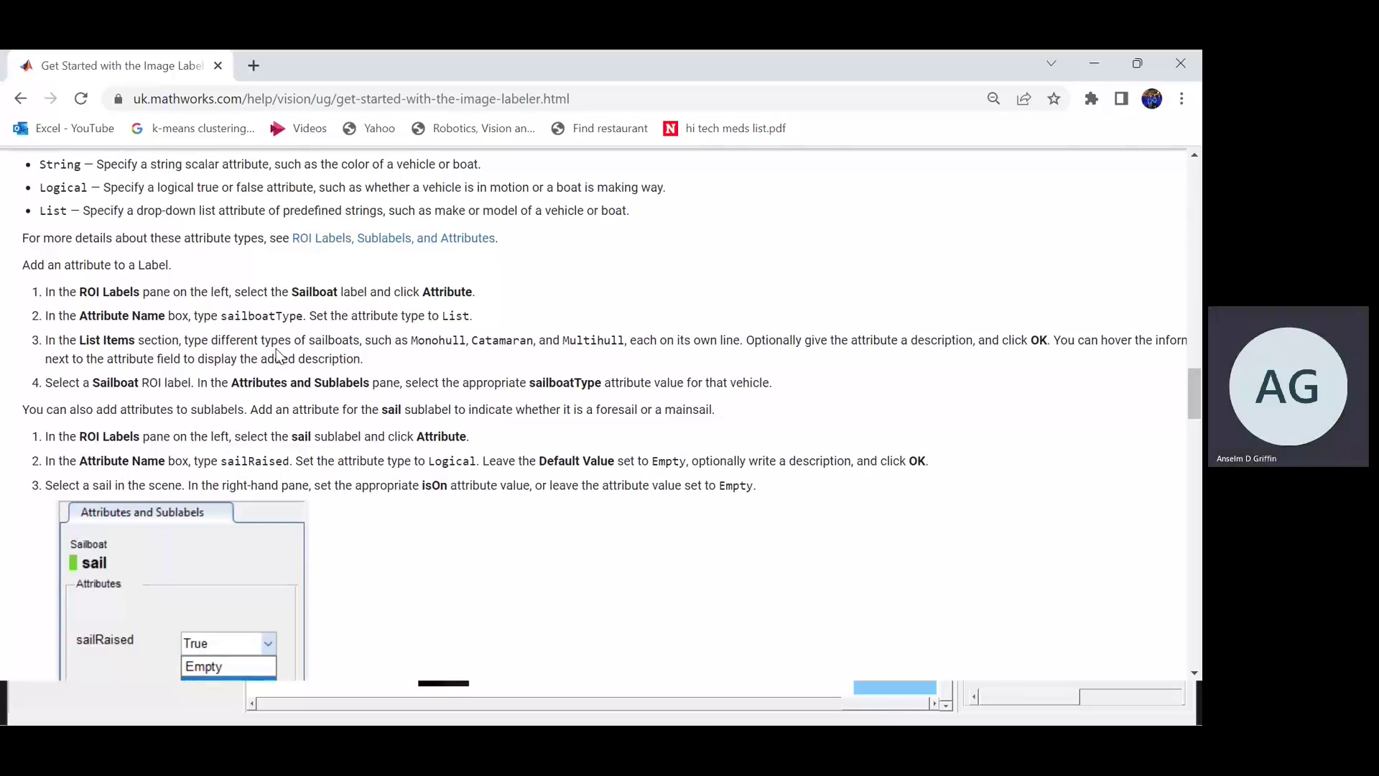
key("alt+Tab")
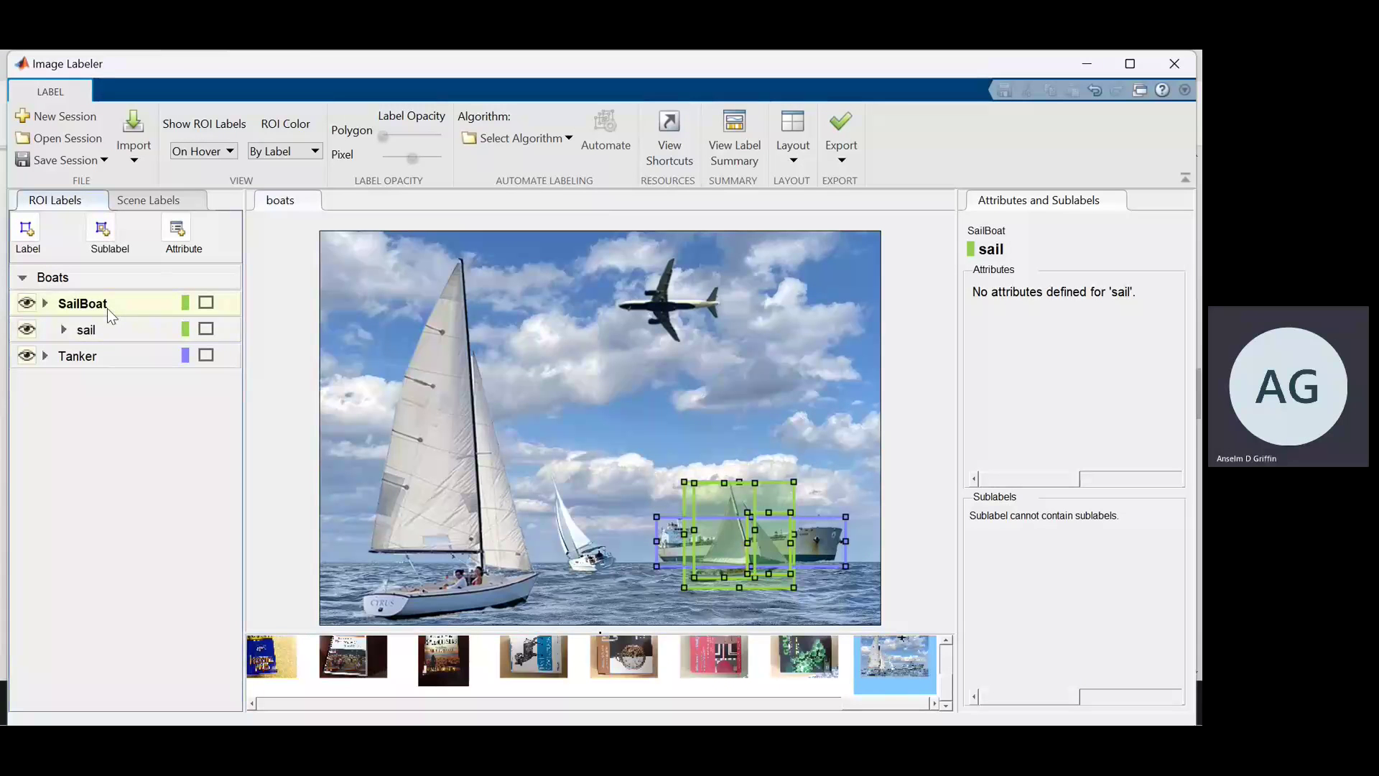
Step: Start a new SailBoat attribute and name it sailboatType, copying the name from the help page
left_click(176, 230)
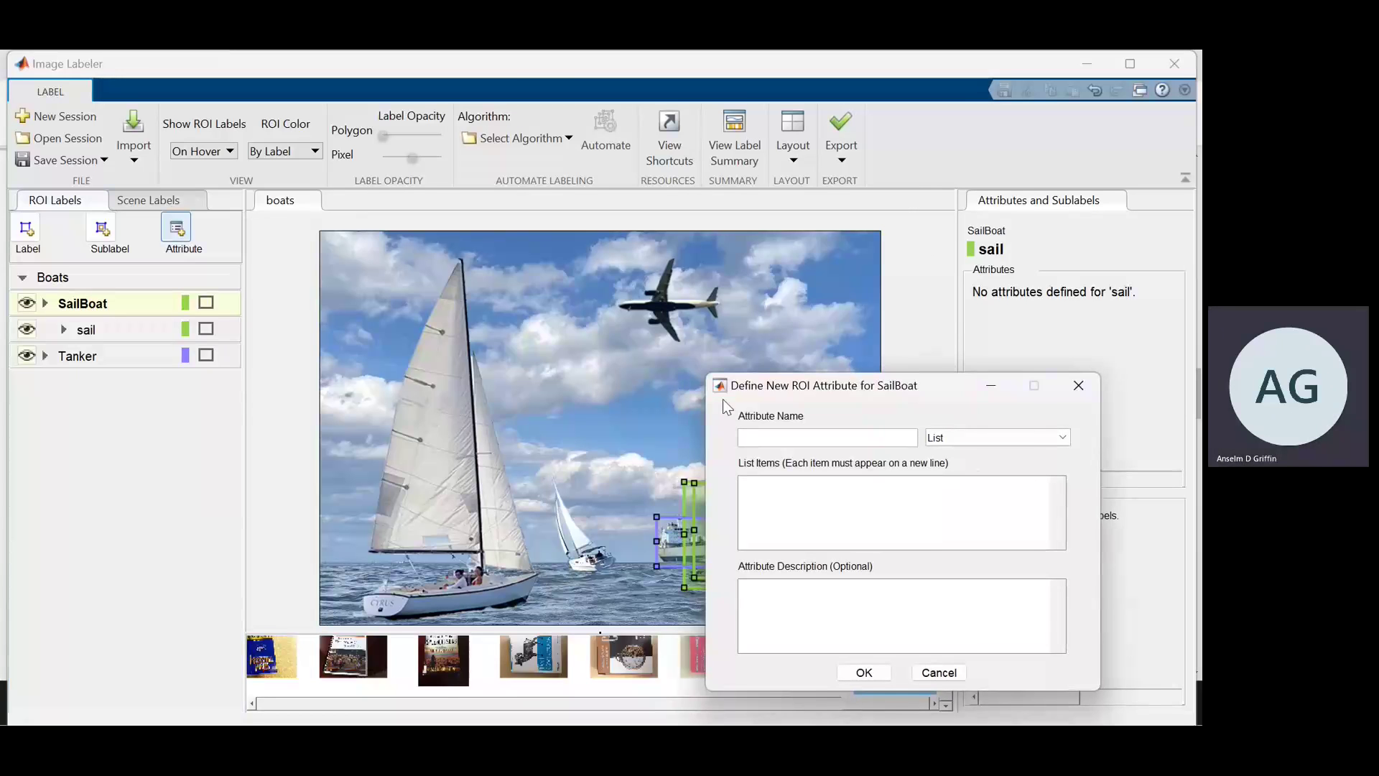
key("alt+Tab")
key("alt+Tab")
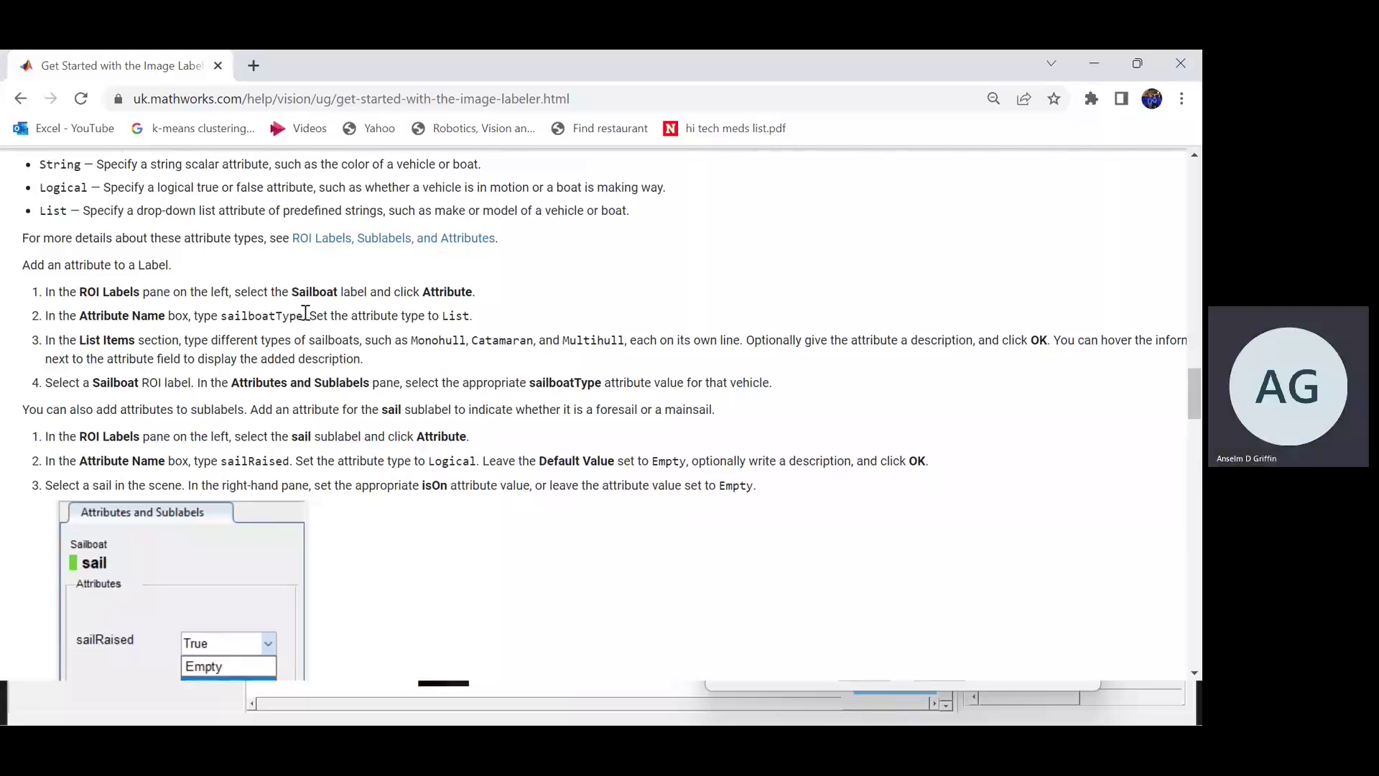
mouse_move(306, 314)
left_mouse_down()
mouse_move(226, 321)
mouse_move(309, 325)
left_mouse_up()
key("ctrl+c")
left_click(226, 321)
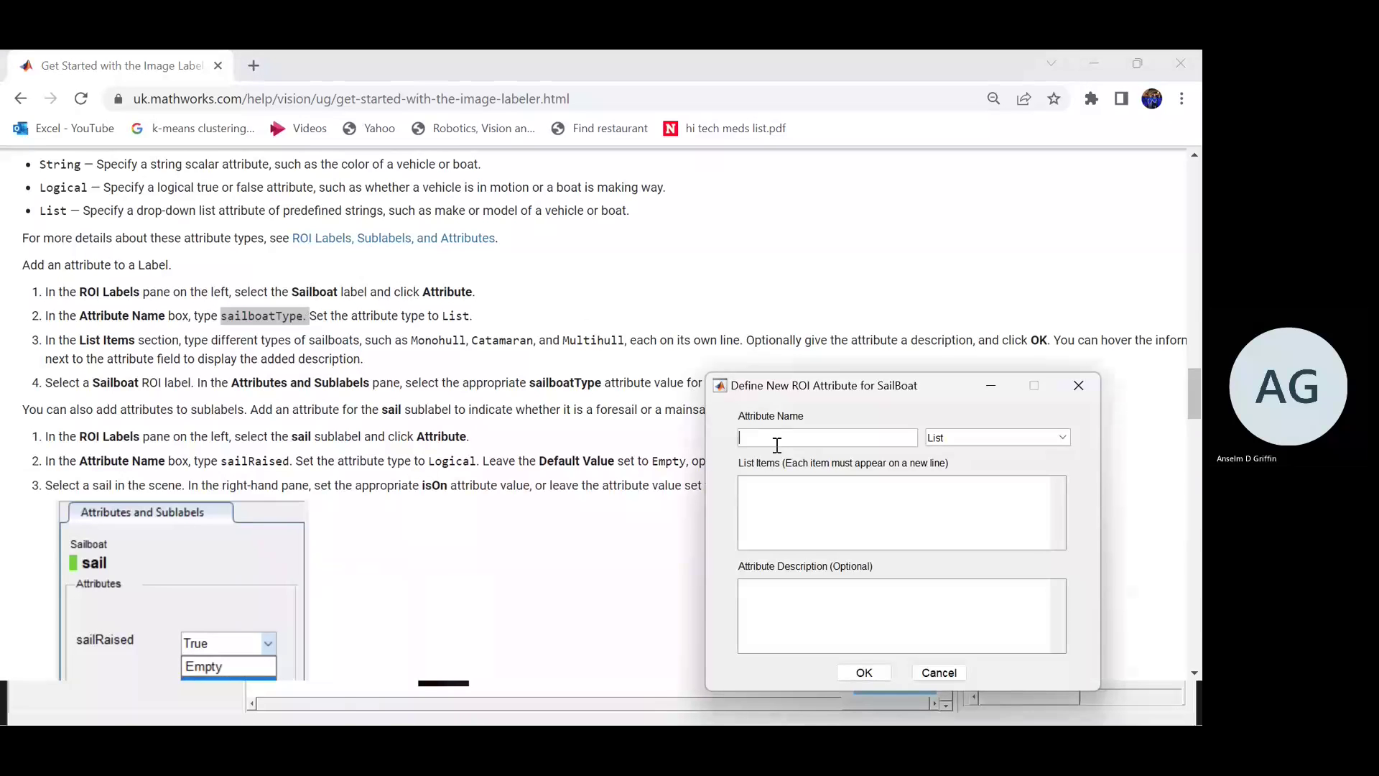
key("ctrl+v")
key("BackSpace")
key("BackSpace")
Step: Enter the list values Monohull, Catarman and Multihull and confirm the attribute
left_click(780, 486)
type("Monohull ")
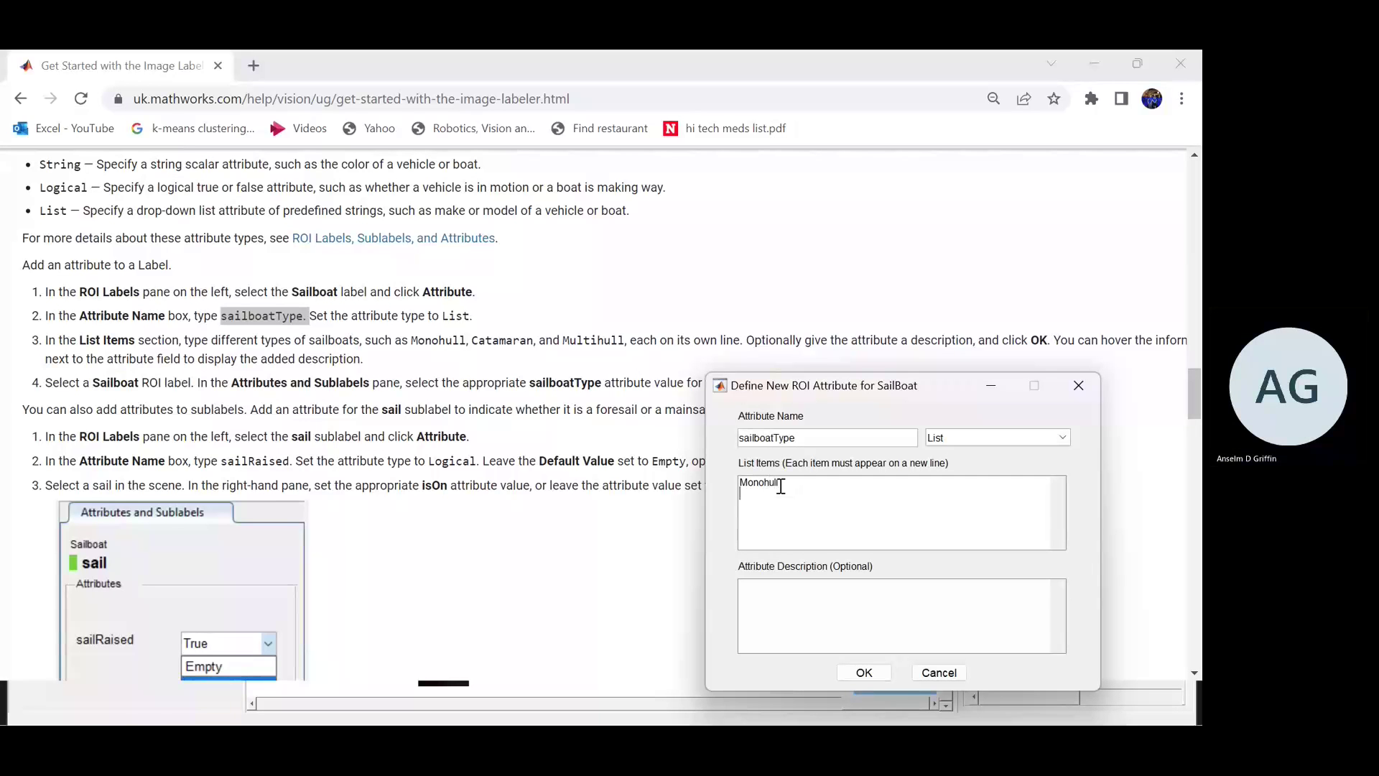
type("Cat")
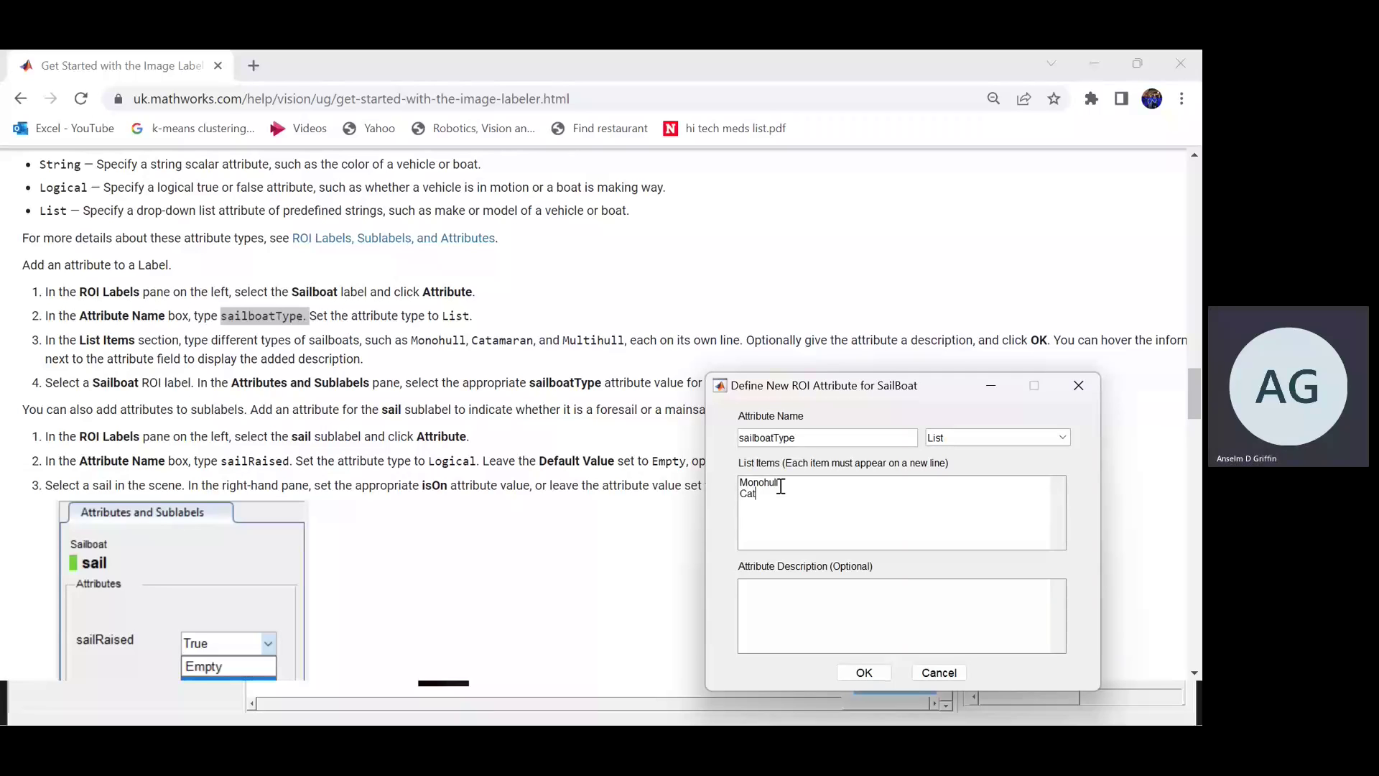
type("ar")
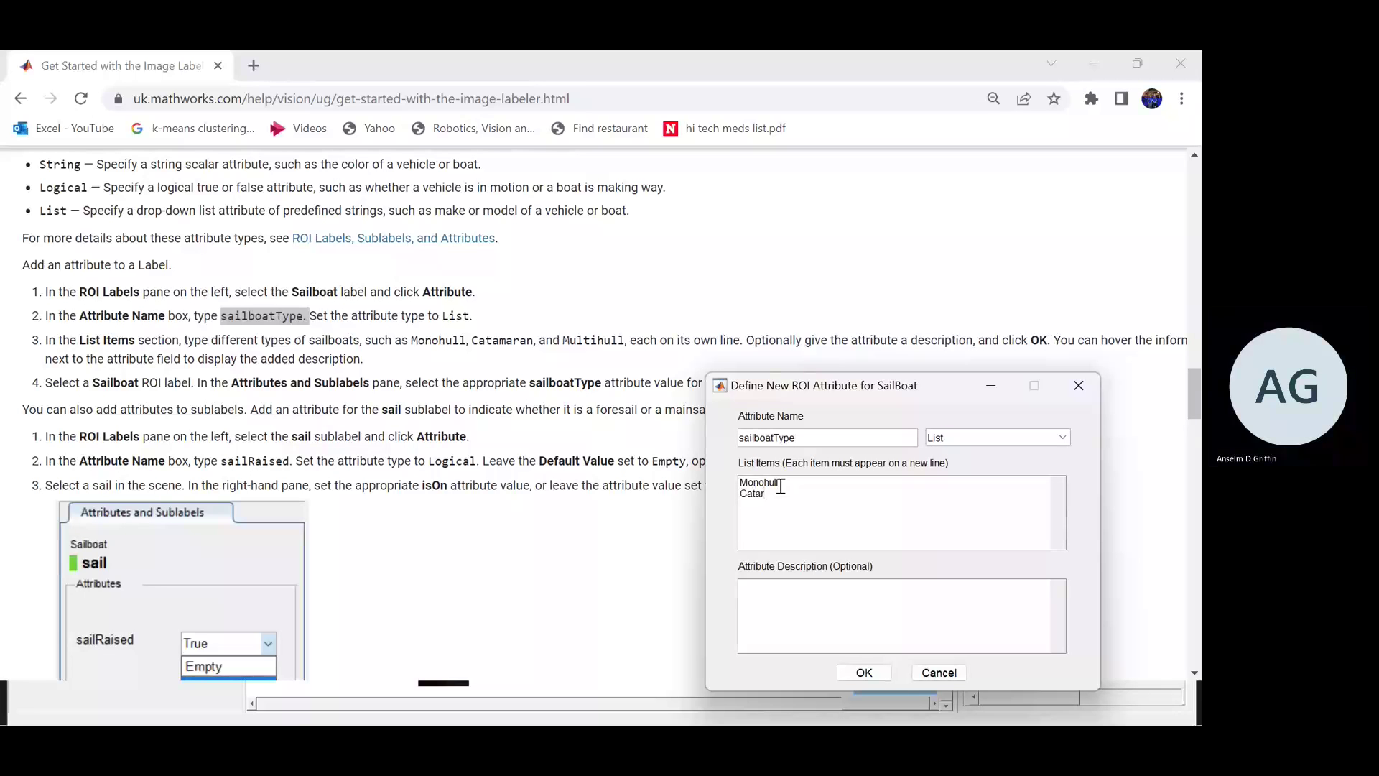
type("man")
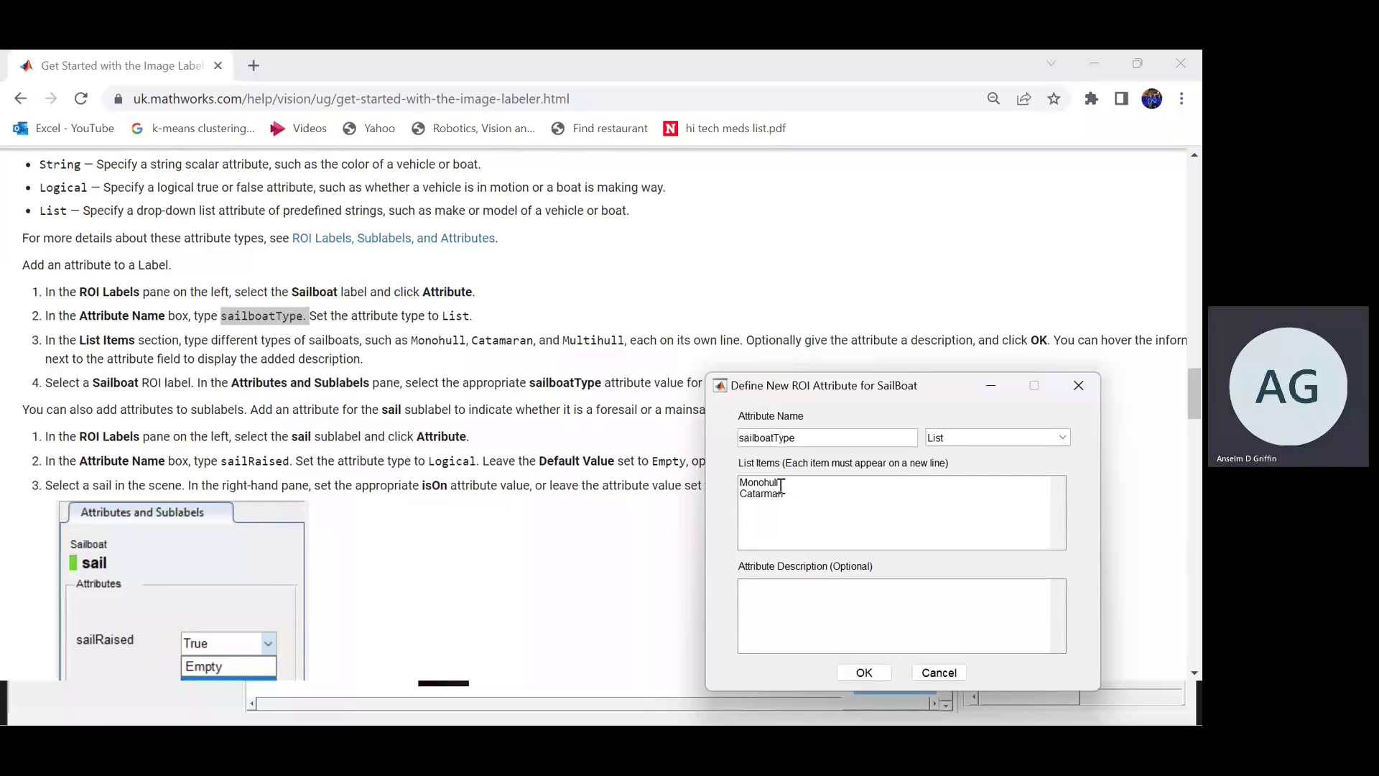
key("Return")
type("Multihull")
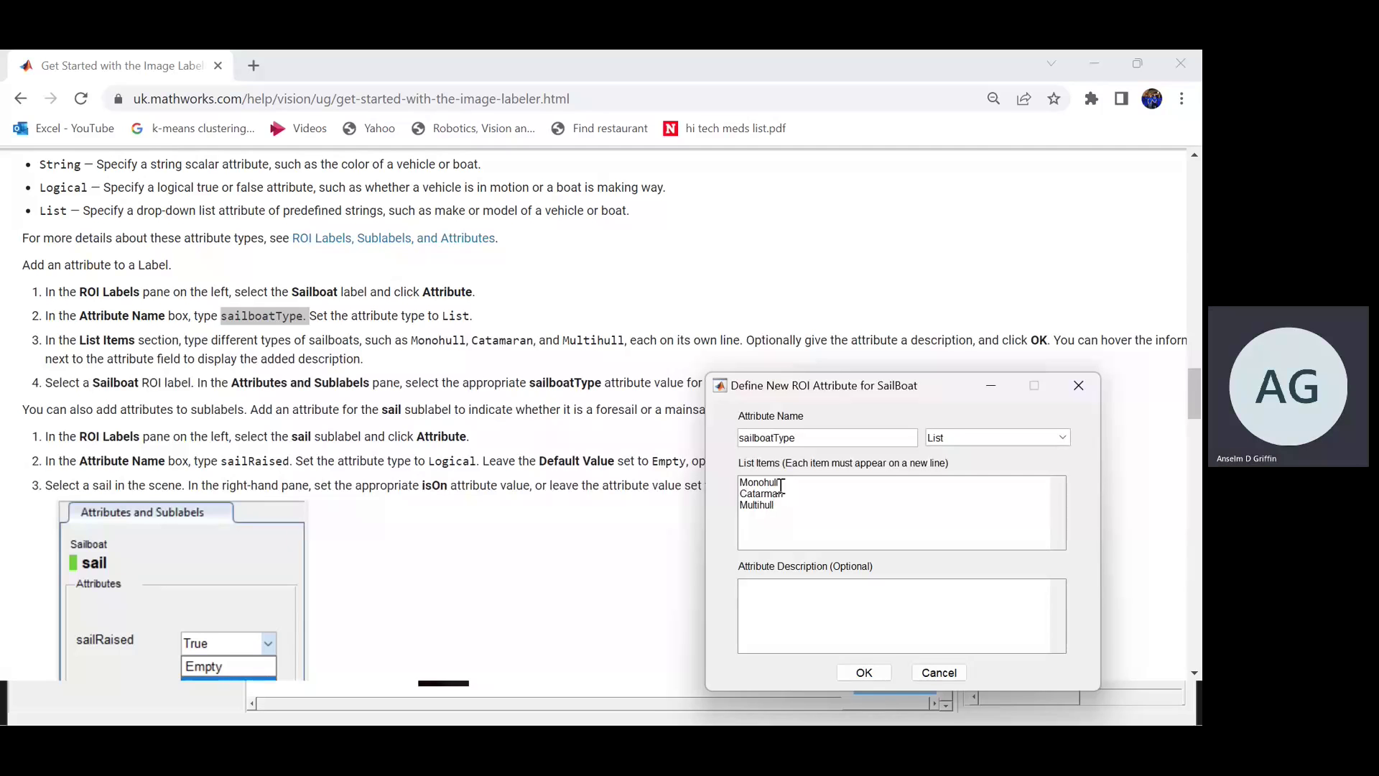
left_click(859, 676)
Step: Select the sail sublabel, then scroll the help page to its sailRaised attribute steps
key("alt+Tab")
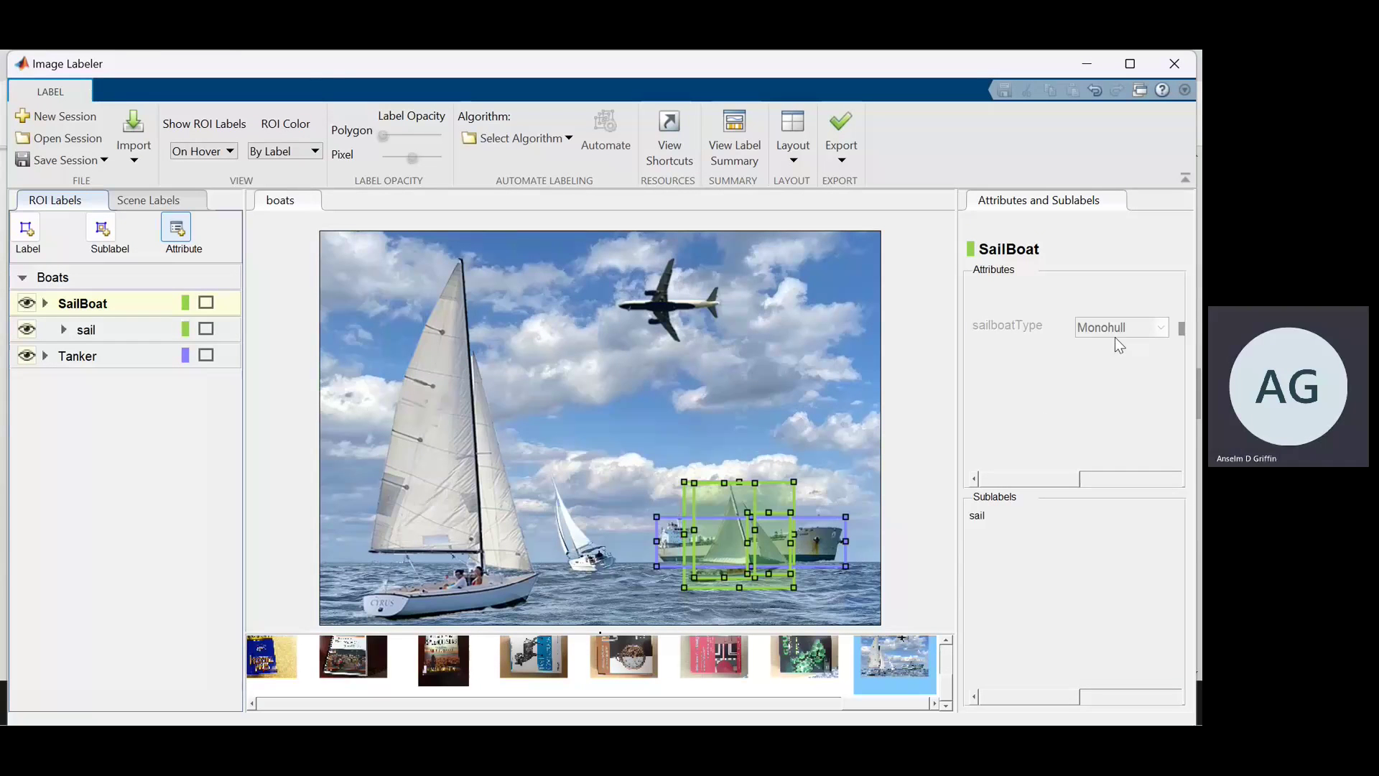
left_click(124, 325)
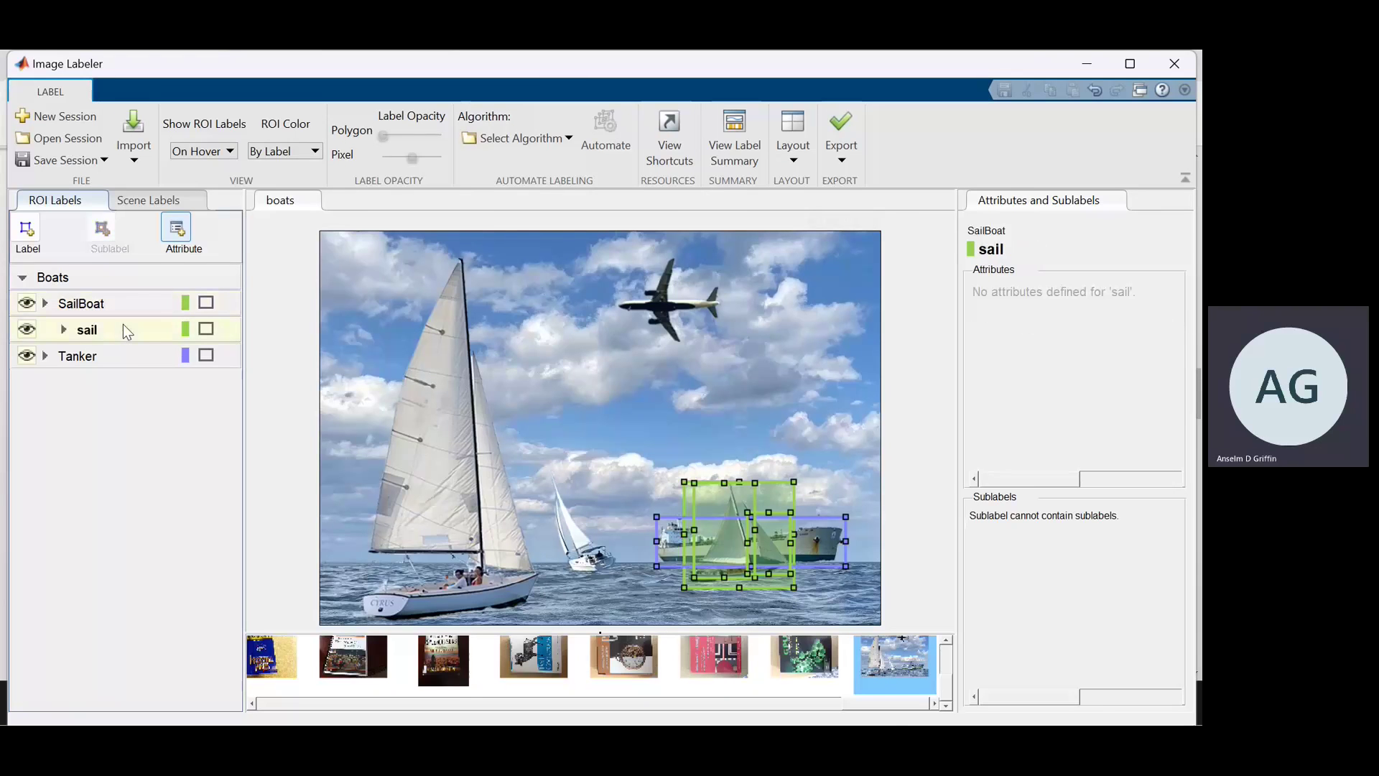
key("alt+Tab")
scroll(125, 330, "down", 1)
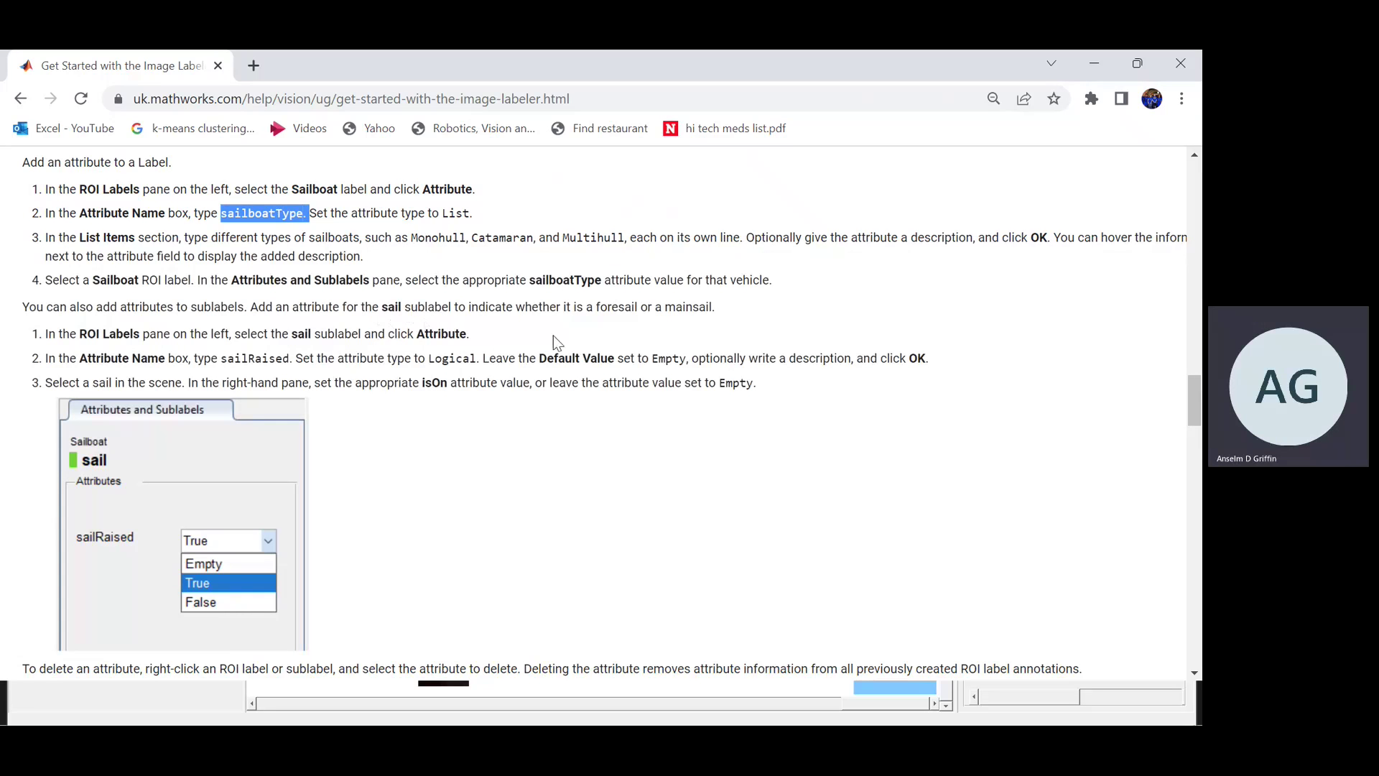
Step: Highlight the help page's foresail/mainsail sentence and the 'select the sail sublabel' step
left_click(580, 307)
left_click_drag(580, 307, 699, 312)
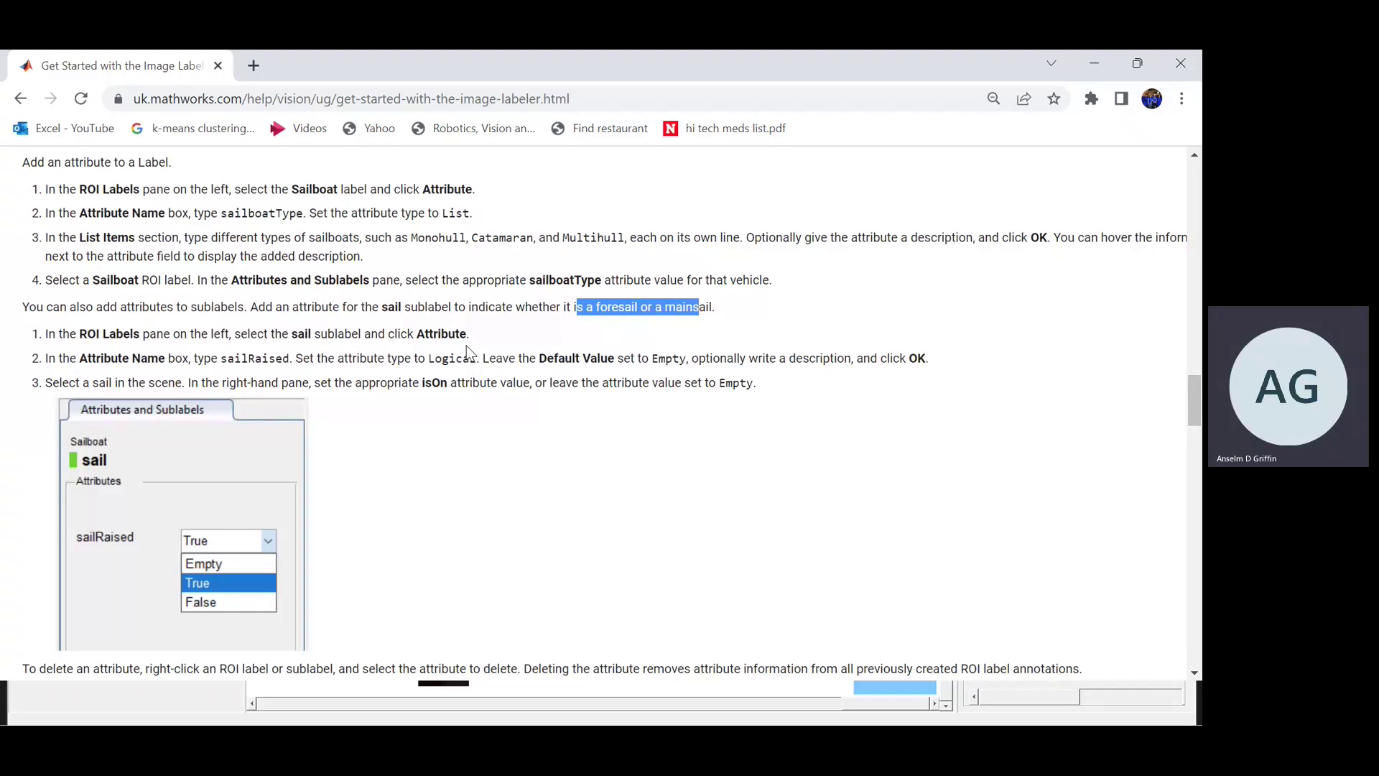
left_click(274, 338)
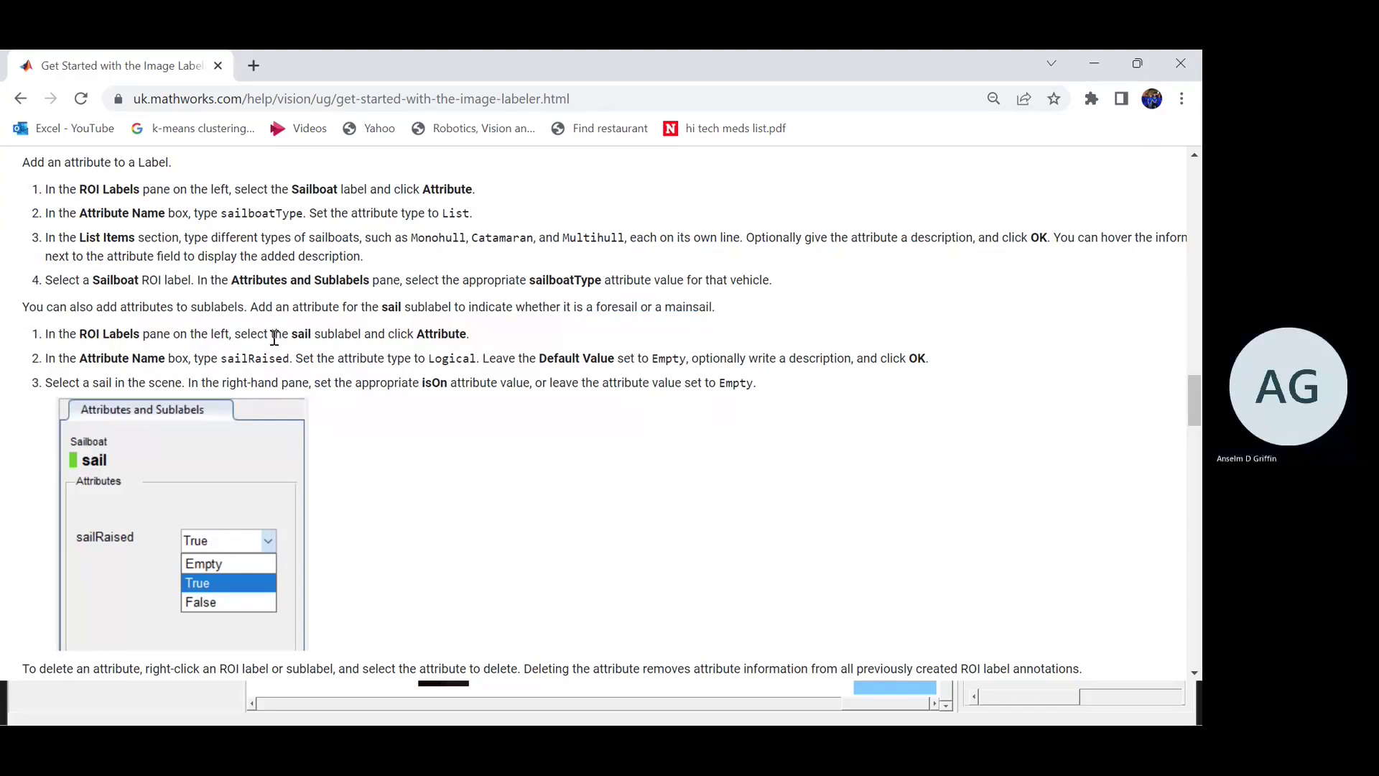
left_click_drag(274, 338, 421, 343)
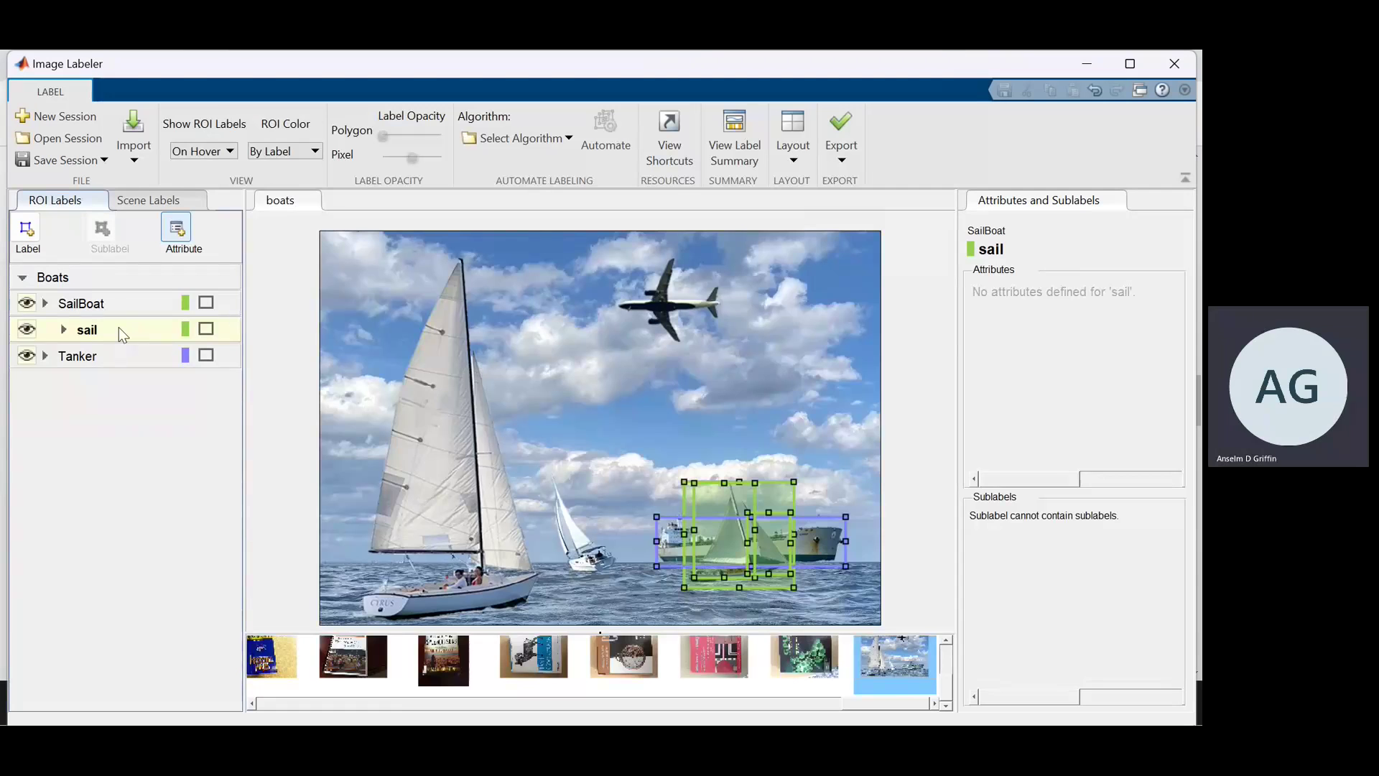
Step: Add a Logical attribute named sailRaised to the sail sublabel, with default value True
left_click(186, 229)
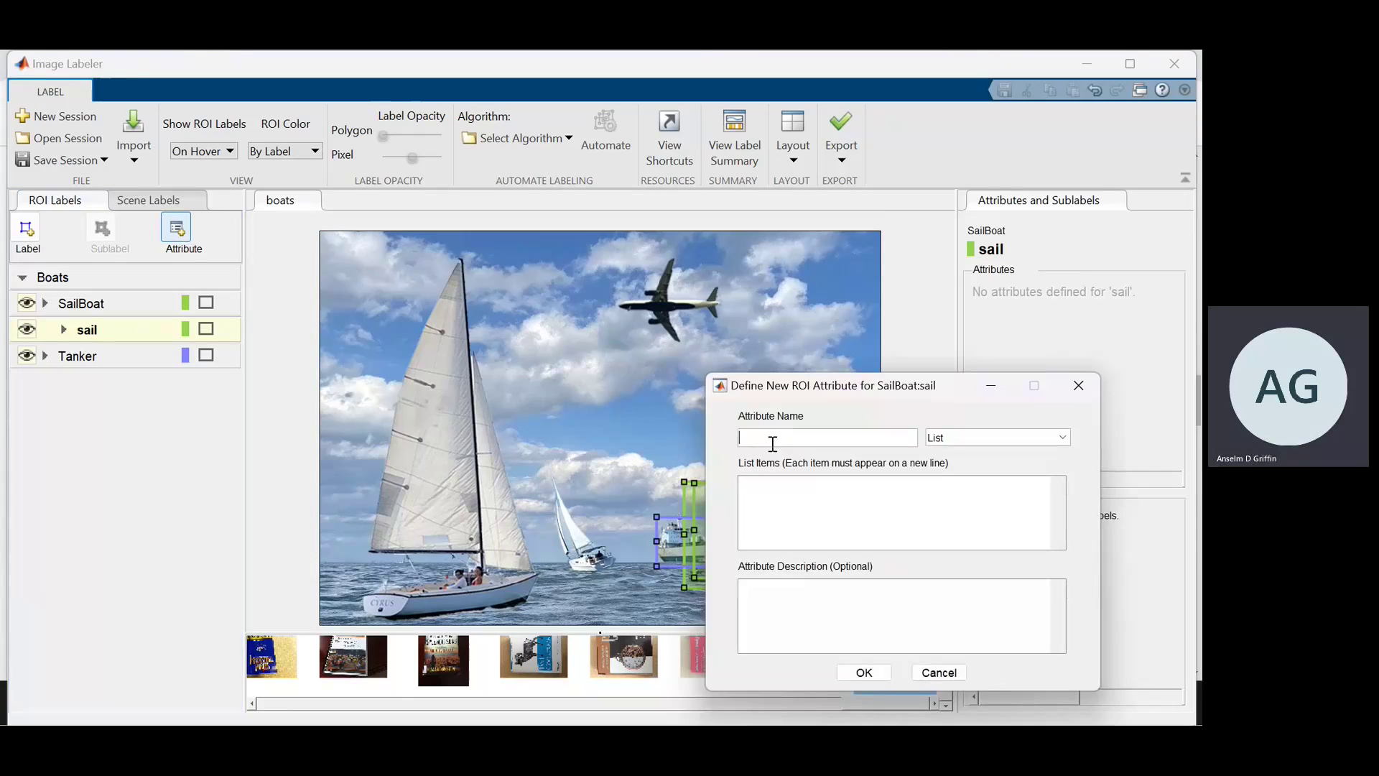
type("sail")
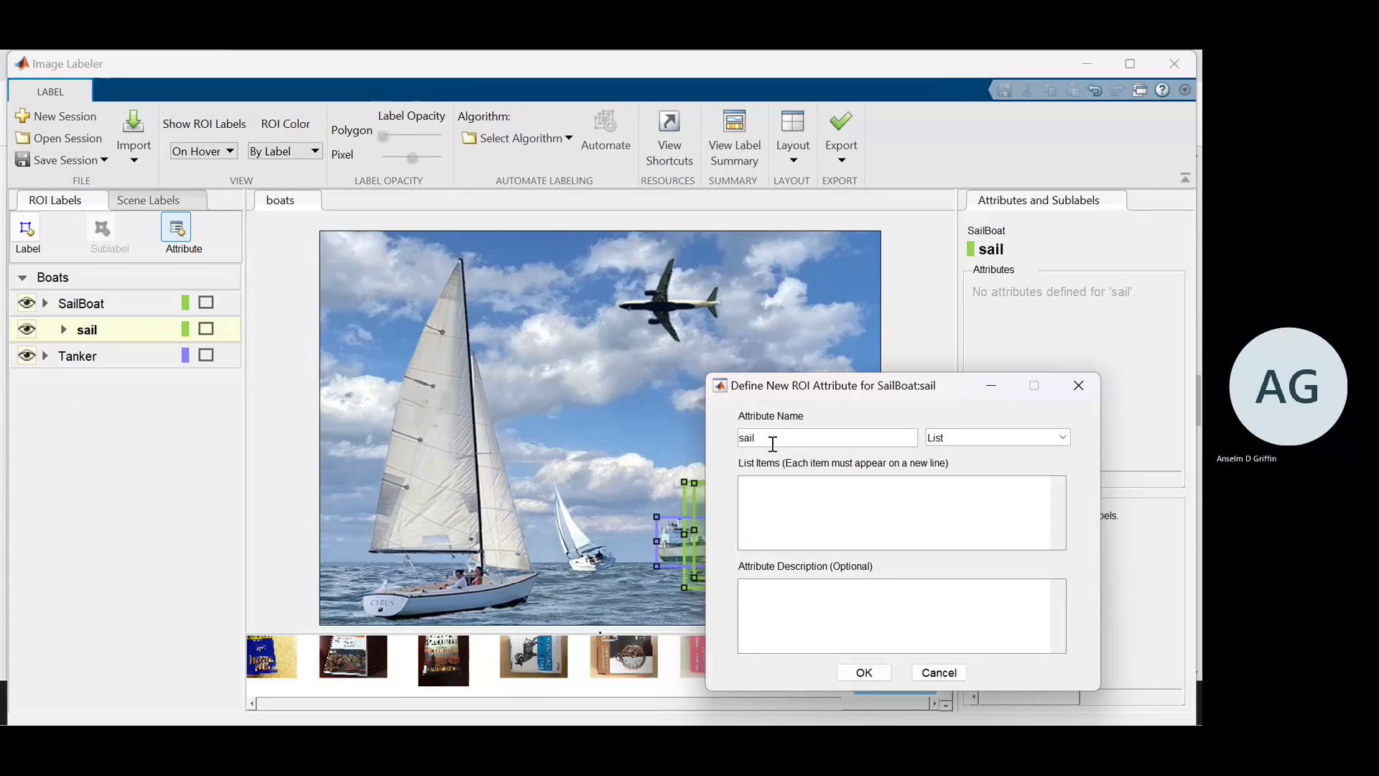
type("RAised")
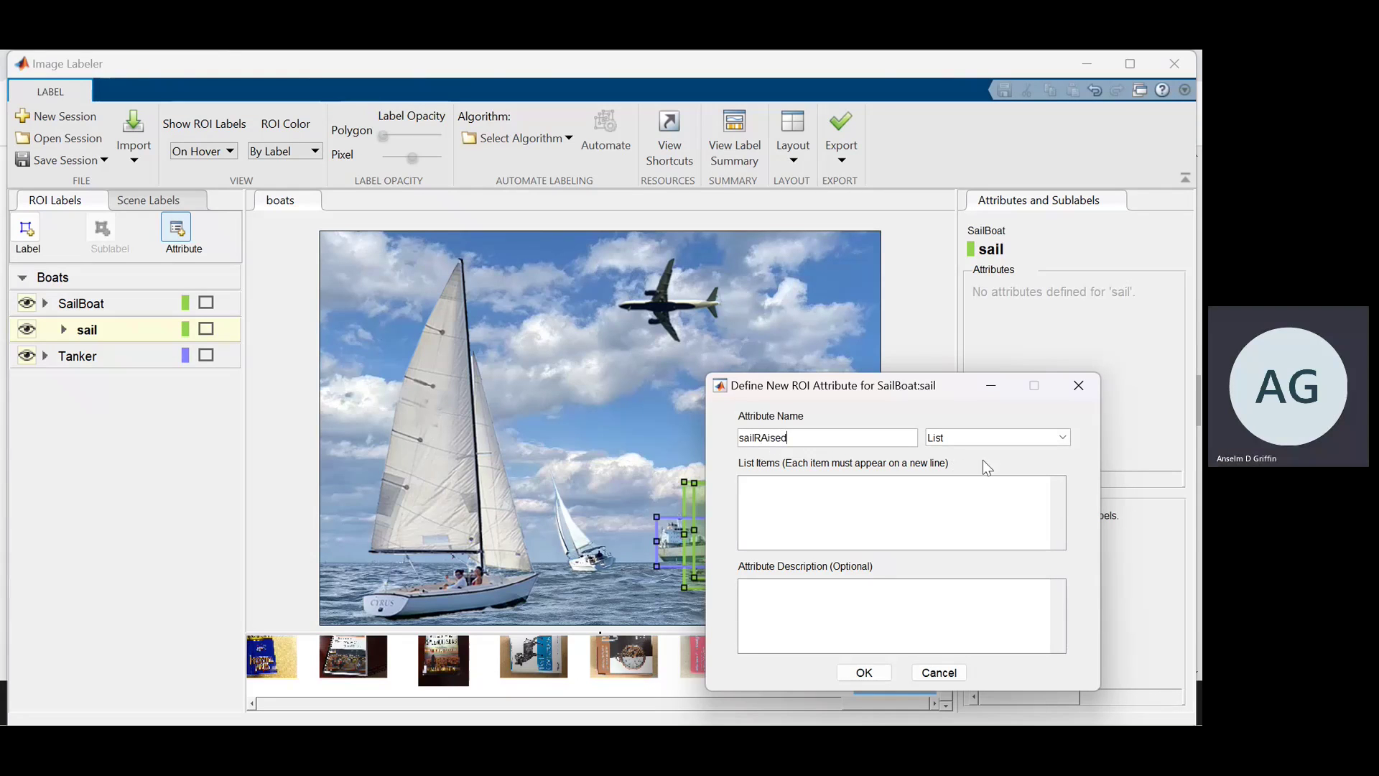
key("BackSpace")
key("BackSpace")
key("BackSpace")
key("BackSpace")
key("BackSpace")
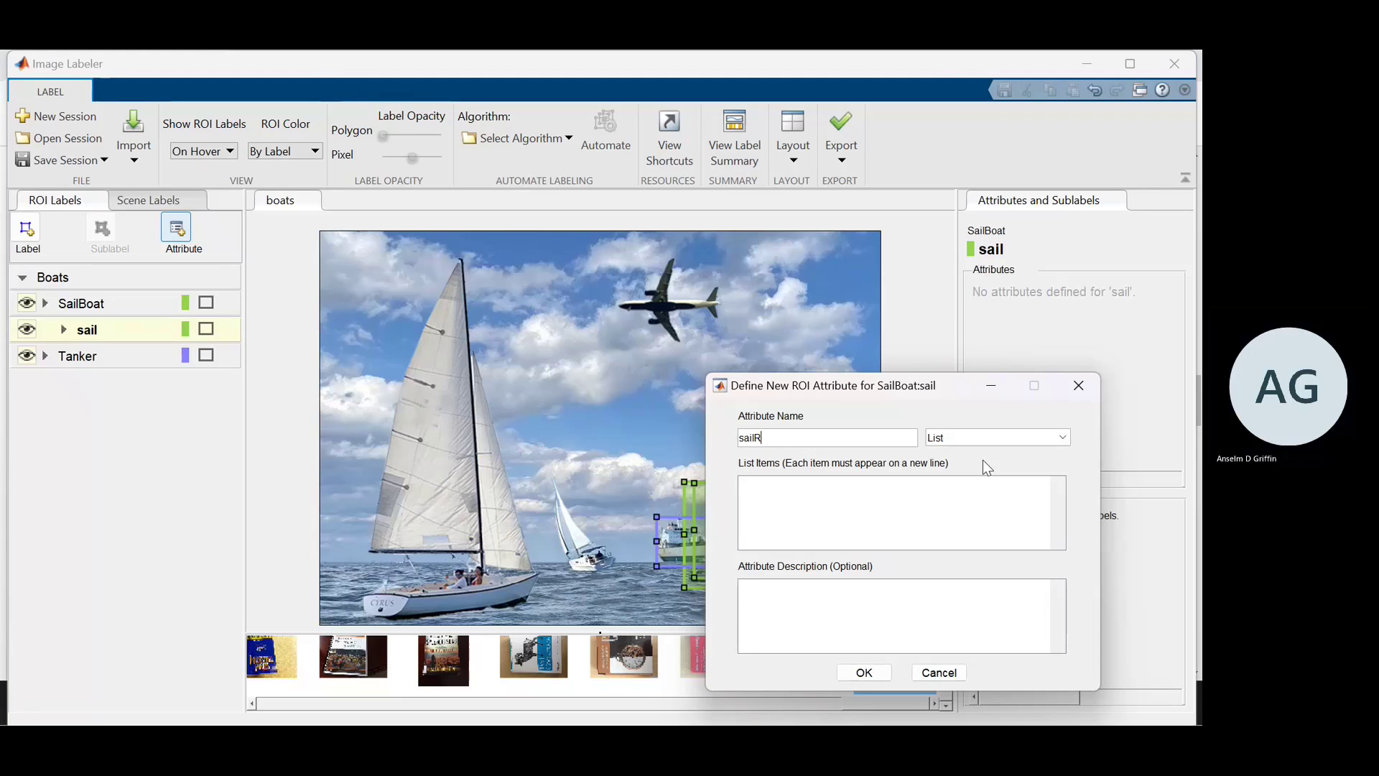
type("aised")
left_click(1064, 439)
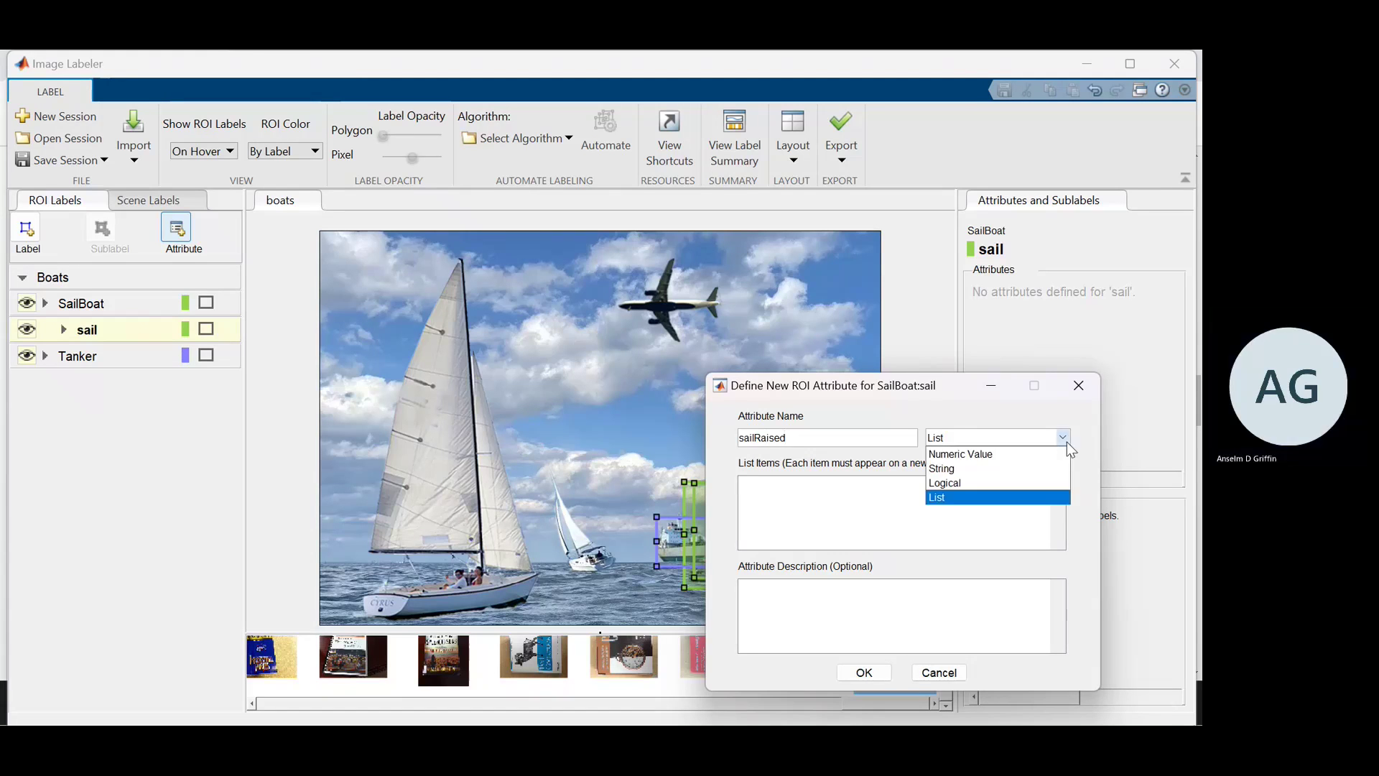
left_click(1045, 485)
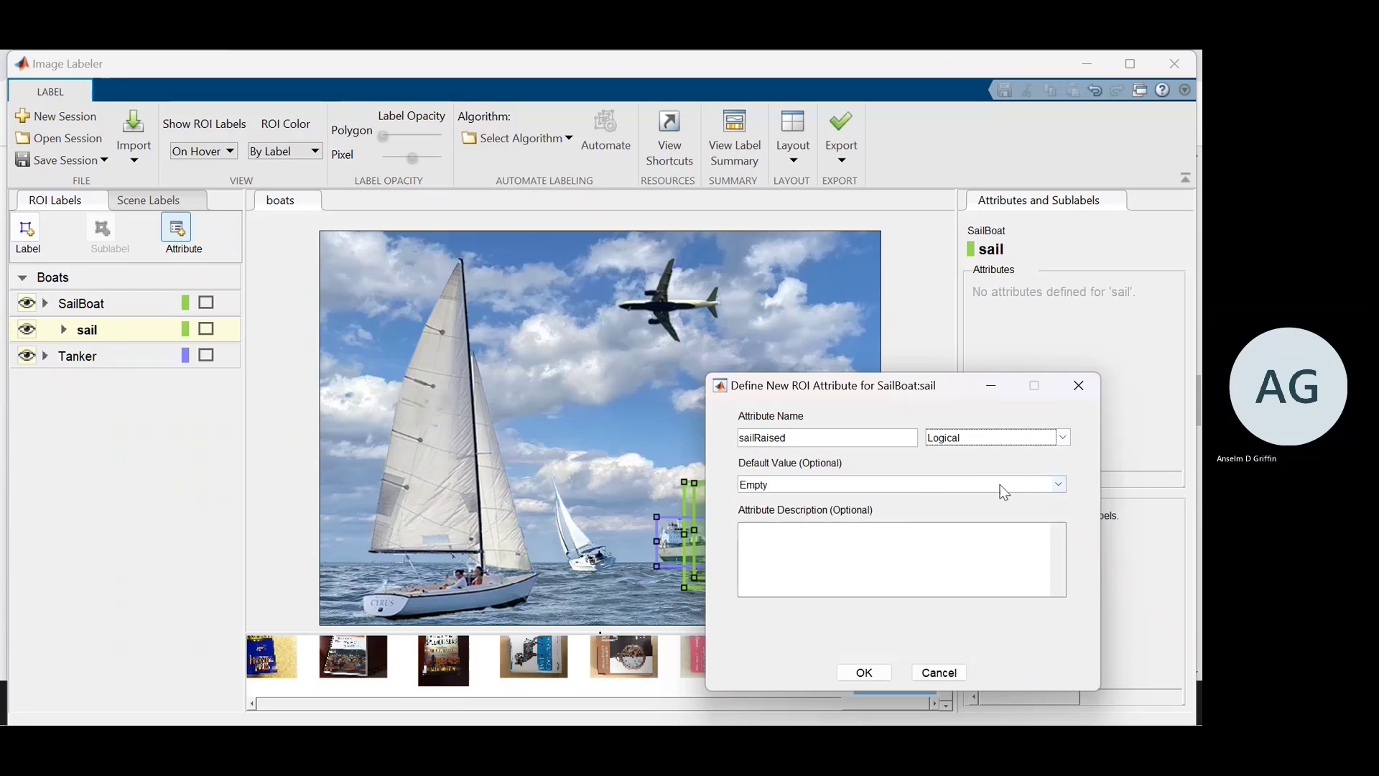
left_click(1059, 485)
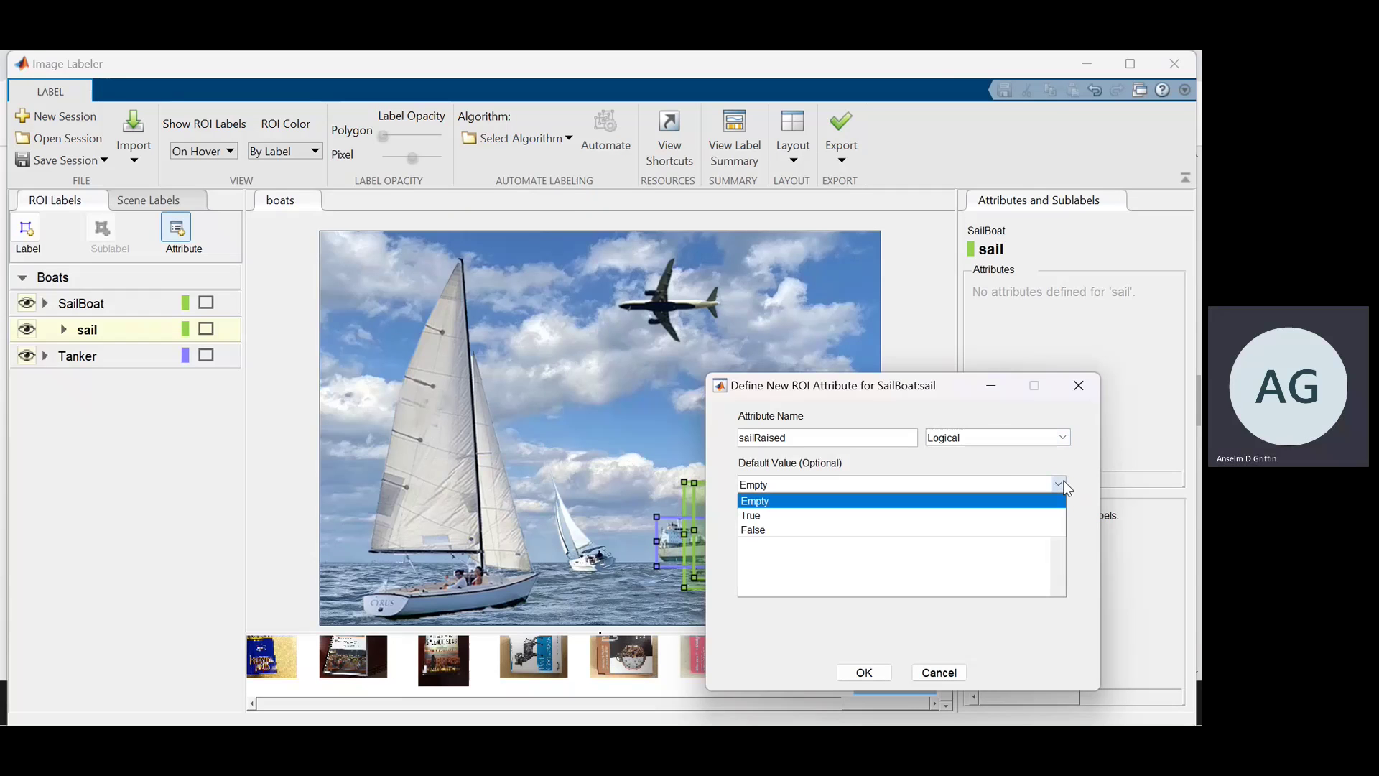
left_click(1018, 516)
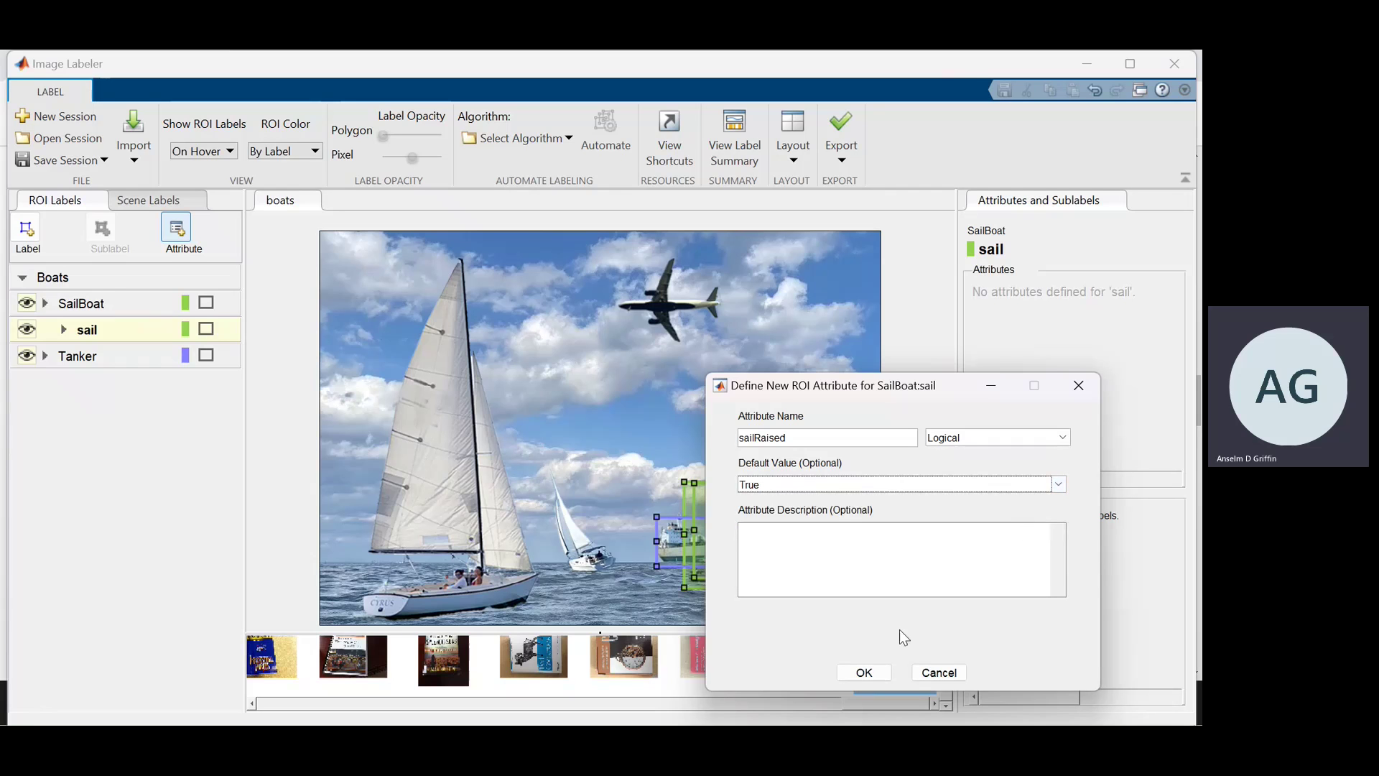
left_click(867, 672)
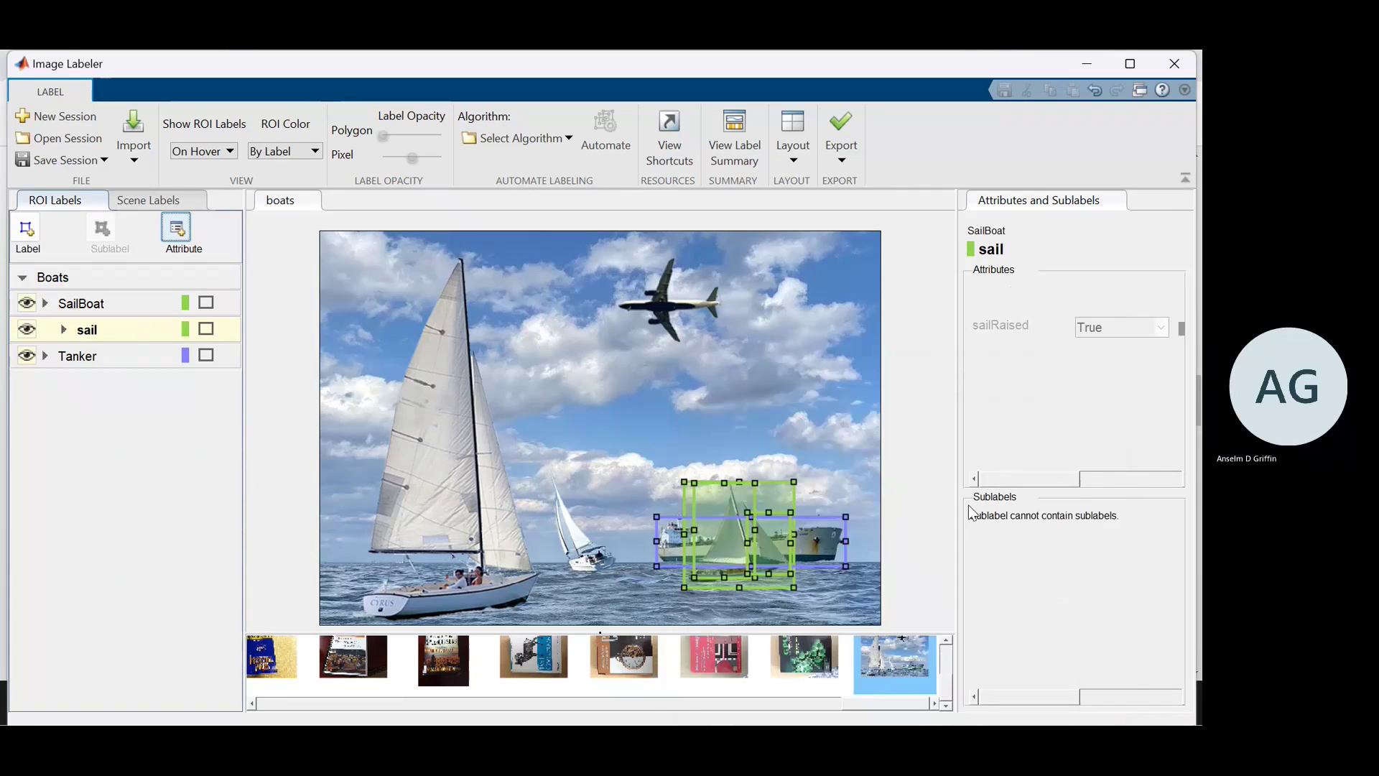
Step: Scroll through the help page's Create Scene Labels and Export sections, then bring up the Teams meeting
key("alt+Tab")
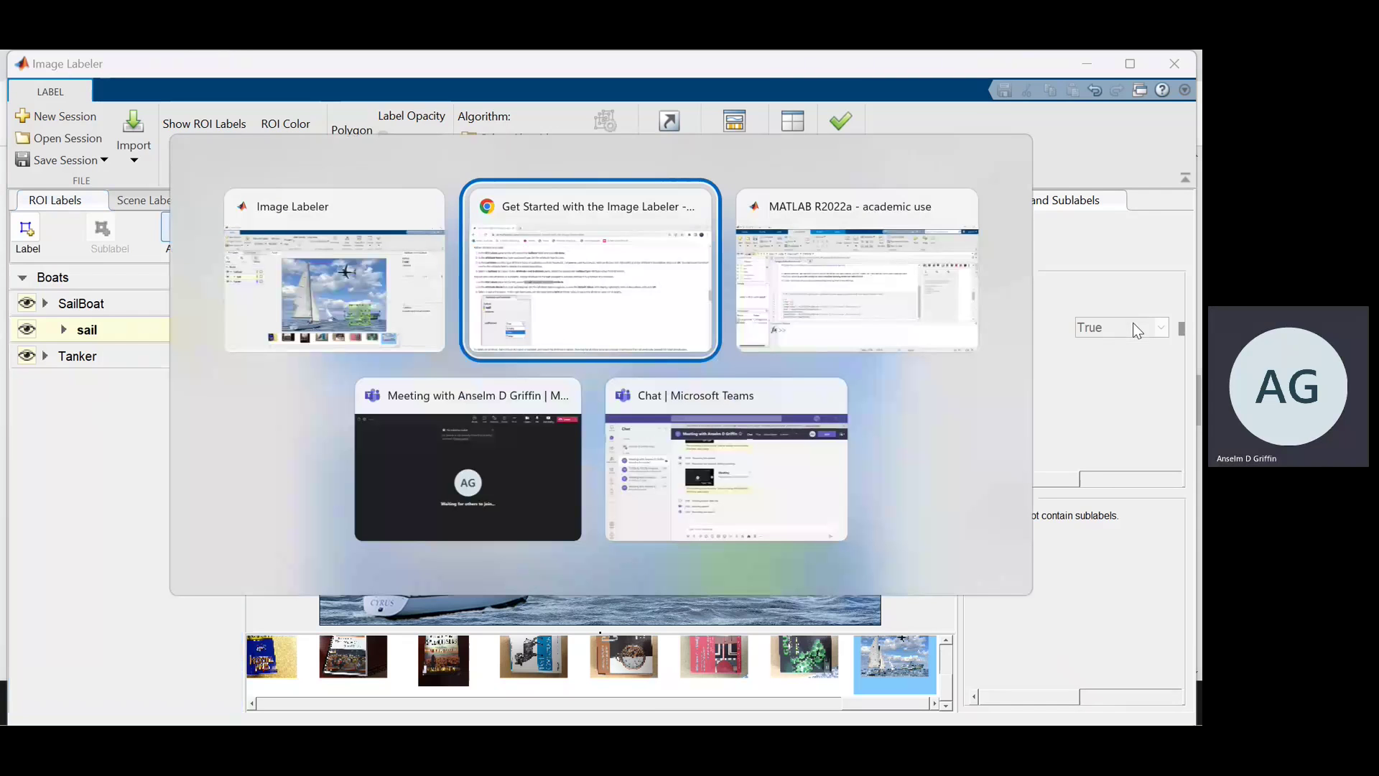
scroll(1131, 321, "down", 3)
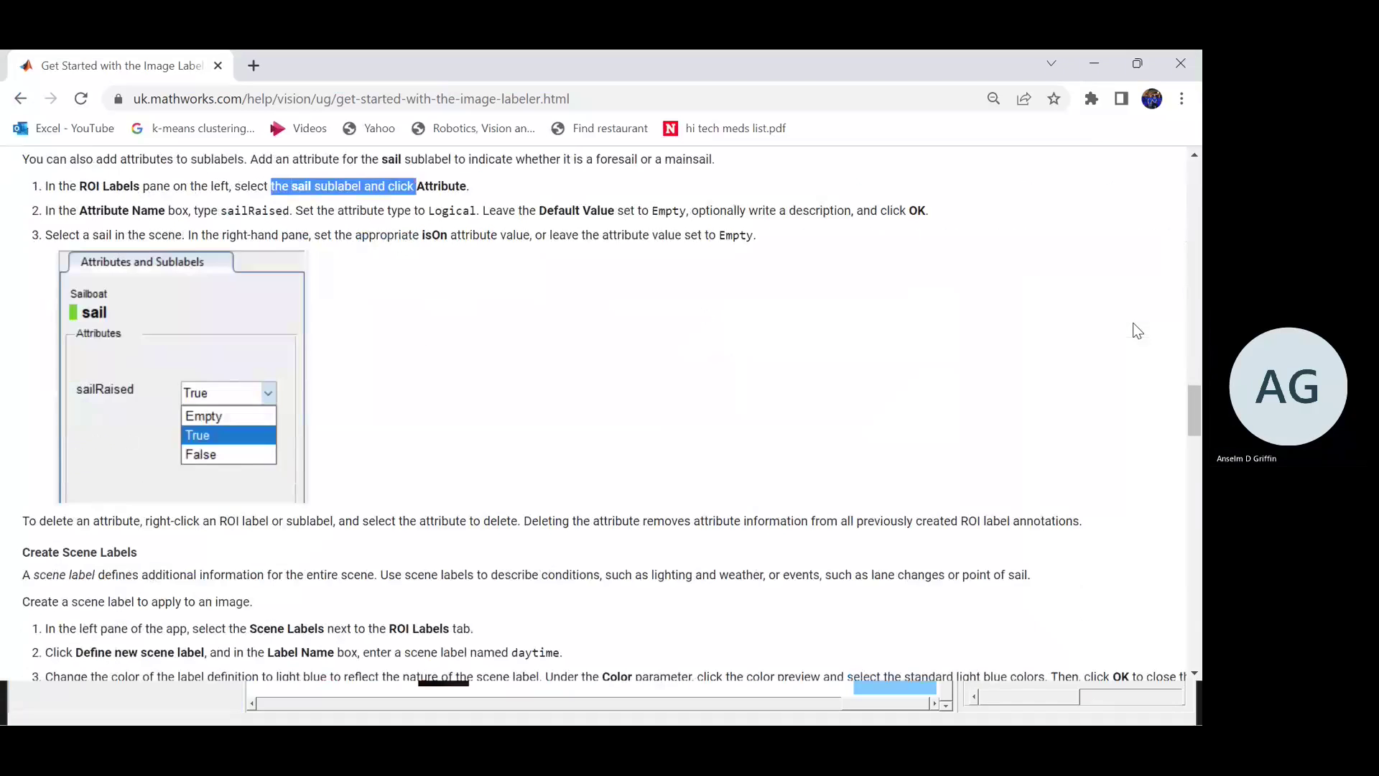
scroll(1134, 325, "down", 4)
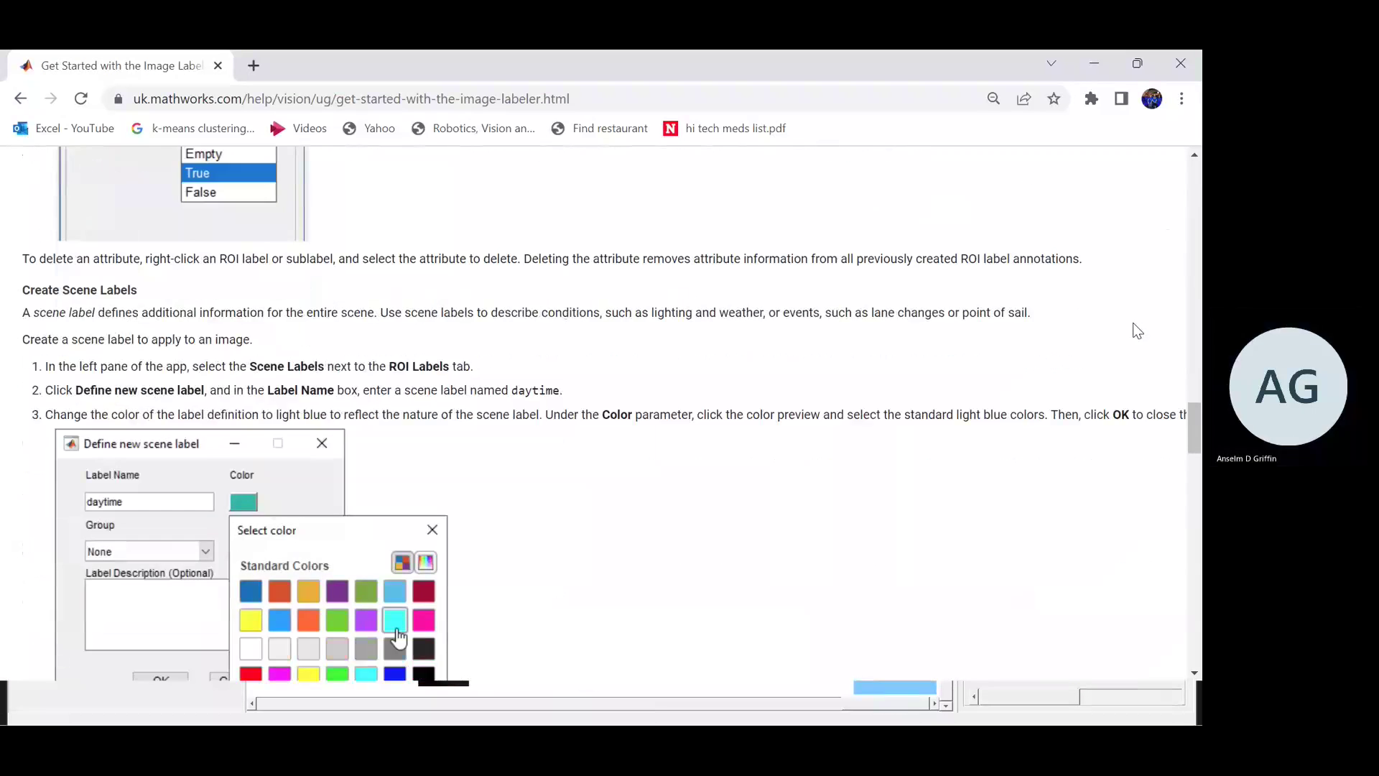
scroll(1136, 330, "down", 2)
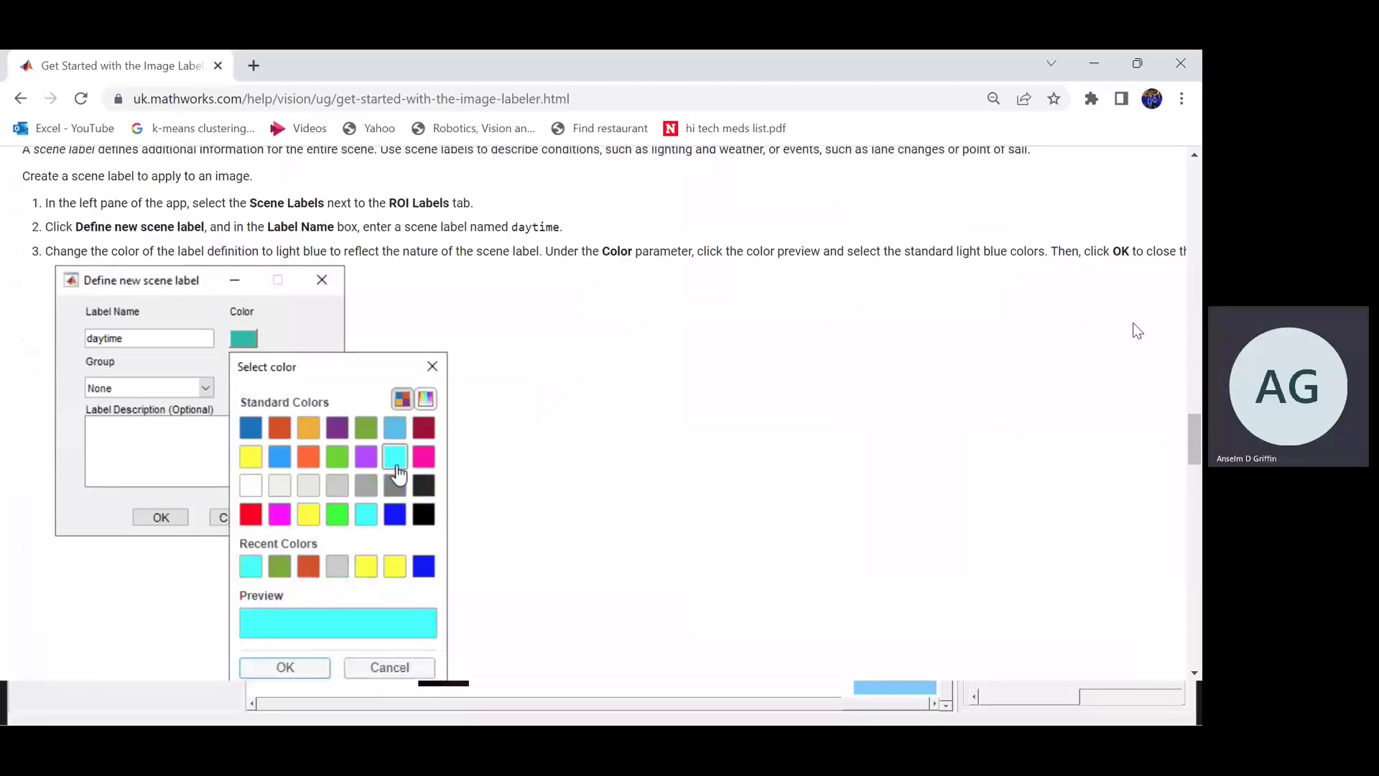
scroll(1137, 330, "down", 9)
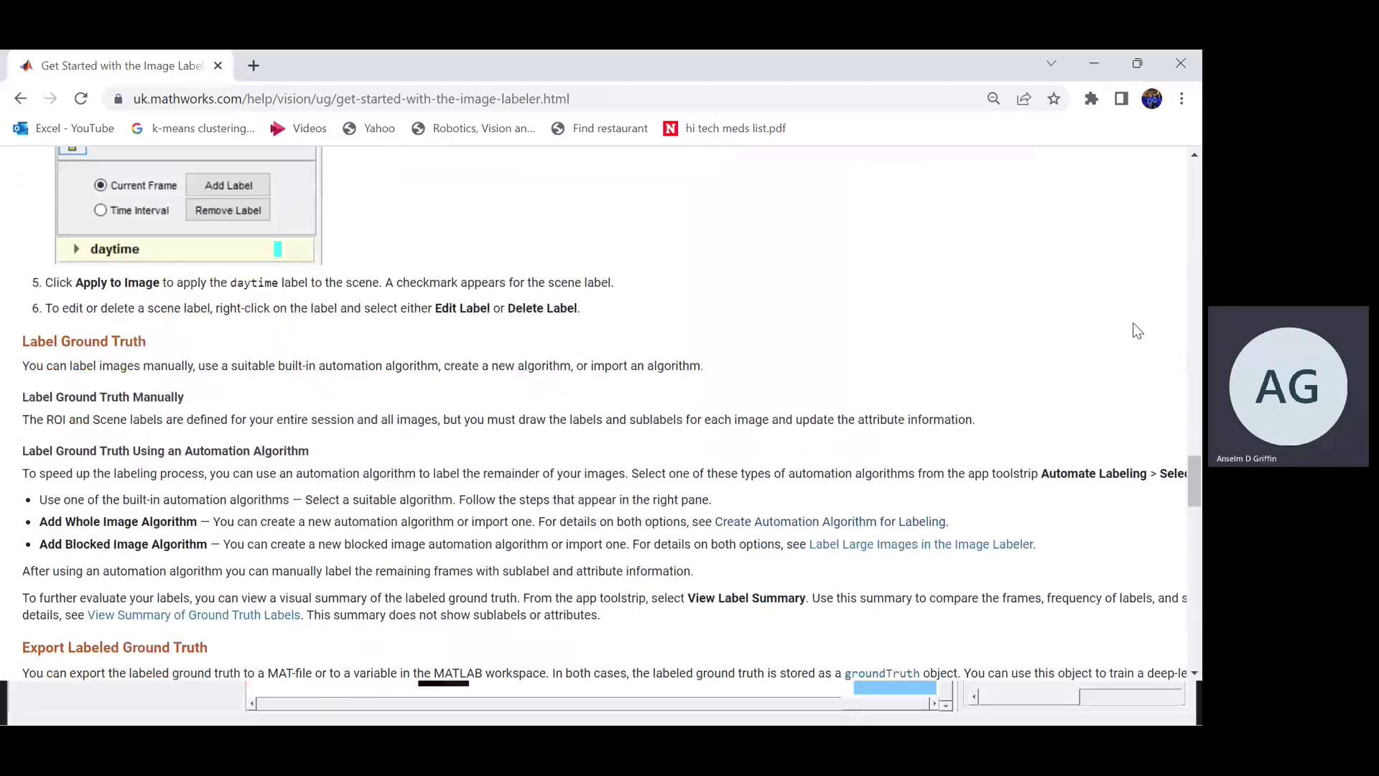
scroll(1137, 330, "down", 9)
scroll(1135, 331, "up", 3)
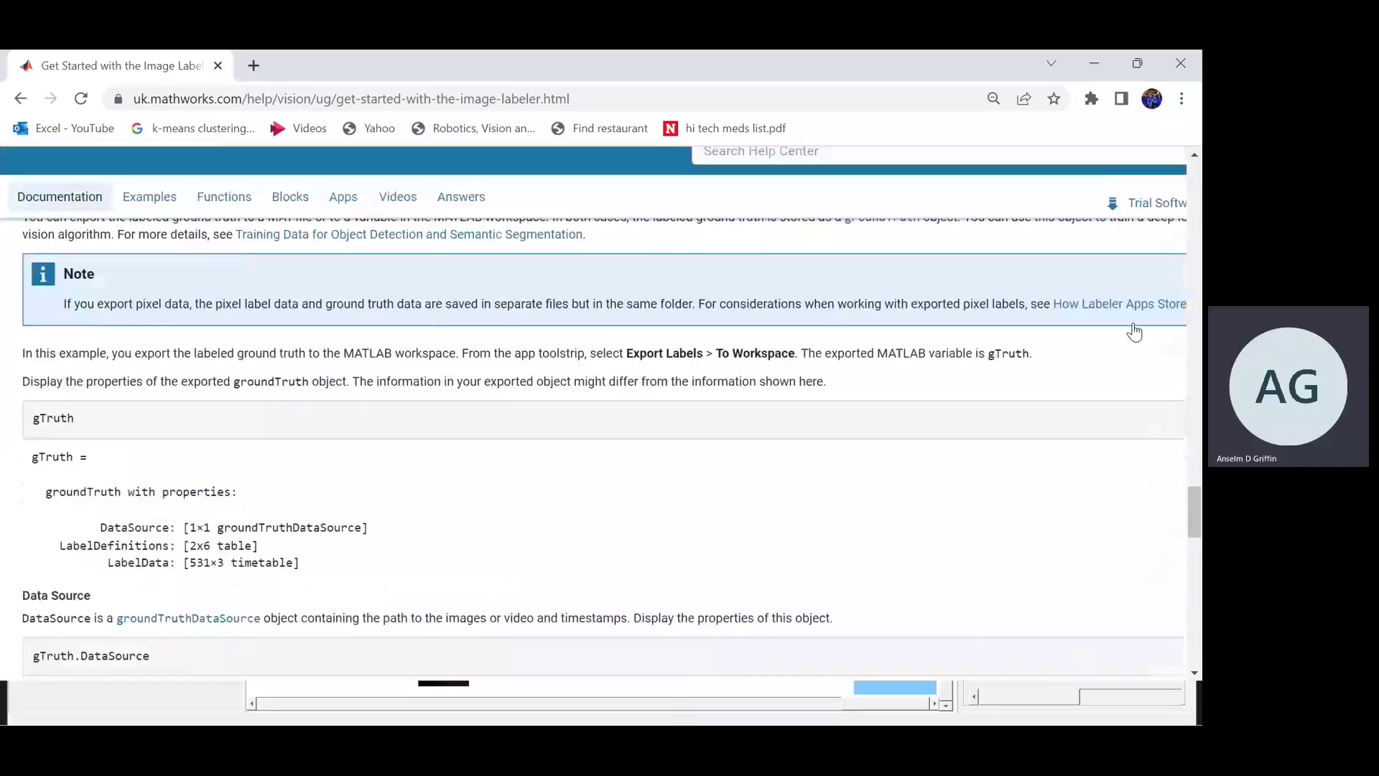
scroll(1135, 332, "up", 15)
scroll(1134, 332, "down", 1)
scroll(1137, 330, "up", 1)
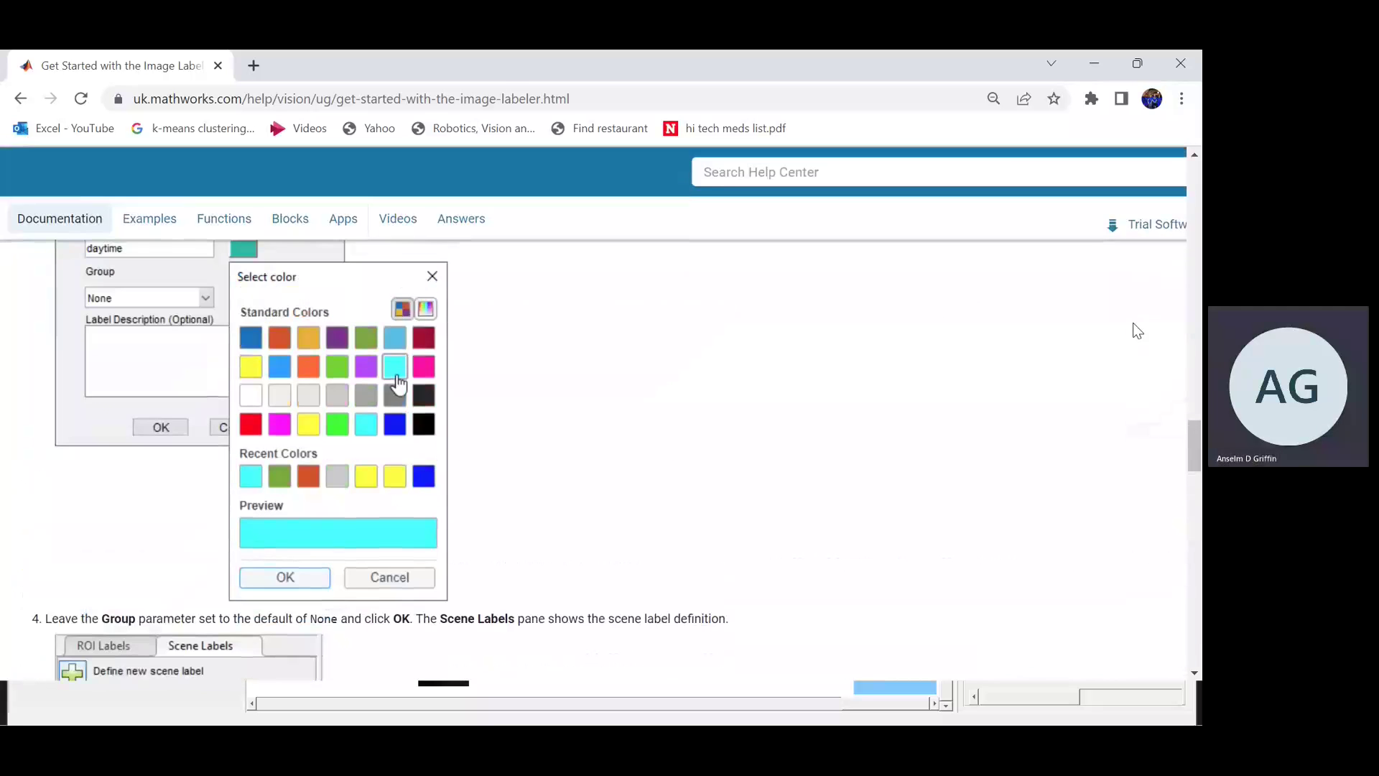
scroll(1137, 330, "up", 6)
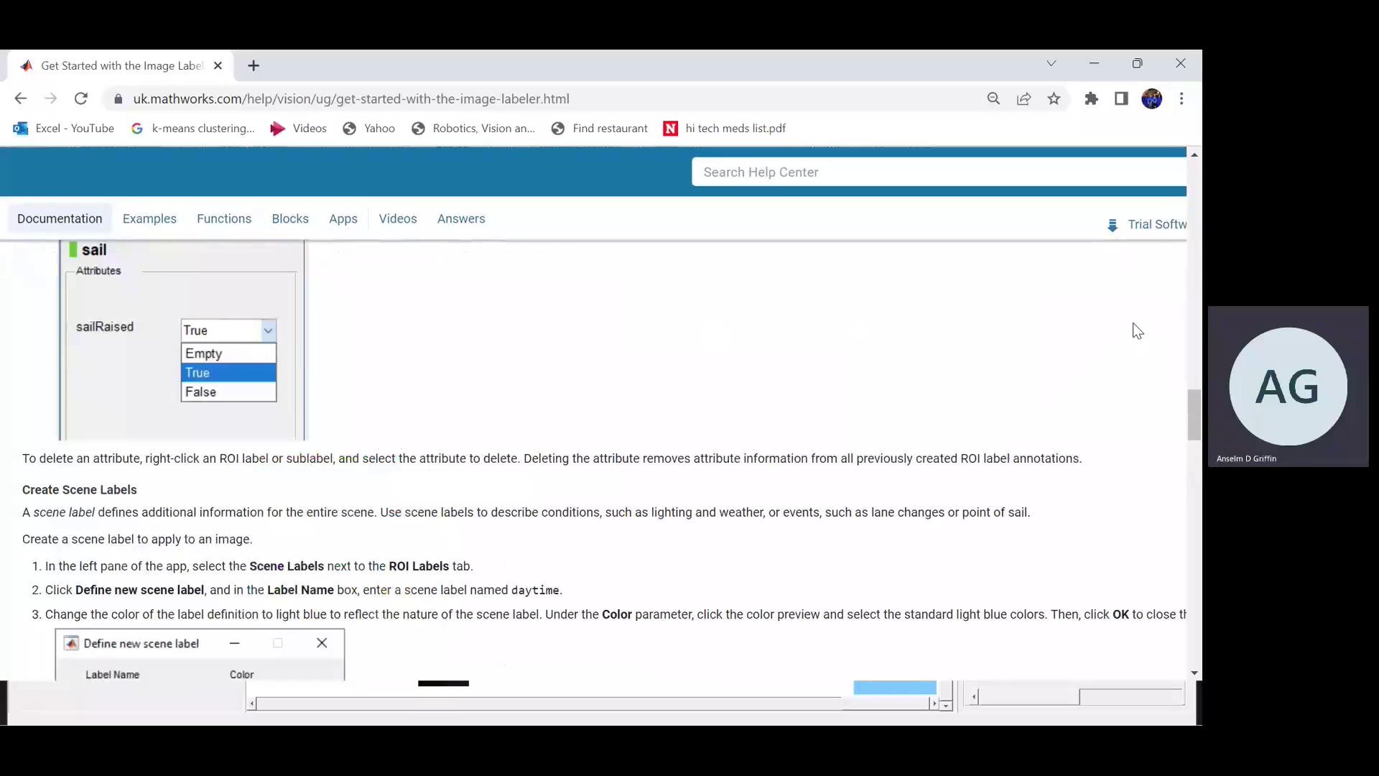
scroll(1136, 330, "up", 3)
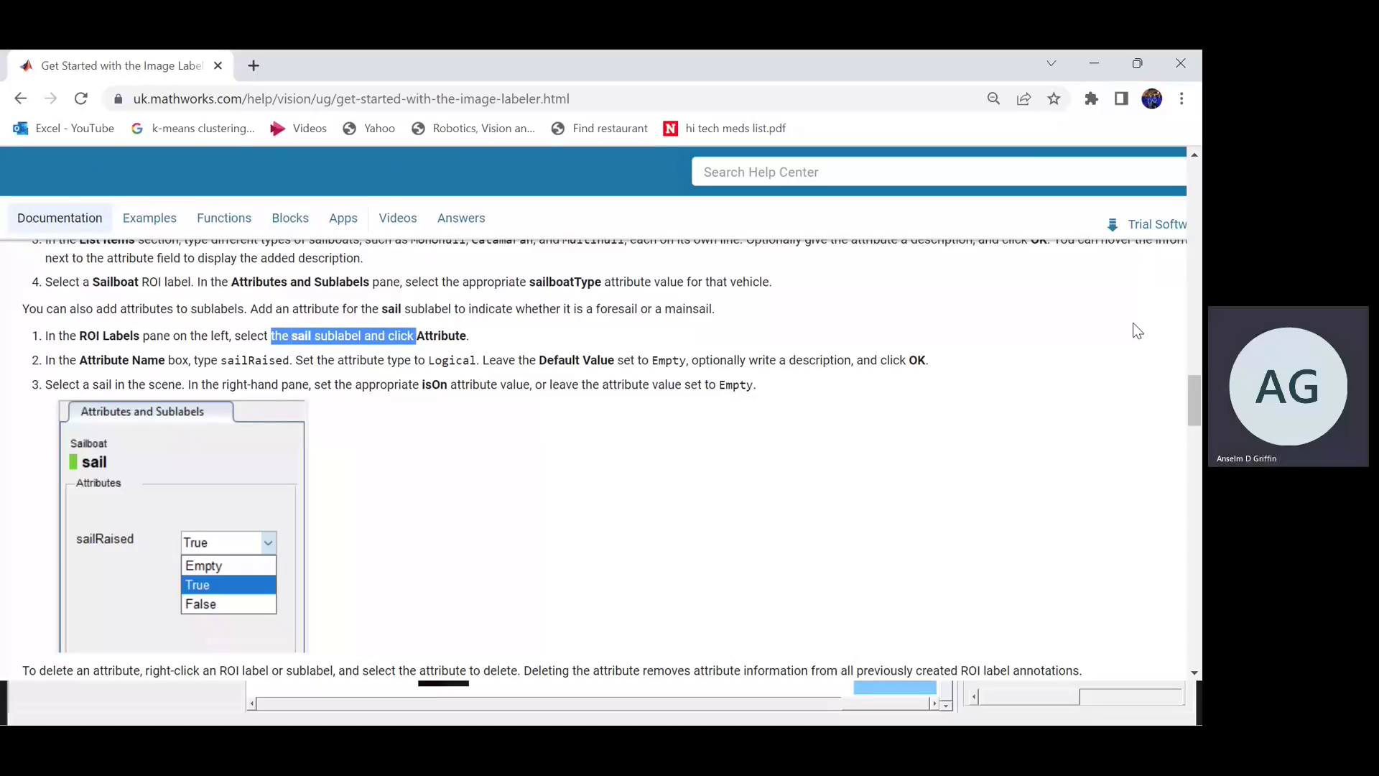
key("alt+Tab")
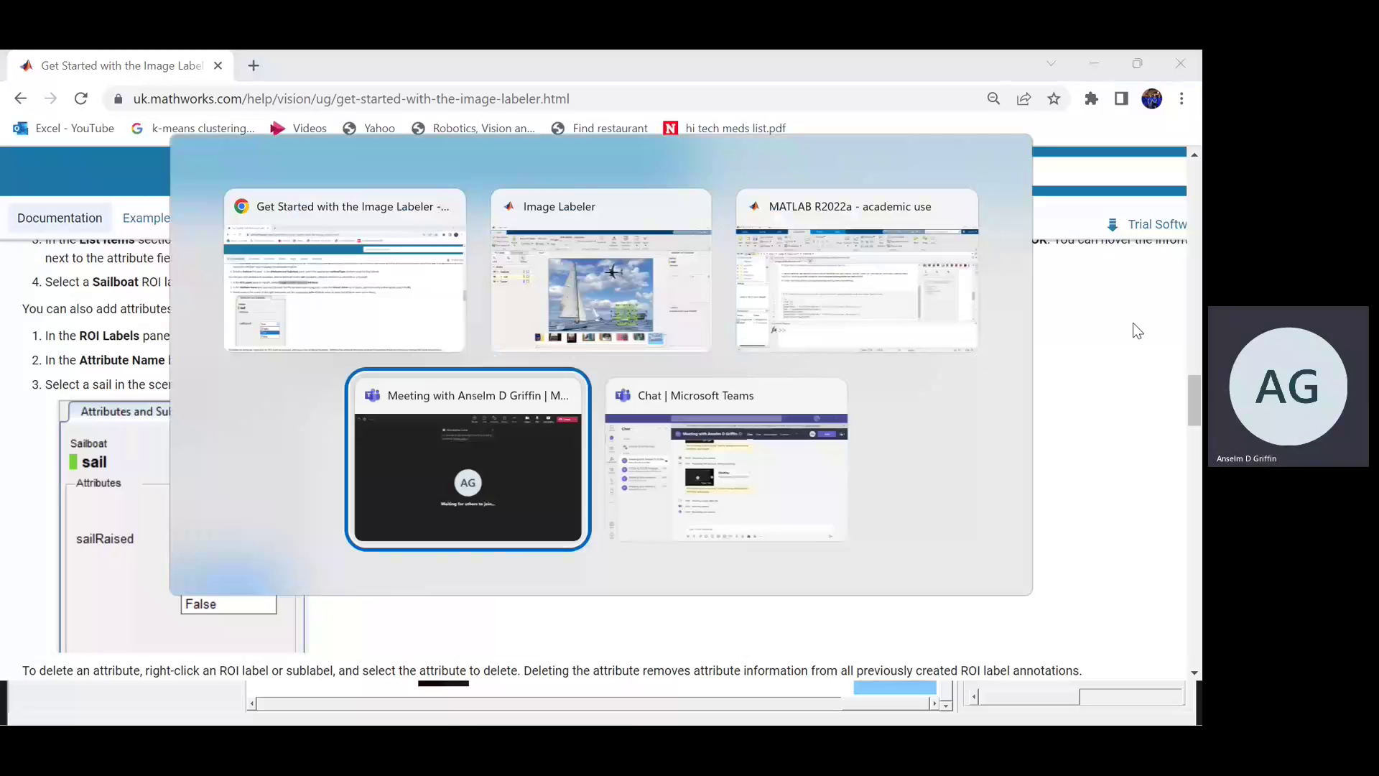